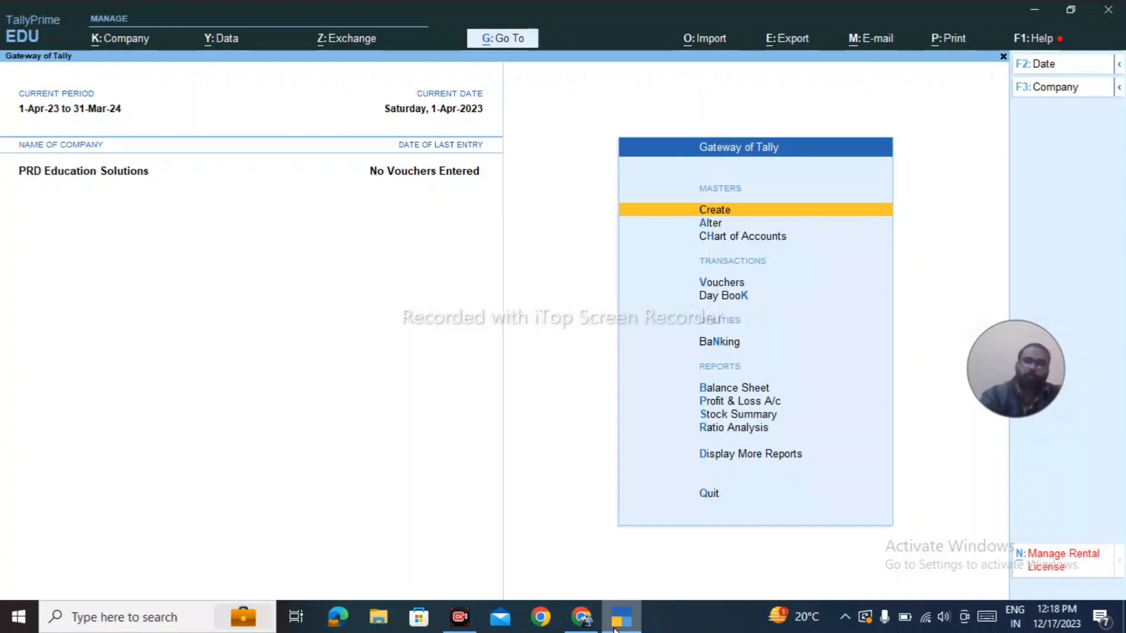
Step: Open accounting voucher creation from the Gateway of Tally
key(Down)
key(Down)
key(Down)
key(Down)
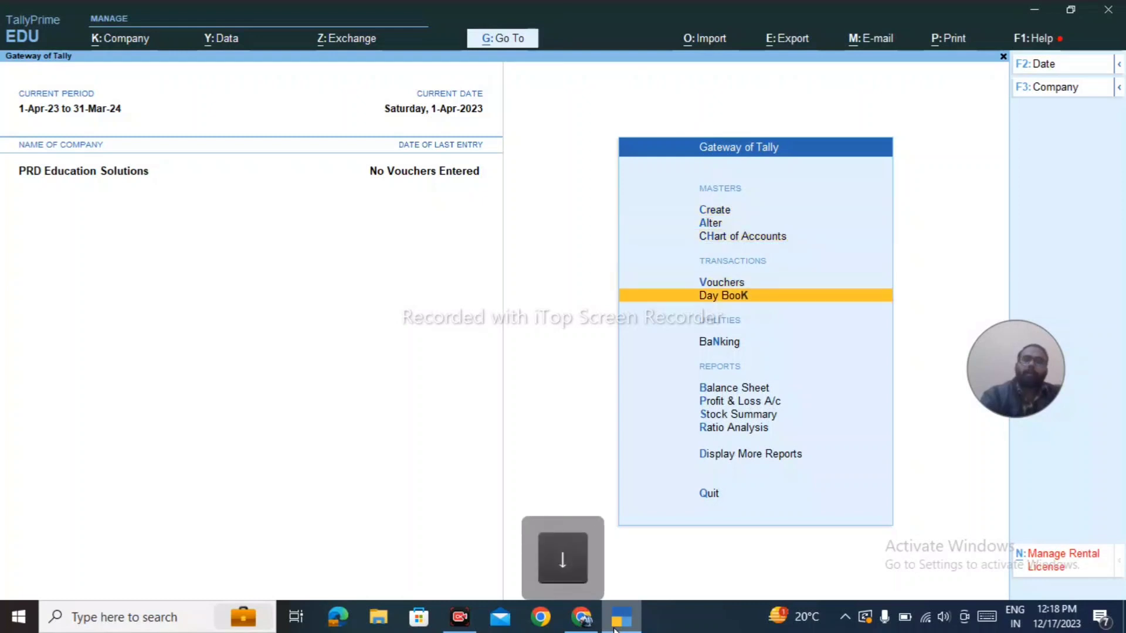
key(Up)
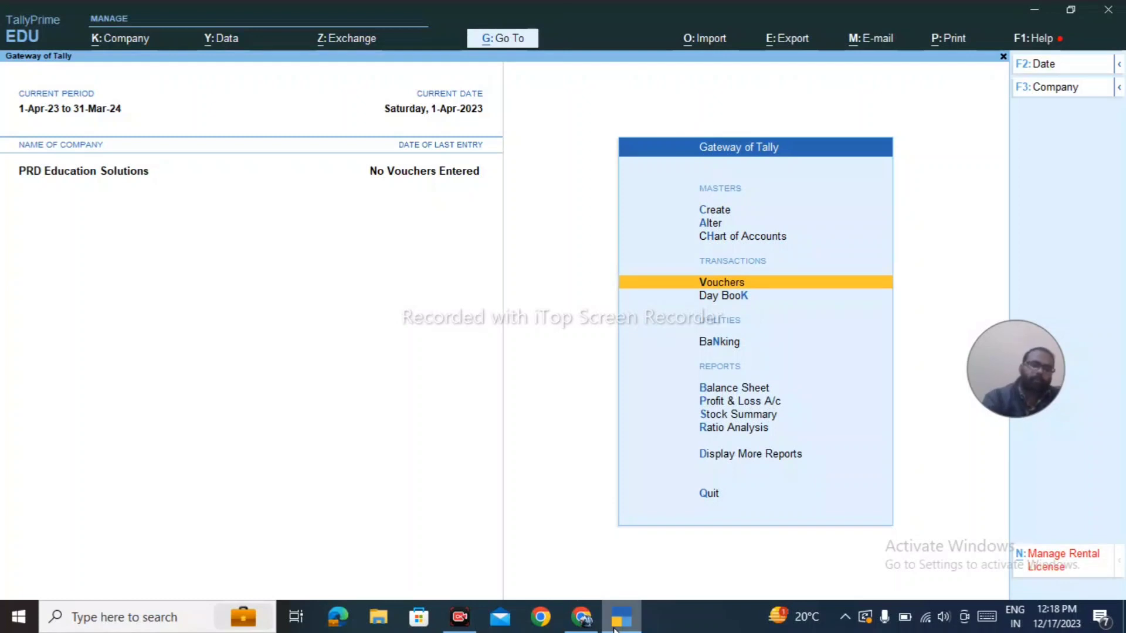
key(Return)
key(v)
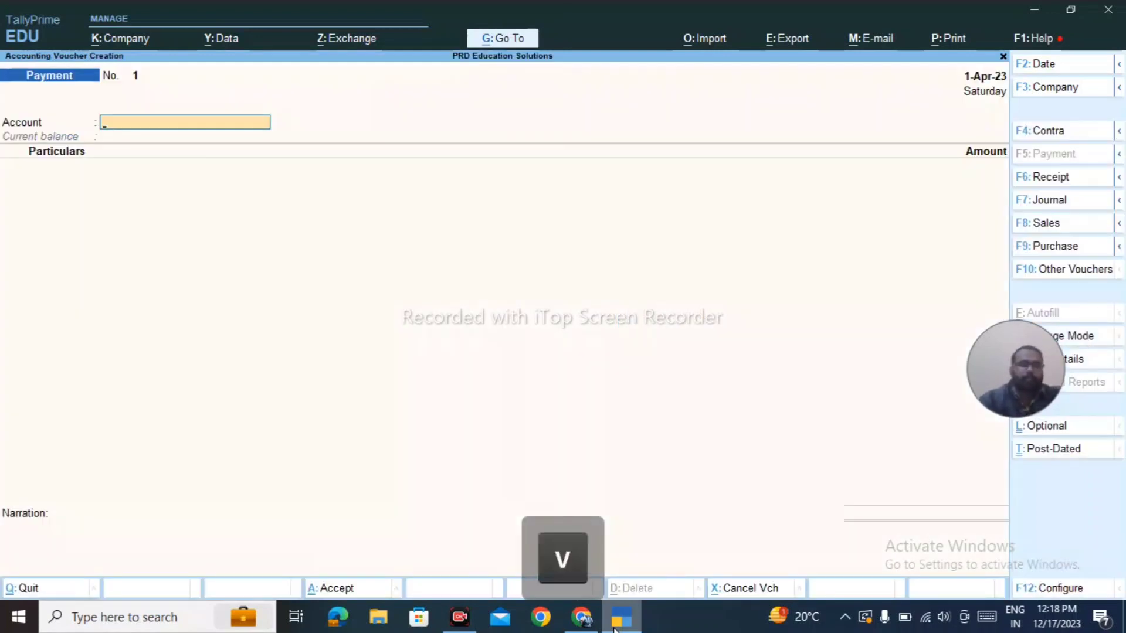
key(Escape)
key(Return)
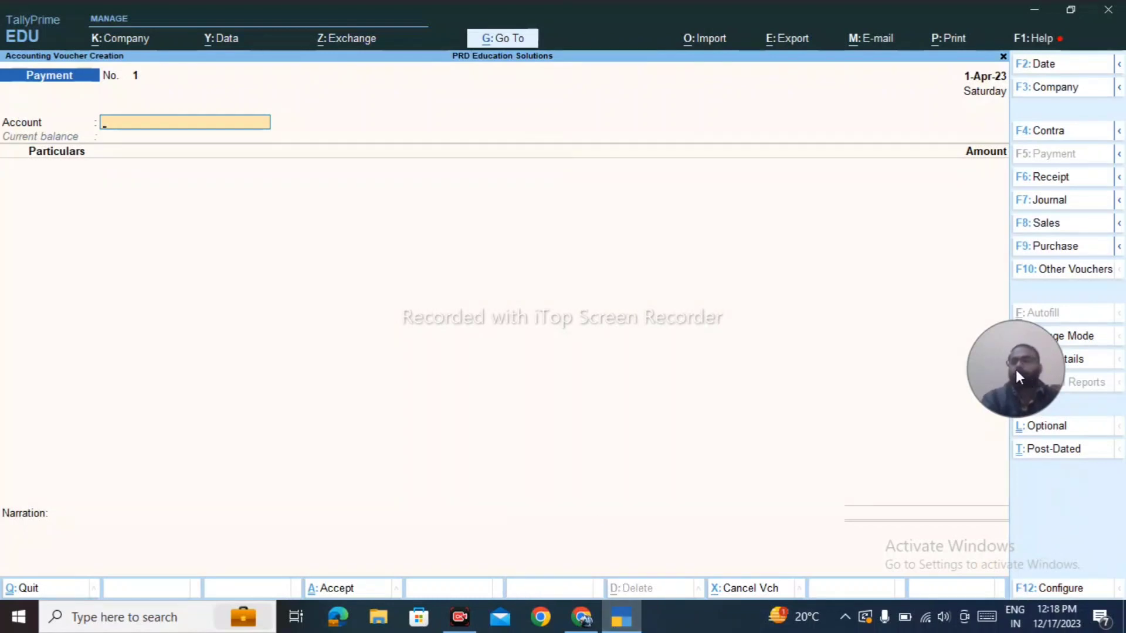
Step: Open the list of other voucher types and look through the accounting vouchers between Contra and Sales
drag(1015, 369, 1059, 524)
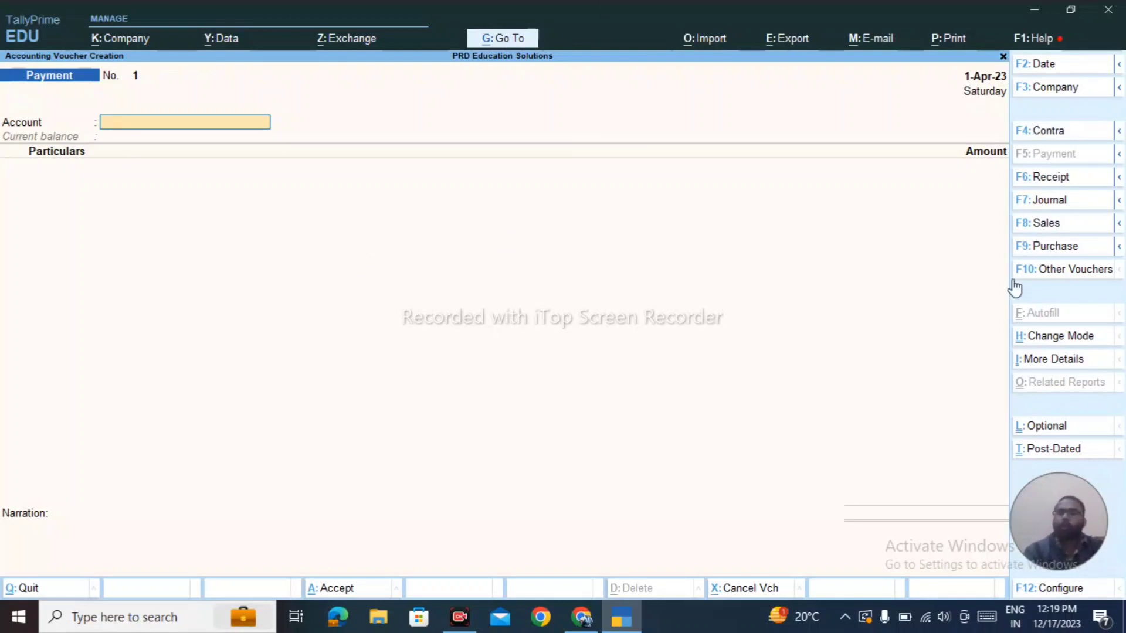
click(1055, 270)
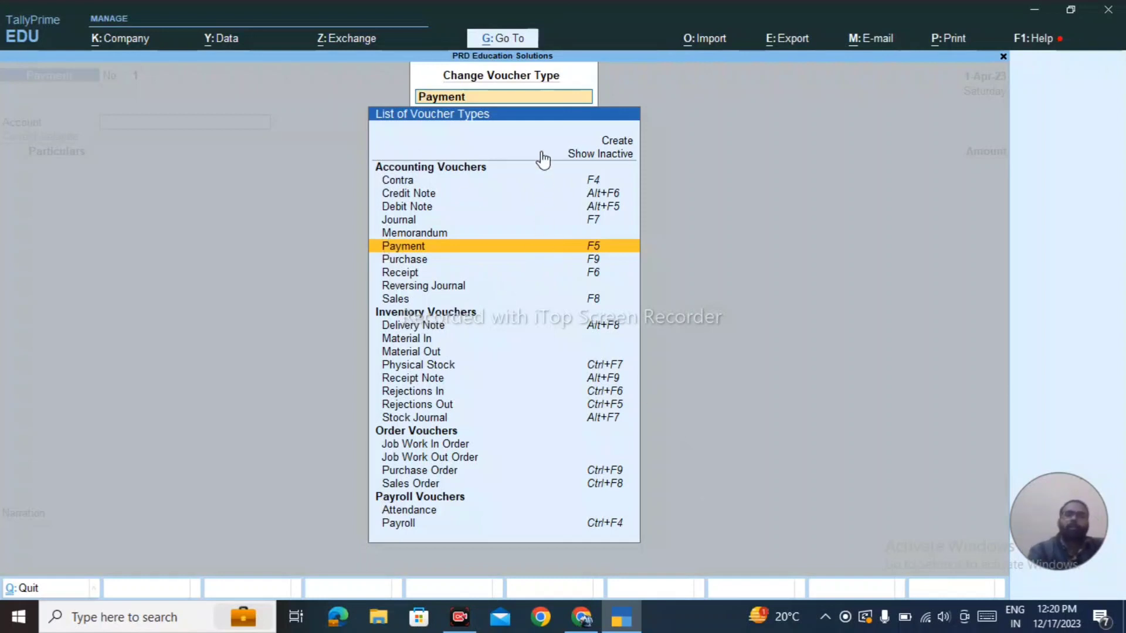
key(Up)
key(Up)
key(Up)
key(Up)
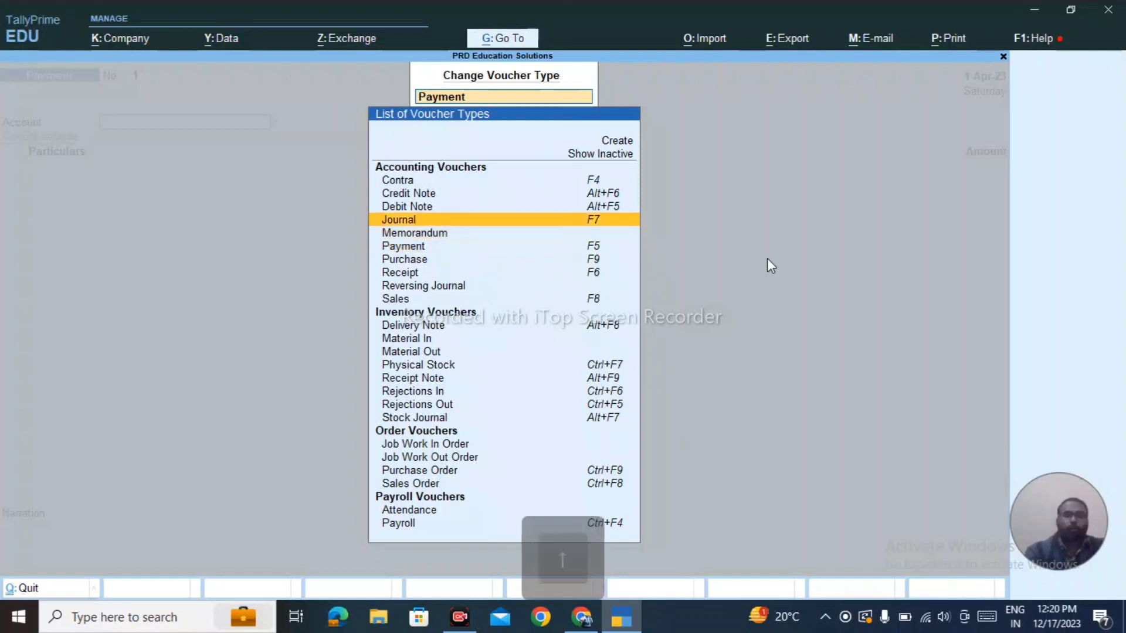
key(Up)
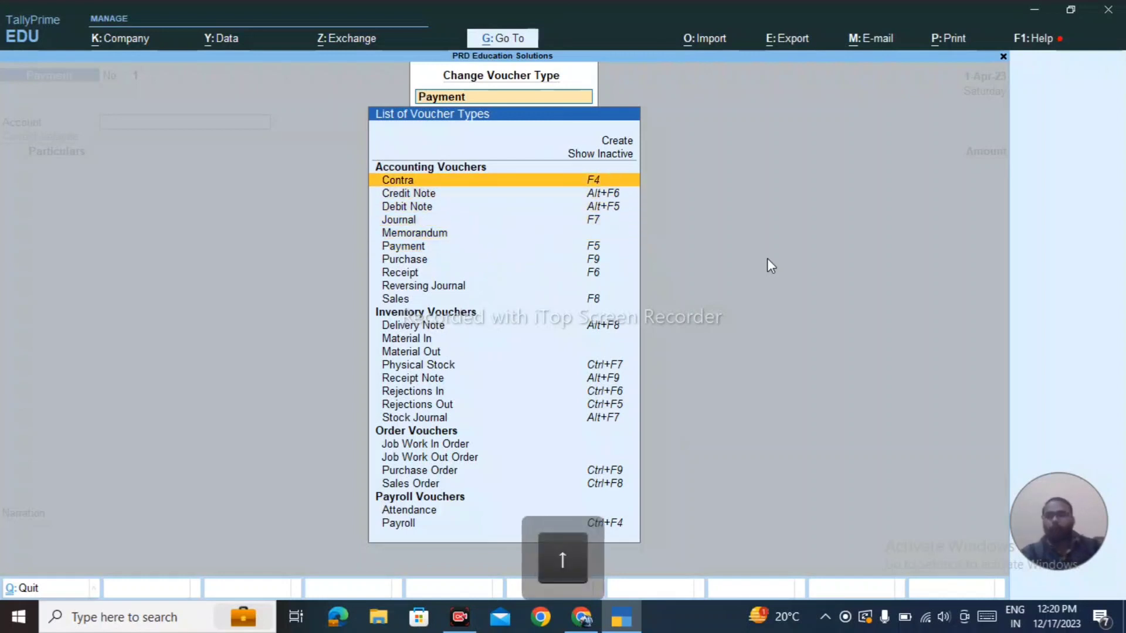
key(Down)
key(Down)
key(Down)
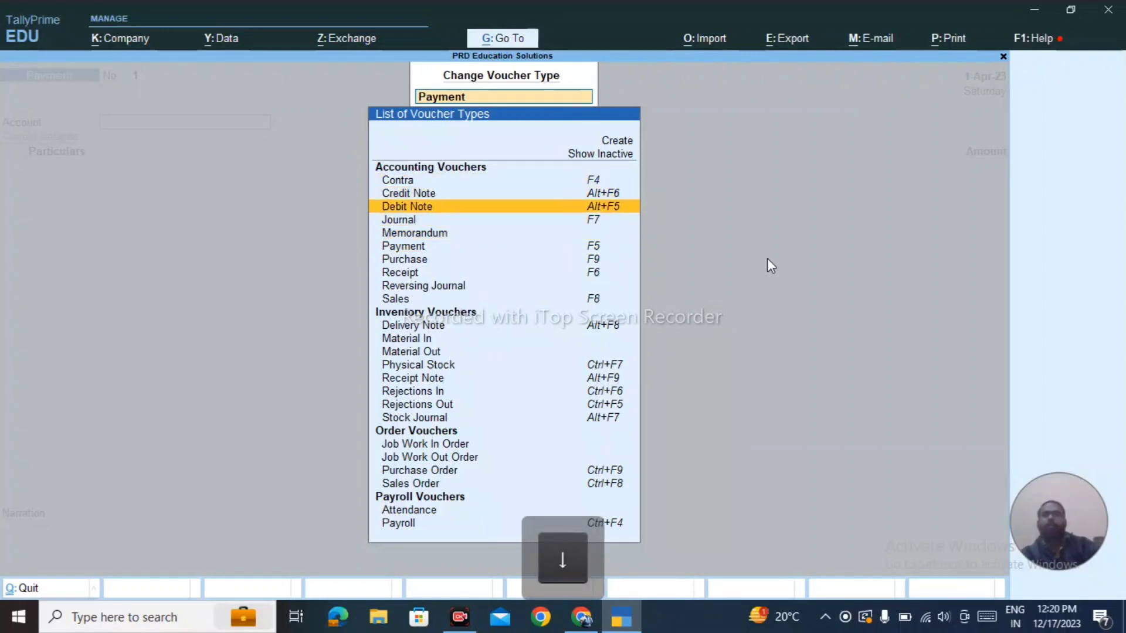
key(Down)
key(Down)
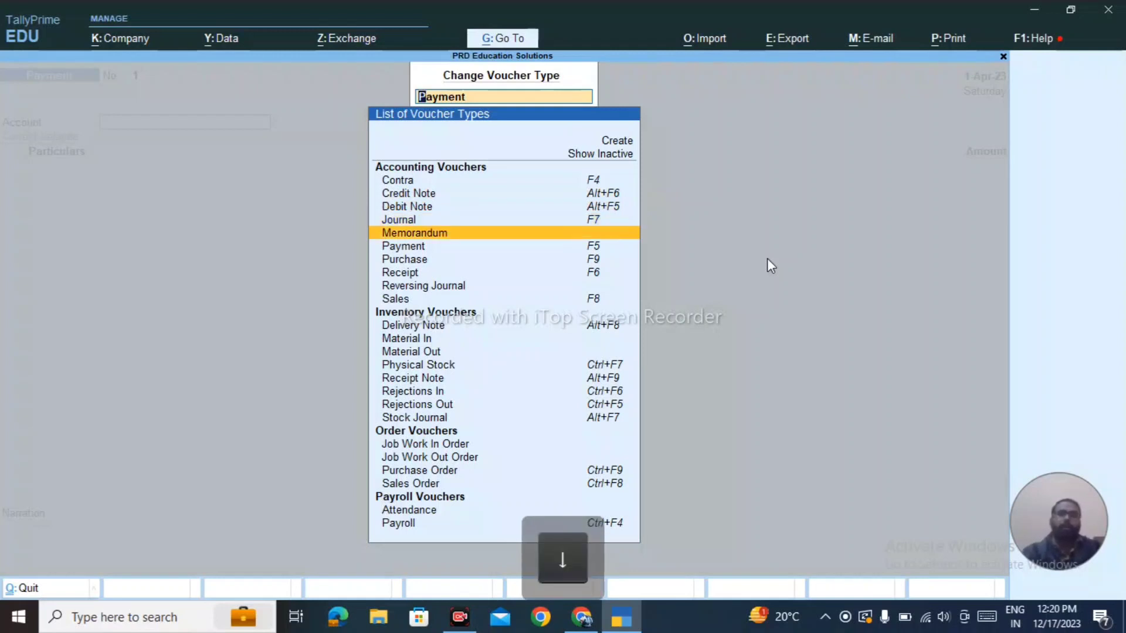
key(Down)
key(Down)
key(Down)
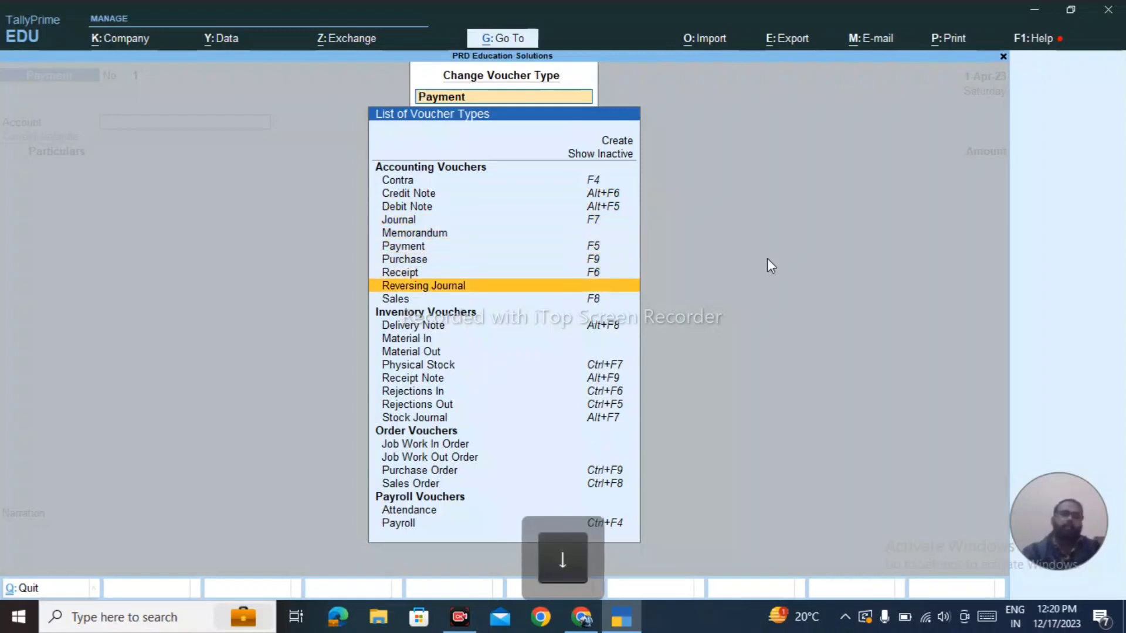
key(Down)
key(Up)
key(Up)
key(Up)
key(Up)
key(Up)
key(Up)
key(Up)
key(Up)
key(Up)
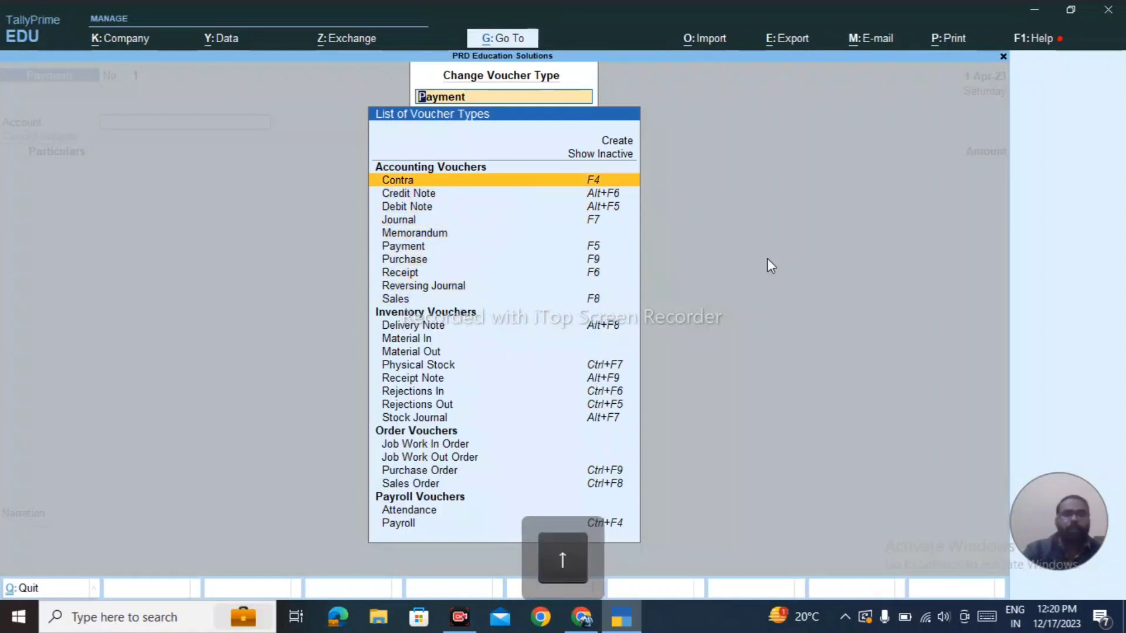
Step: Clear the voucher type entry and show the inactive voucher types in the list
key(space)
key(Up)
key(Return)
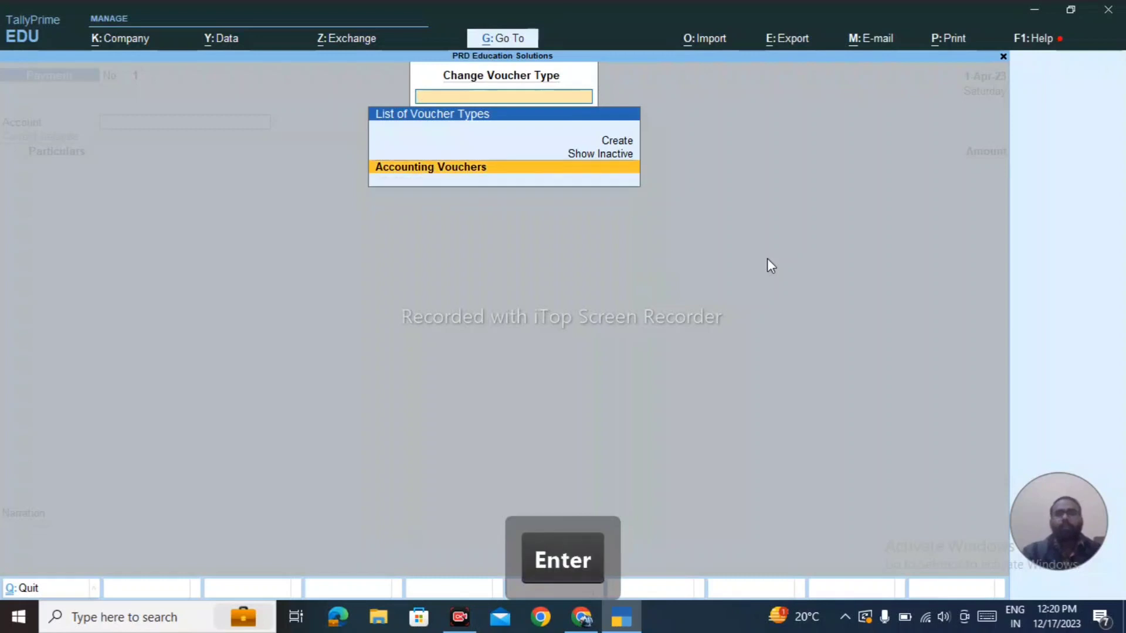
key(Up)
key(Return)
key(Down)
key(Return)
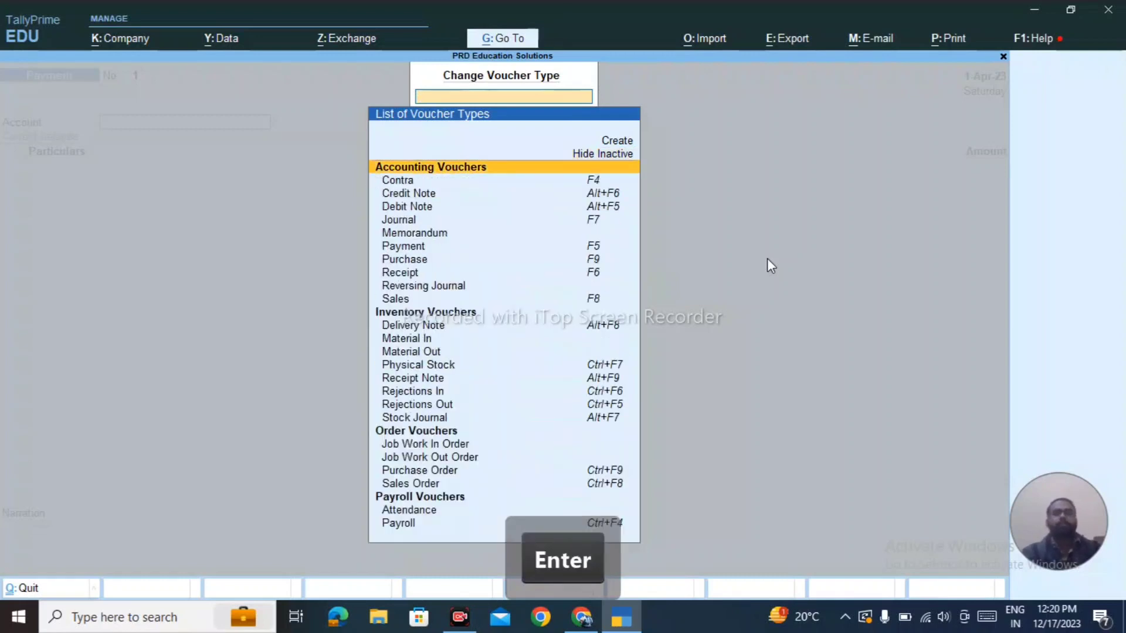
Step: Review the accounting voucher types down to Sales with the inactive types included
key(Down)
key(Down)
key(Down)
key(Down)
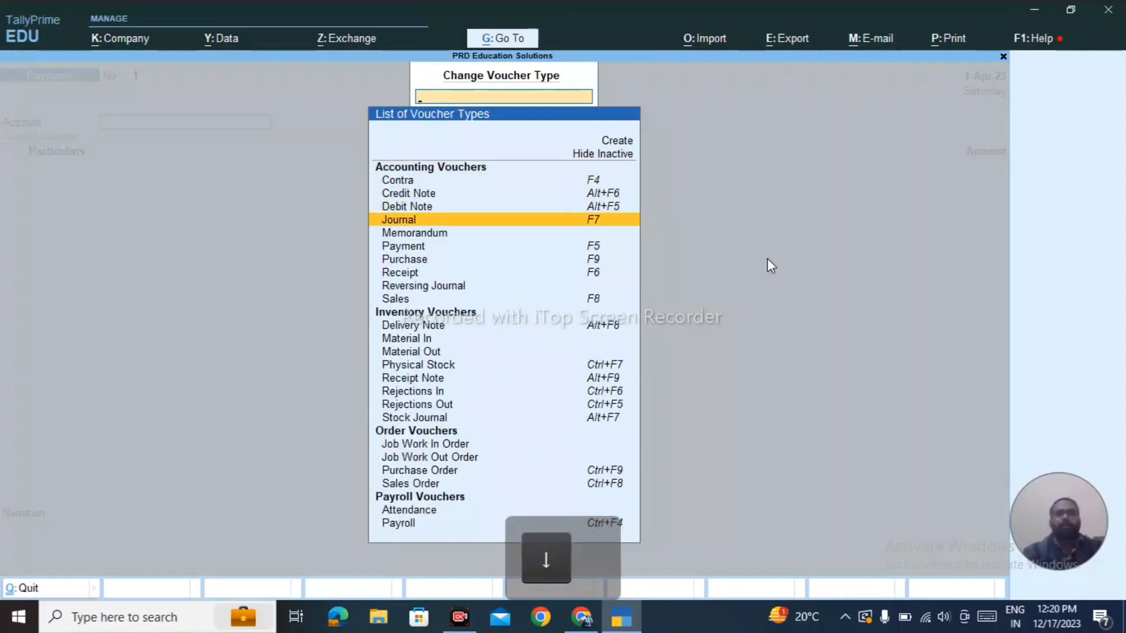
key(Up)
key(Up)
key(Down)
key(Down)
key(Down)
key(Down)
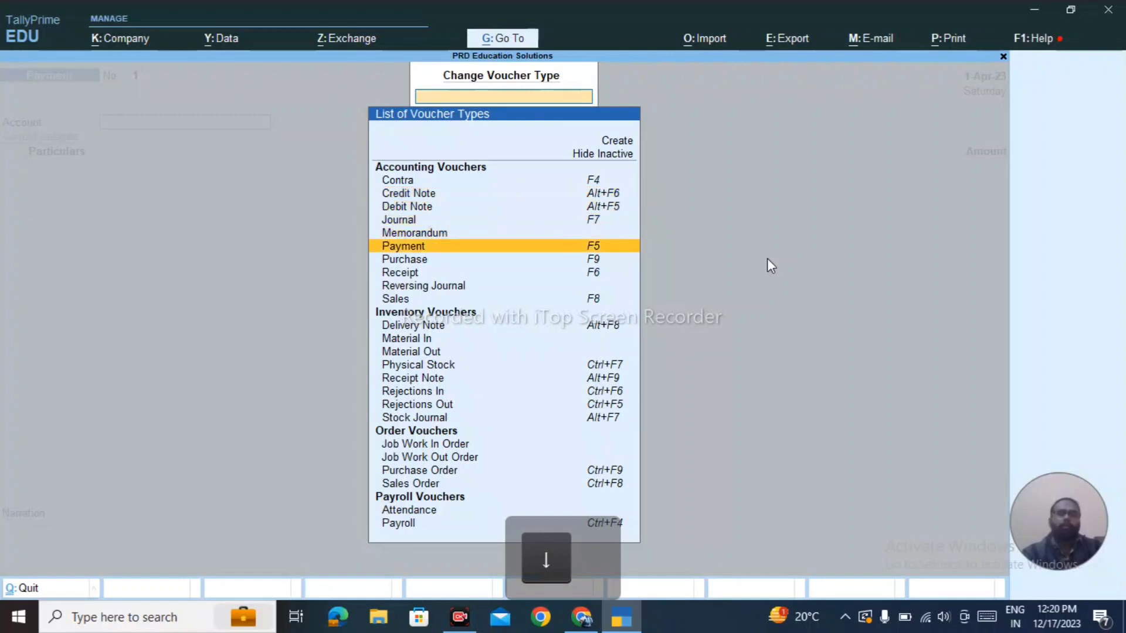
key(Down)
key(Down)
key(Down)
key(Down)
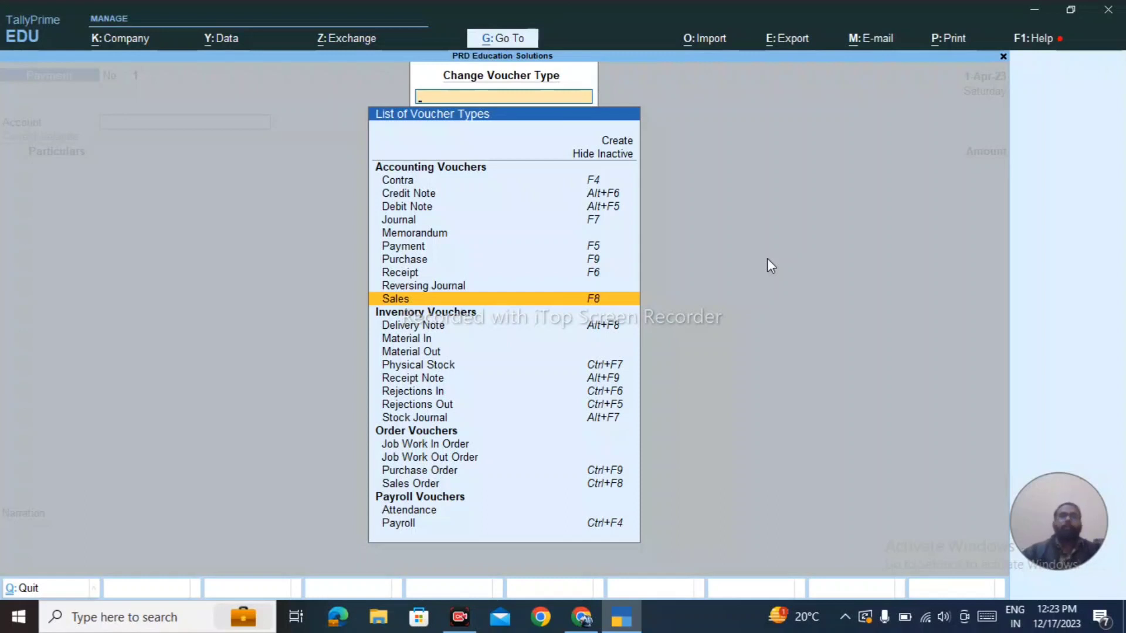
Step: Start creating a new voucher type from the list and name it Delhi Sale, leaving the alias blank
key(Up)
key(Up)
key(Up)
key(Up)
key(Up)
key(Up)
key(Up)
key(Up)
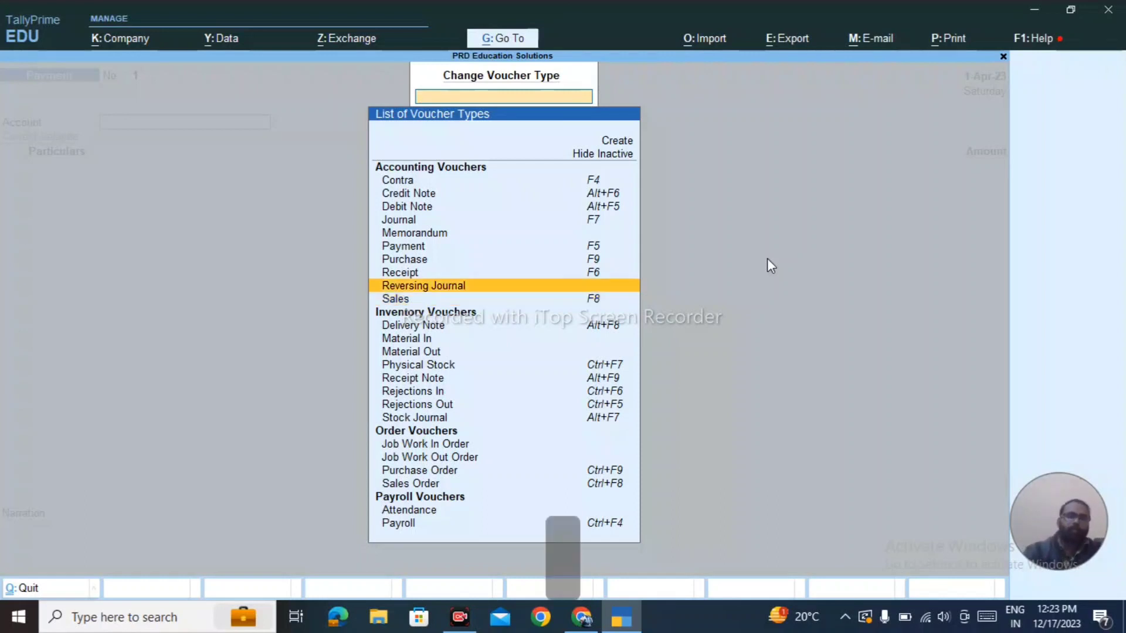
key(Up)
key(Up)
key(Up)
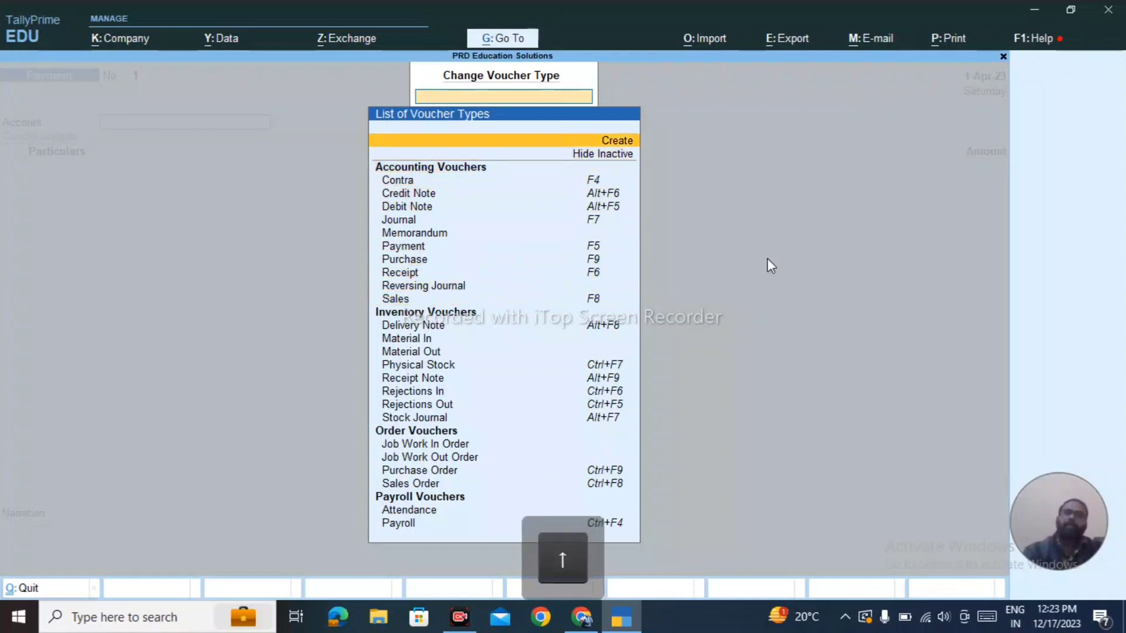
key(Return)
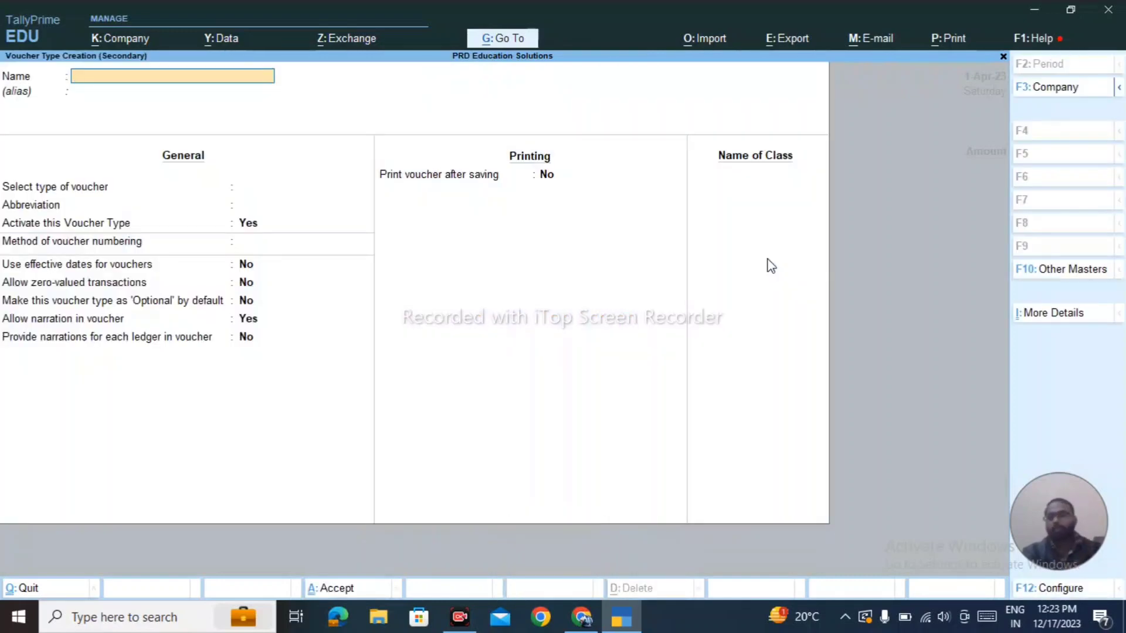
text(Del)
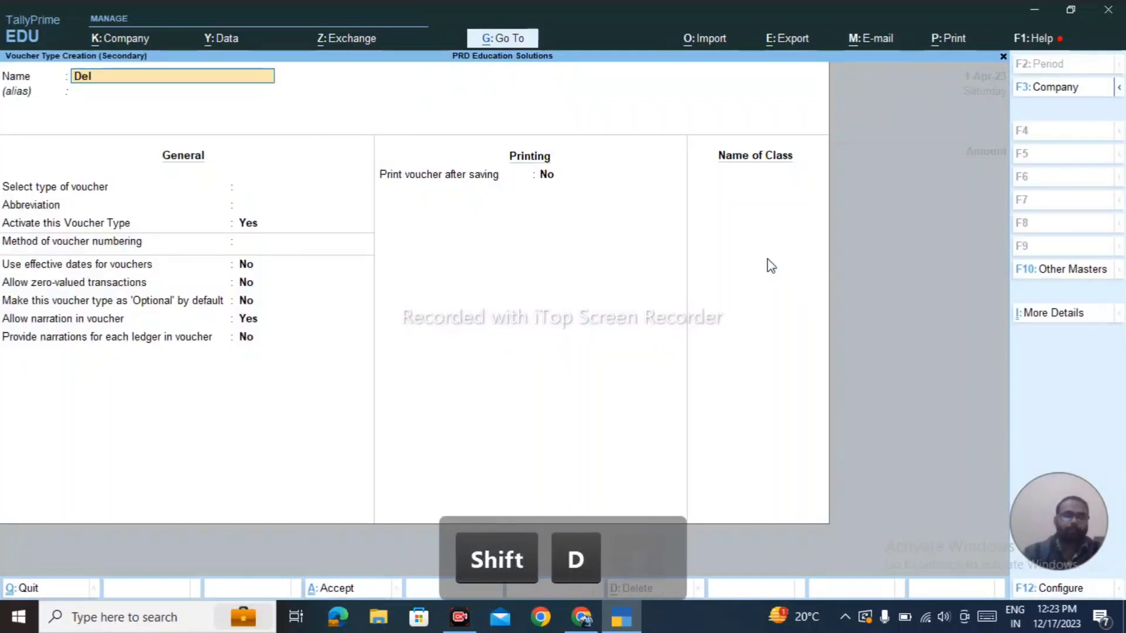
text(hi Sale)
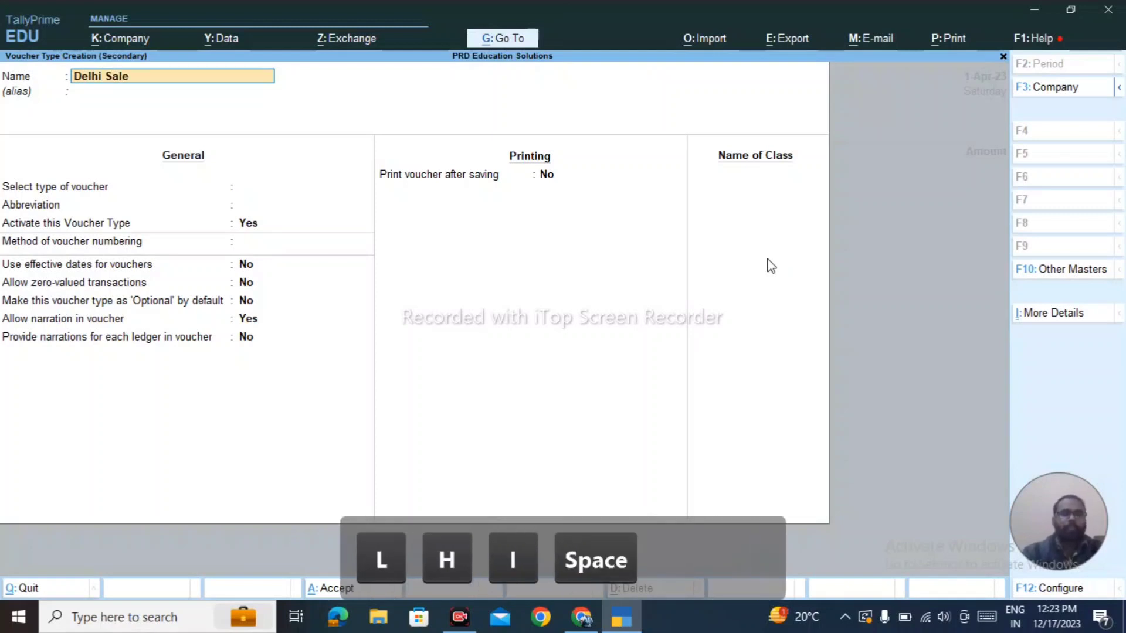
key(Return)
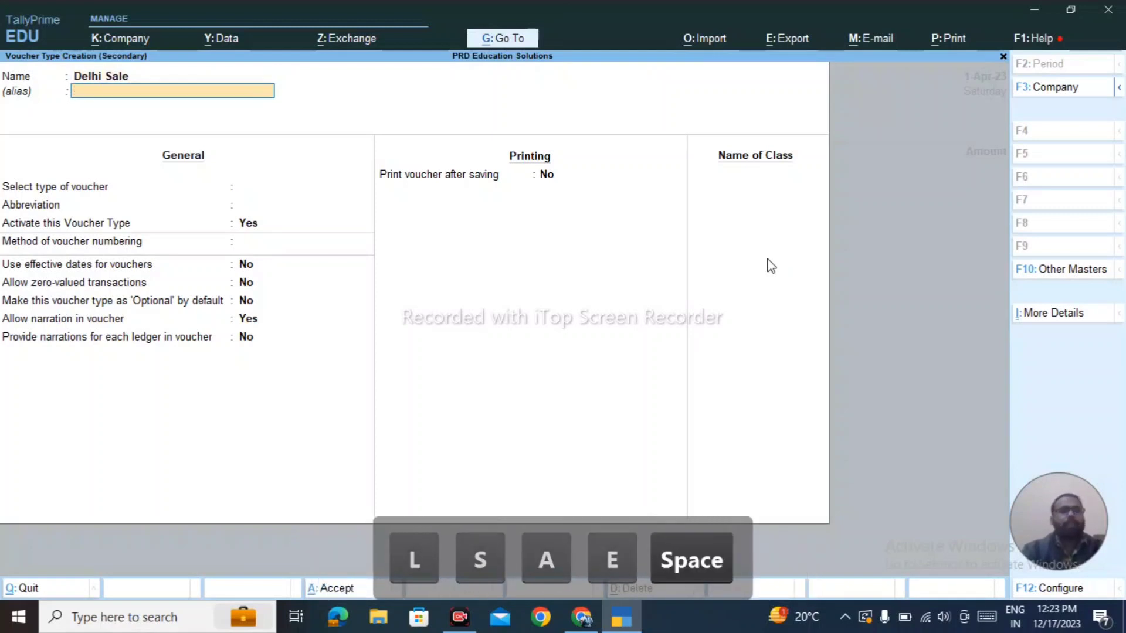
key(Return)
Step: Set Sales as the type of voucher for Delhi Sale, accepting the abbreviation Sale and activation Yes
key(Down)
key(Down)
key(Down)
key(Down)
key(Down)
key(Down)
key(Down)
key(Down)
key(Down)
key(Down)
key(Down)
key(Down)
key(Down)
key(Down)
key(Down)
key(Down)
key(Down)
key(Down)
key(Down)
key(Down)
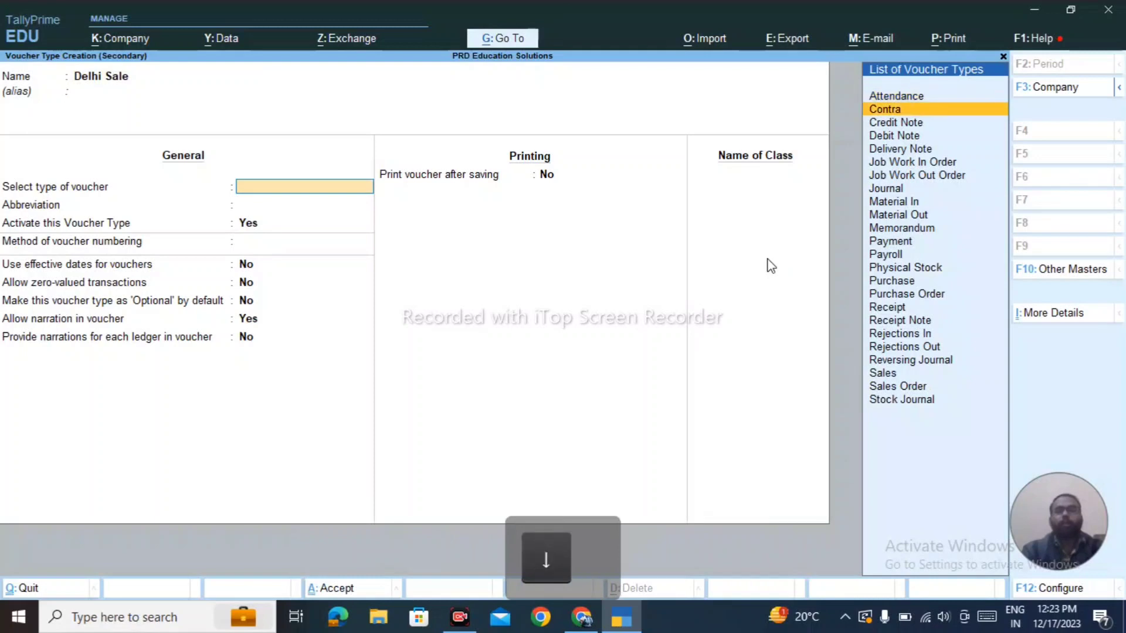
key(Down)
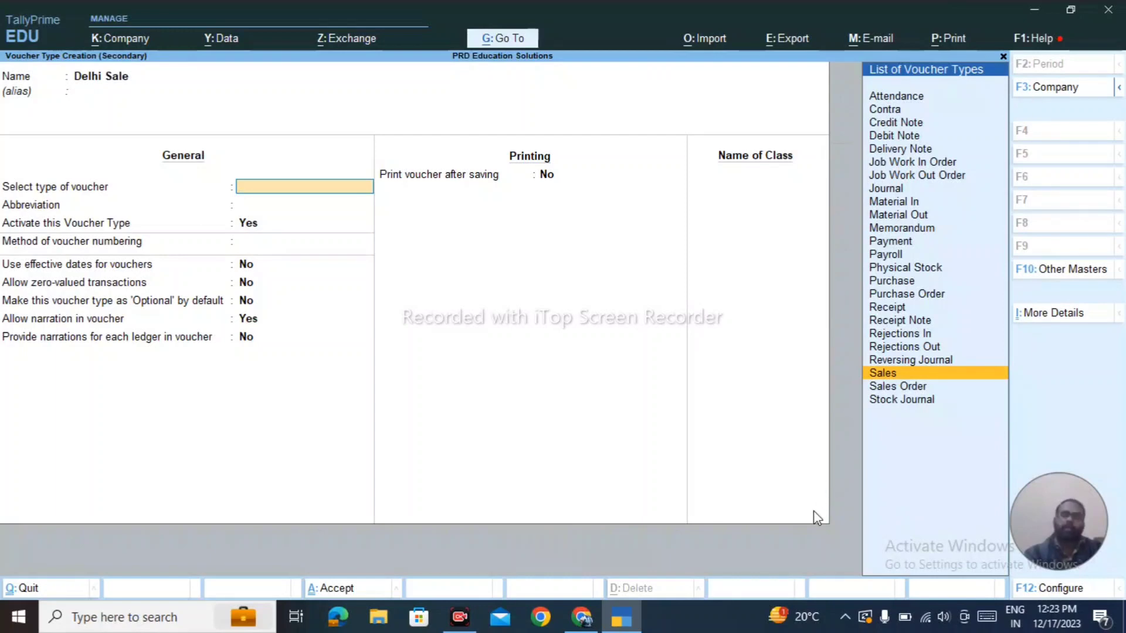
key(Return)
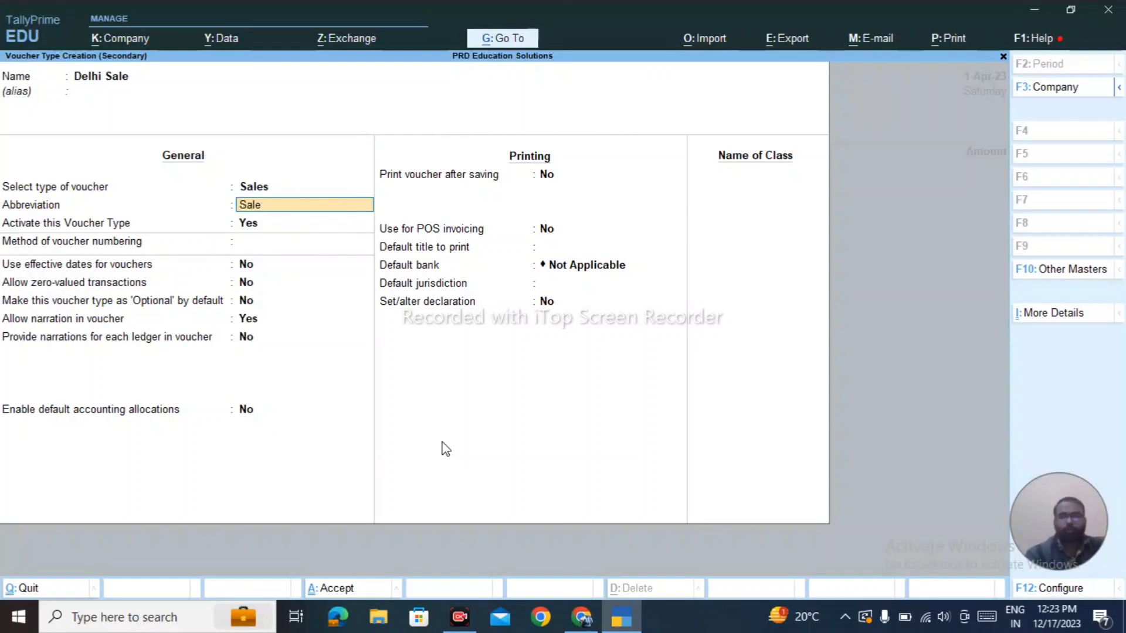
key(Return)
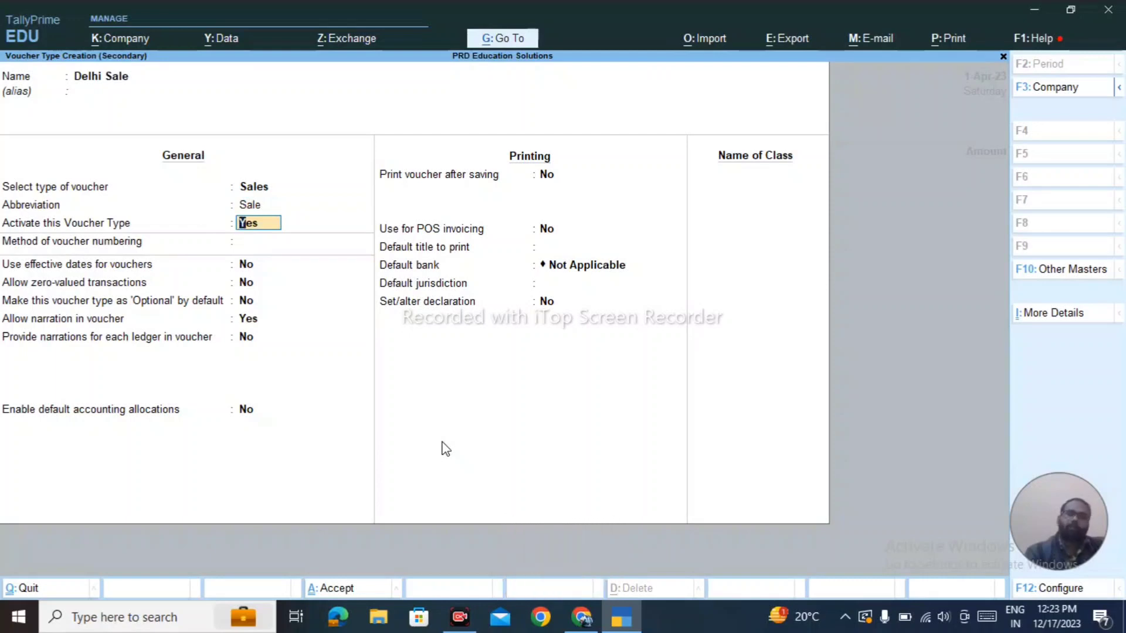
key(Return)
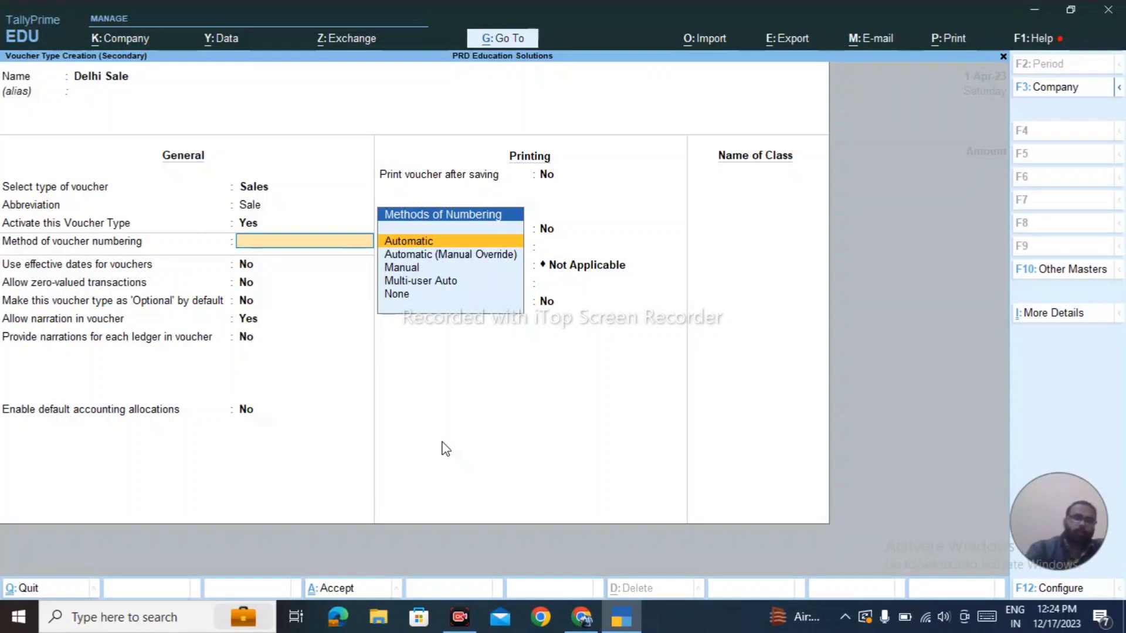
Step: Set the method of voucher numbering to Automatic and enable its advanced configuration
key(Return)
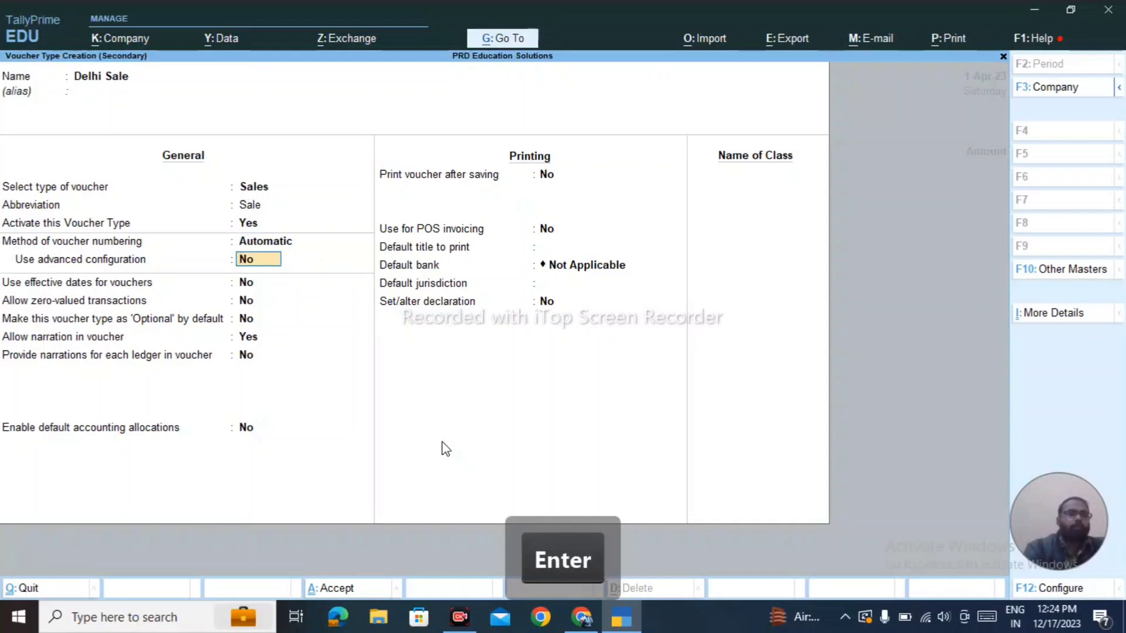
text(y)
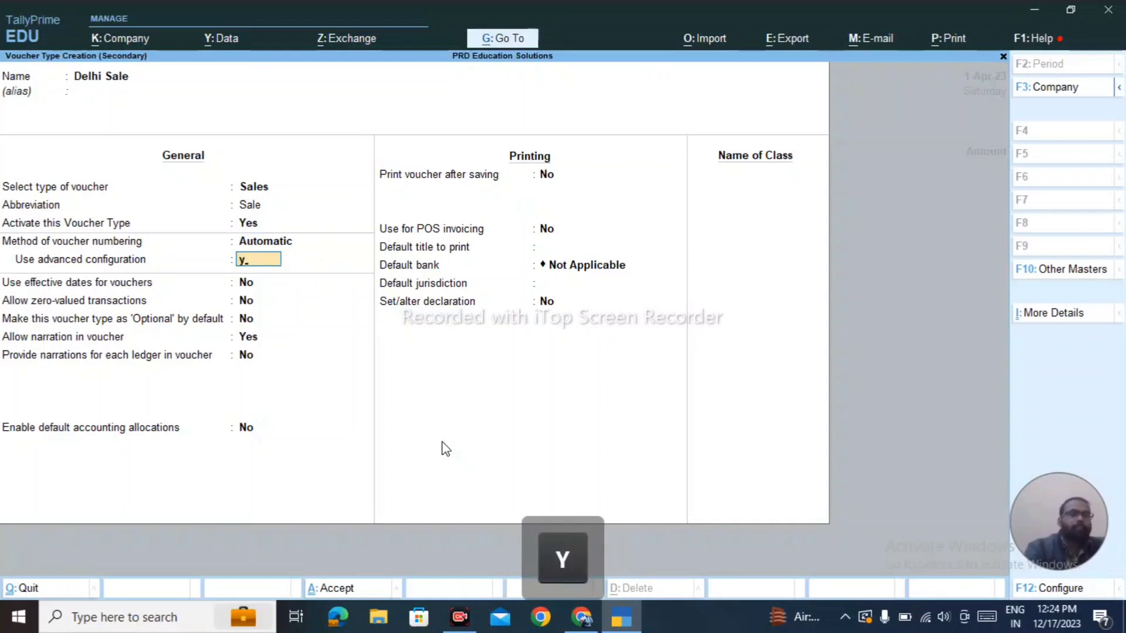
key(Return)
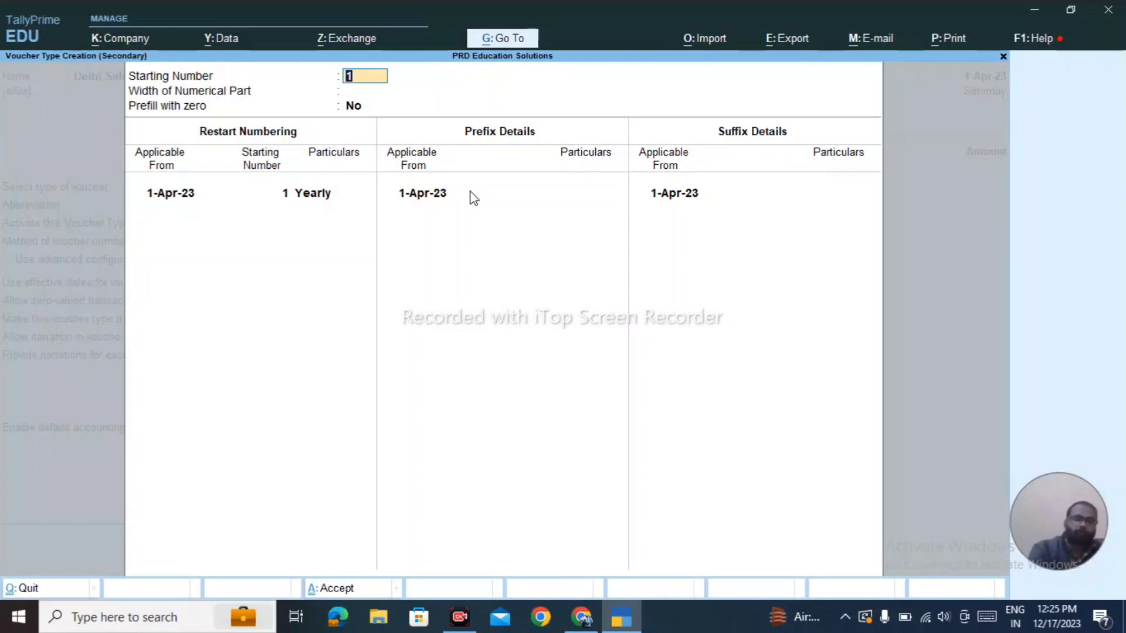
Step: Examine the advanced numbering configuration's starting number, restart numbering, prefix and suffix fields without making changes
key(Return)
key(Return)
key(Return)
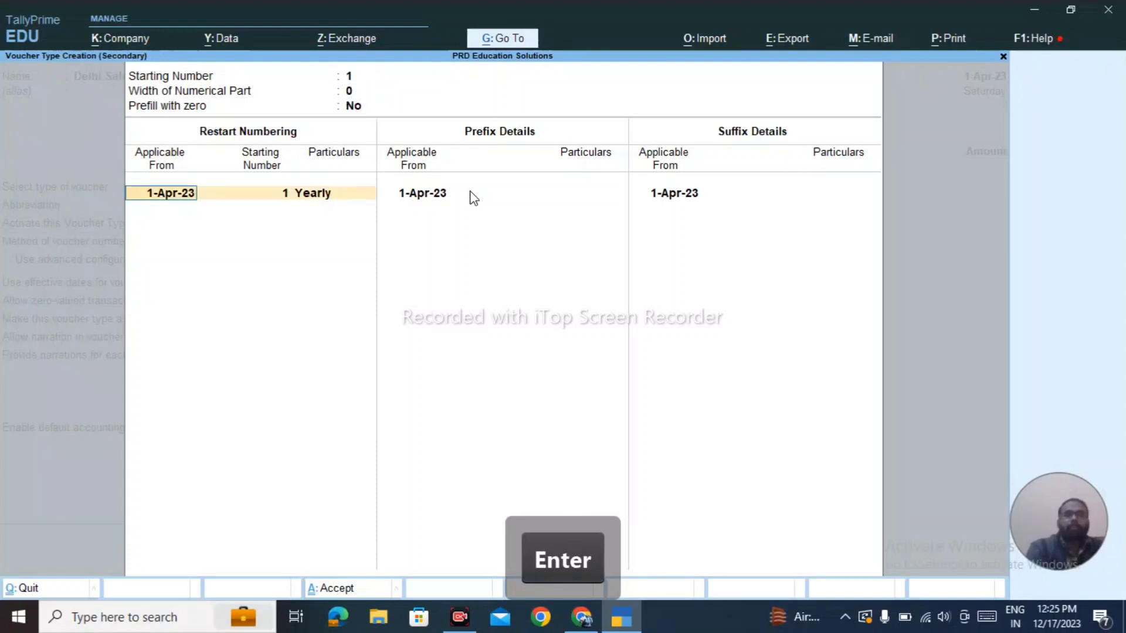
key(Return)
key(Return)
key(Return)
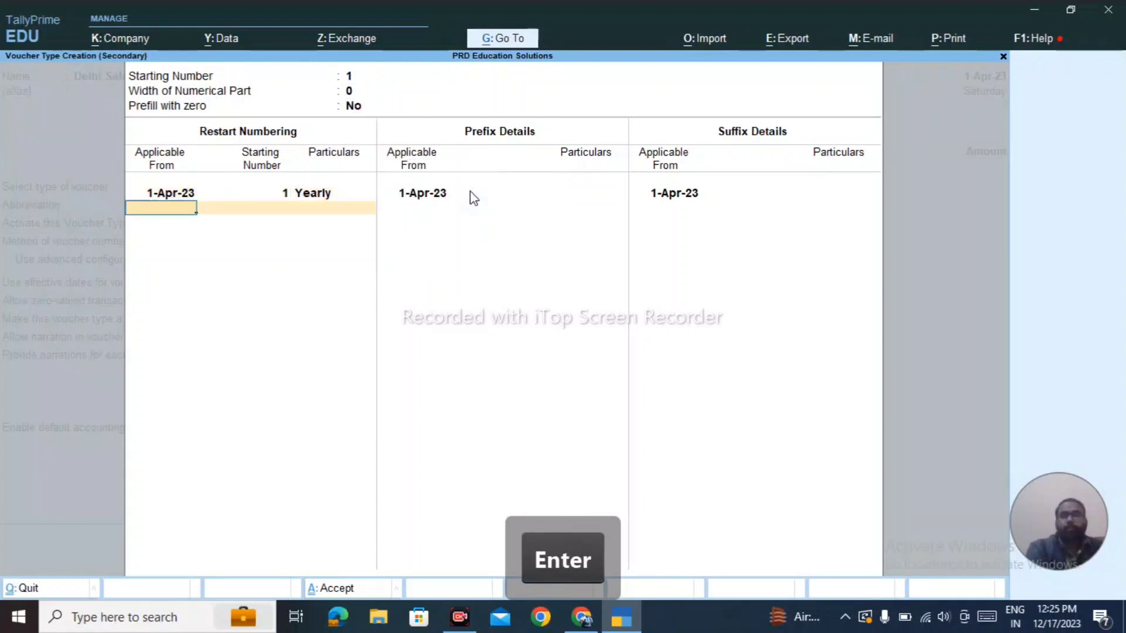
key(Return)
key(Return)
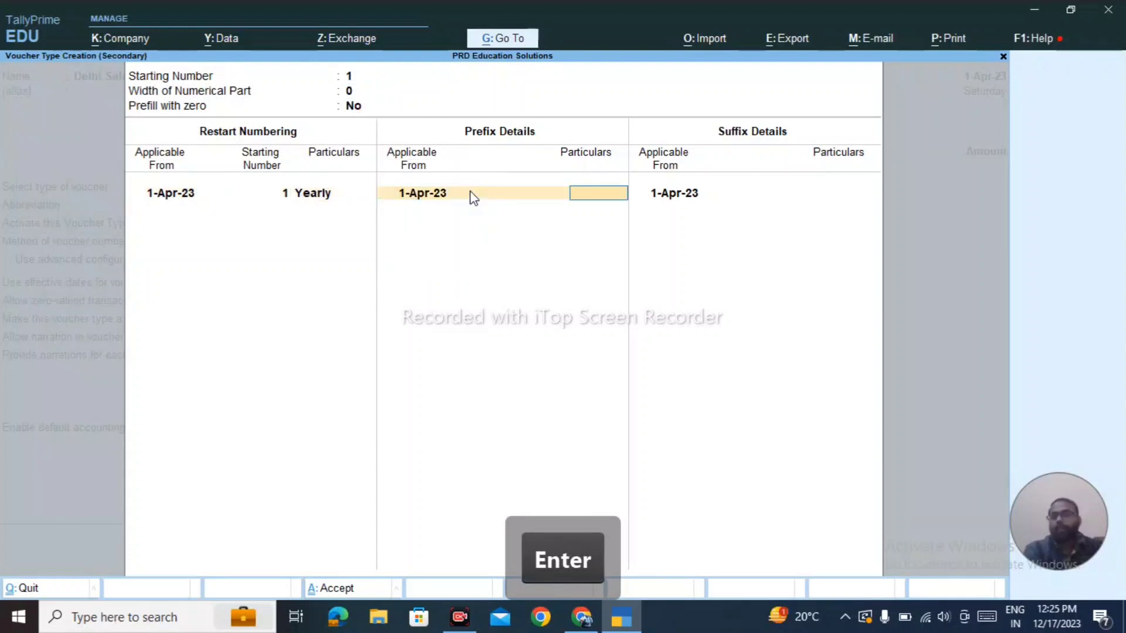
key(Return)
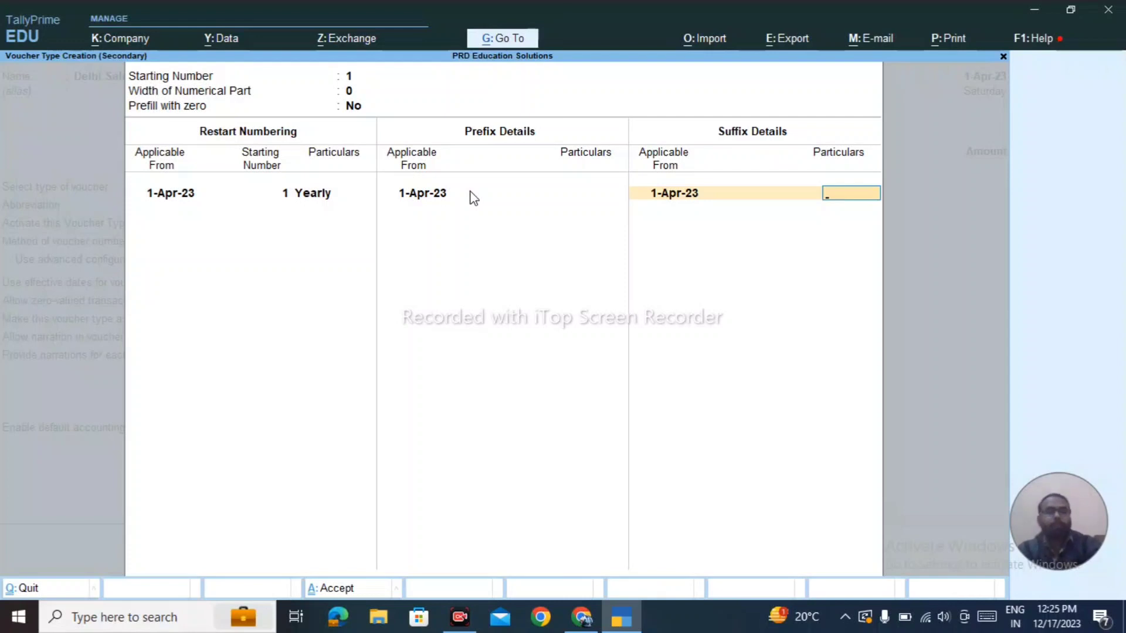
key(Escape)
key(Escape)
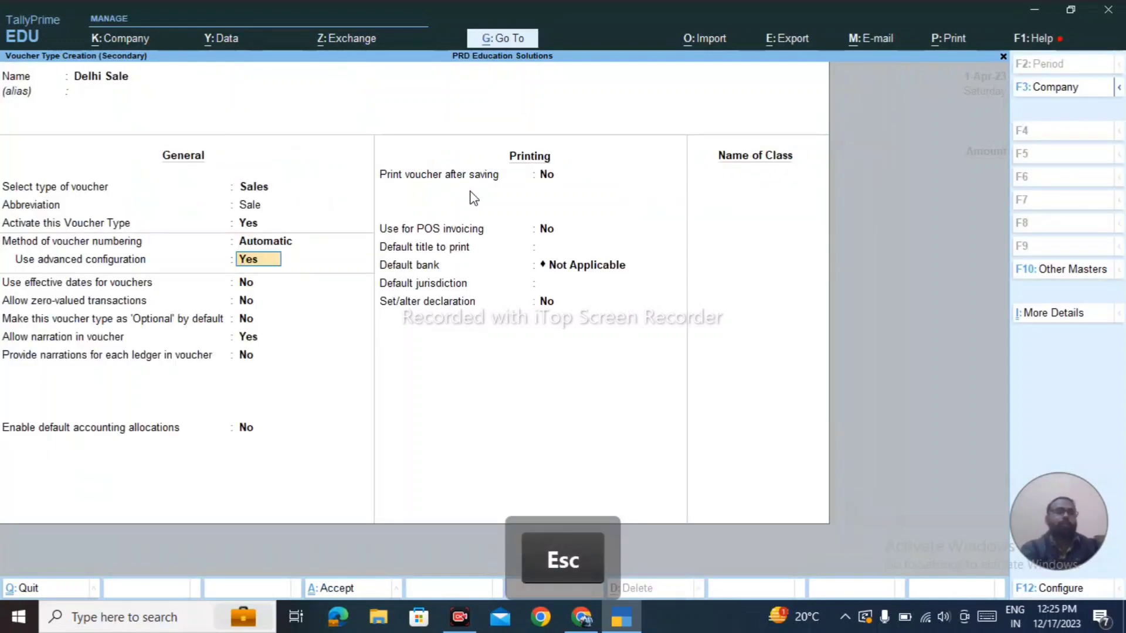
Step: Turn off the advanced numbering configuration for Delhi Sale and enable effective dates for vouchers
text(n)
key(Return)
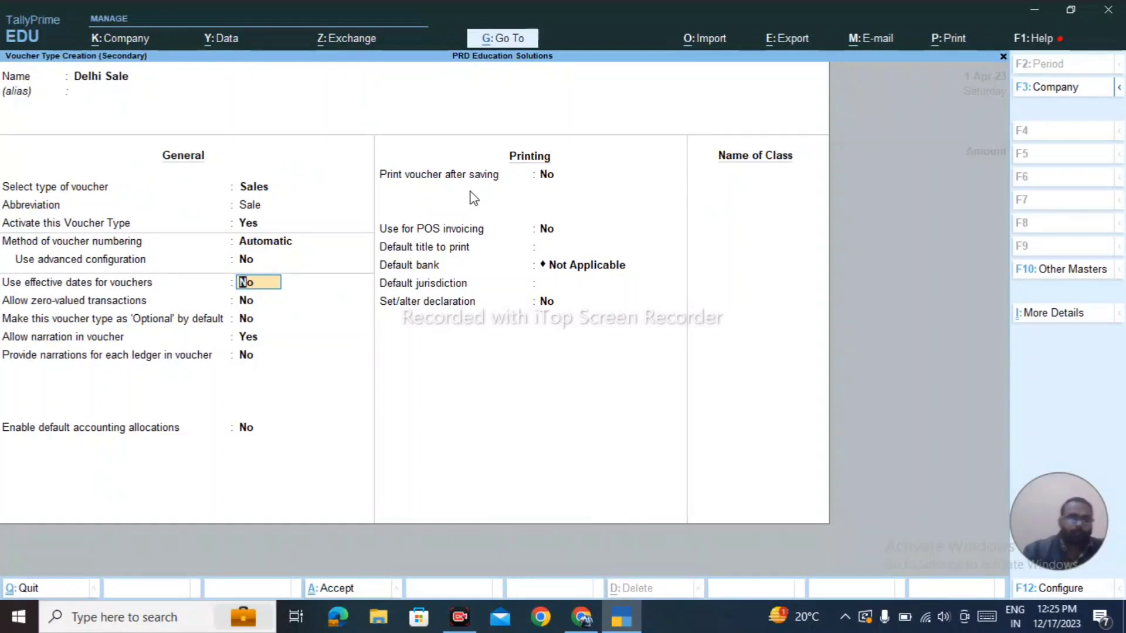
text(y)
key(Return)
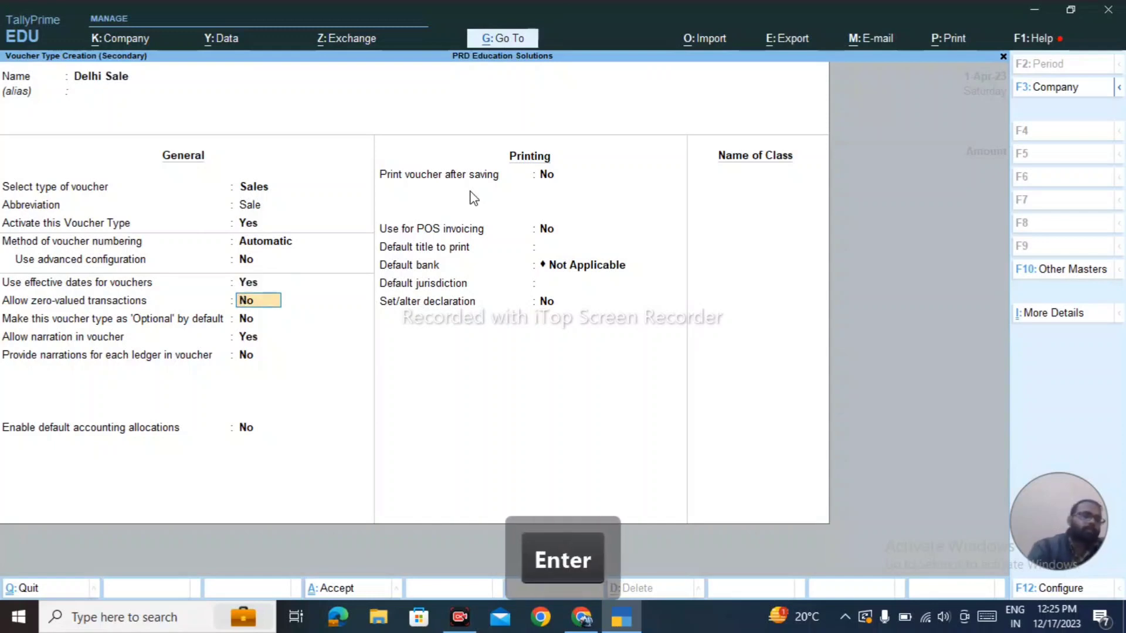
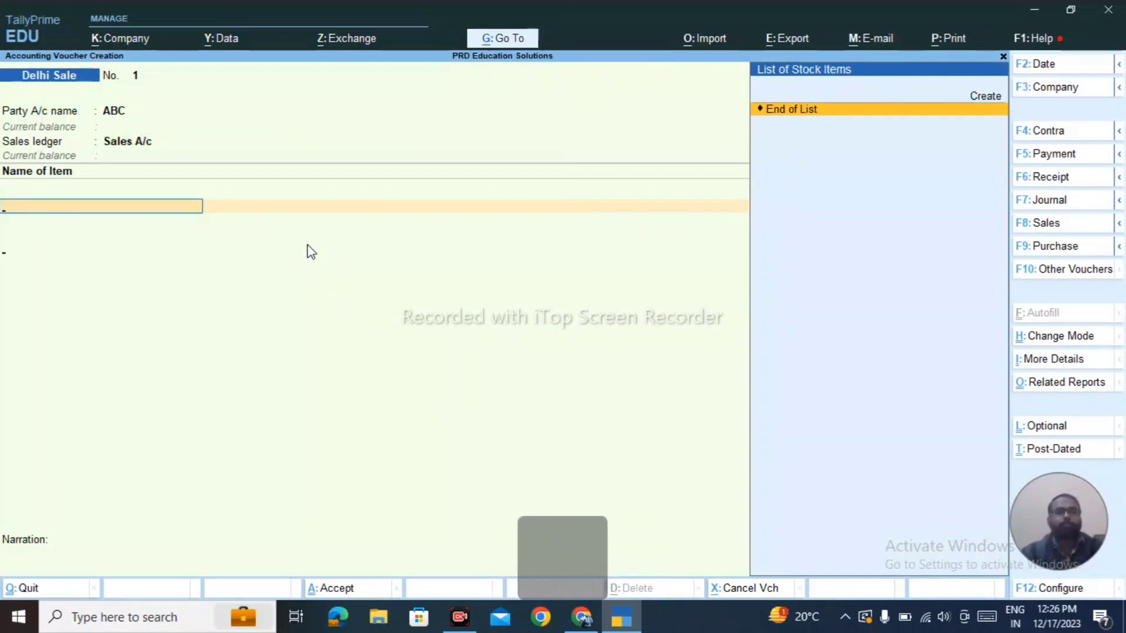
key(Return)
key(BackSpace)
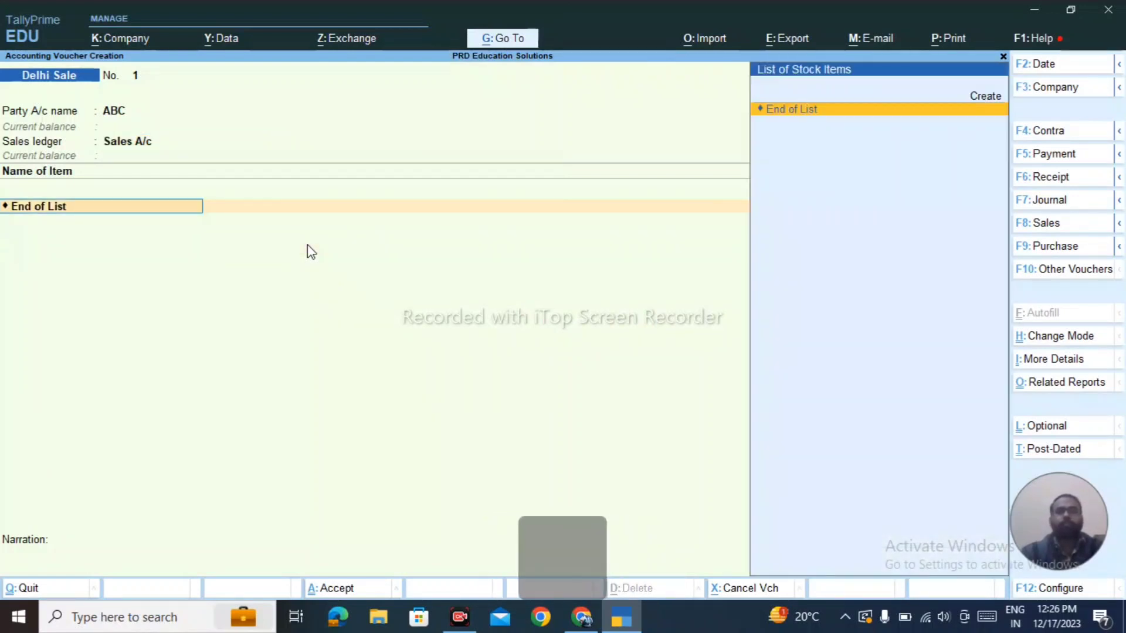
key(BackSpace)
key(Return)
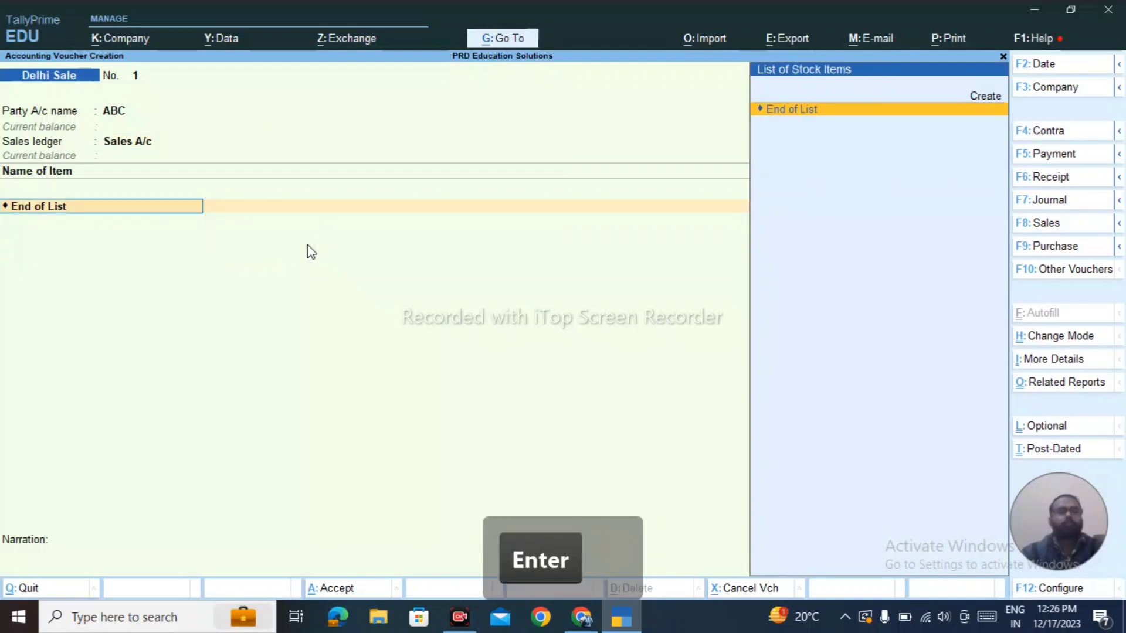
key(Return)
key(Return)
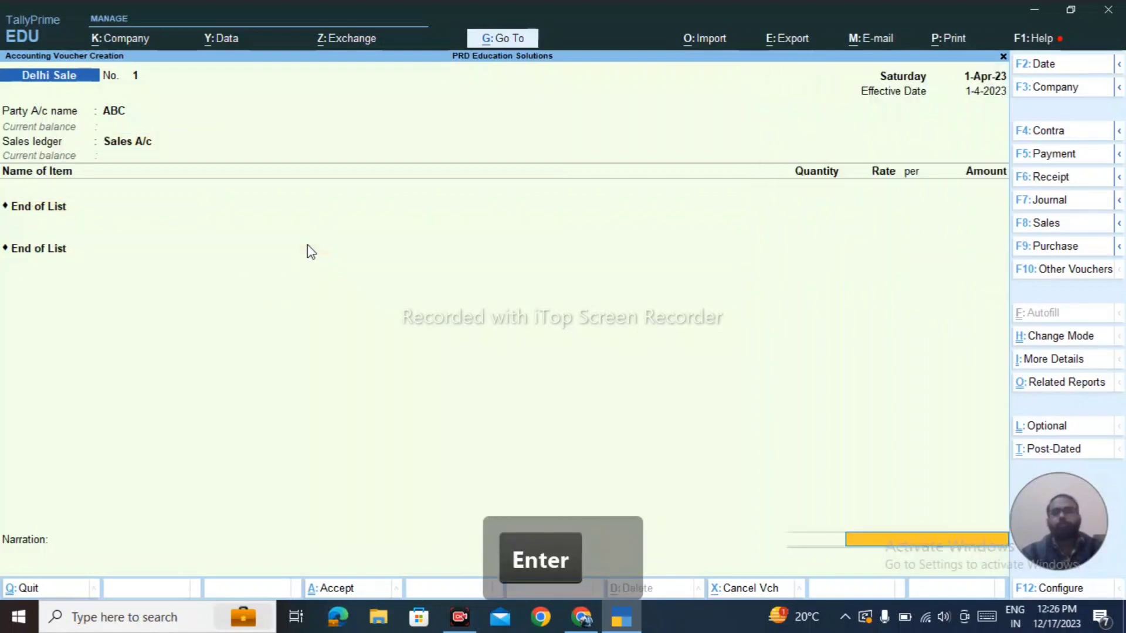
key(BackSpace)
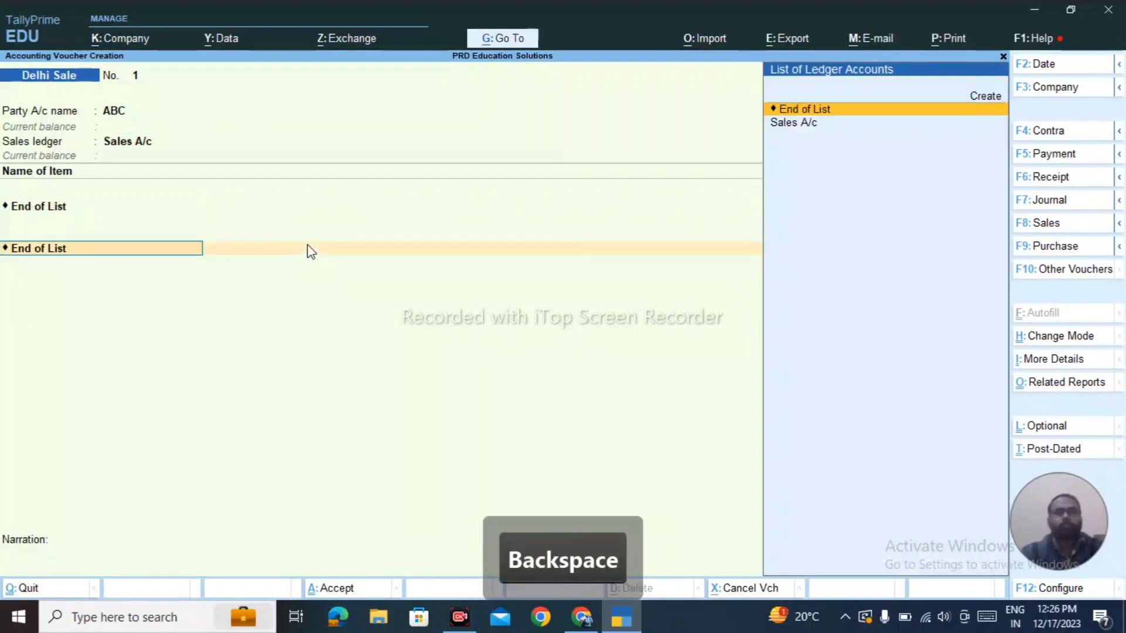
key(BackSpace)
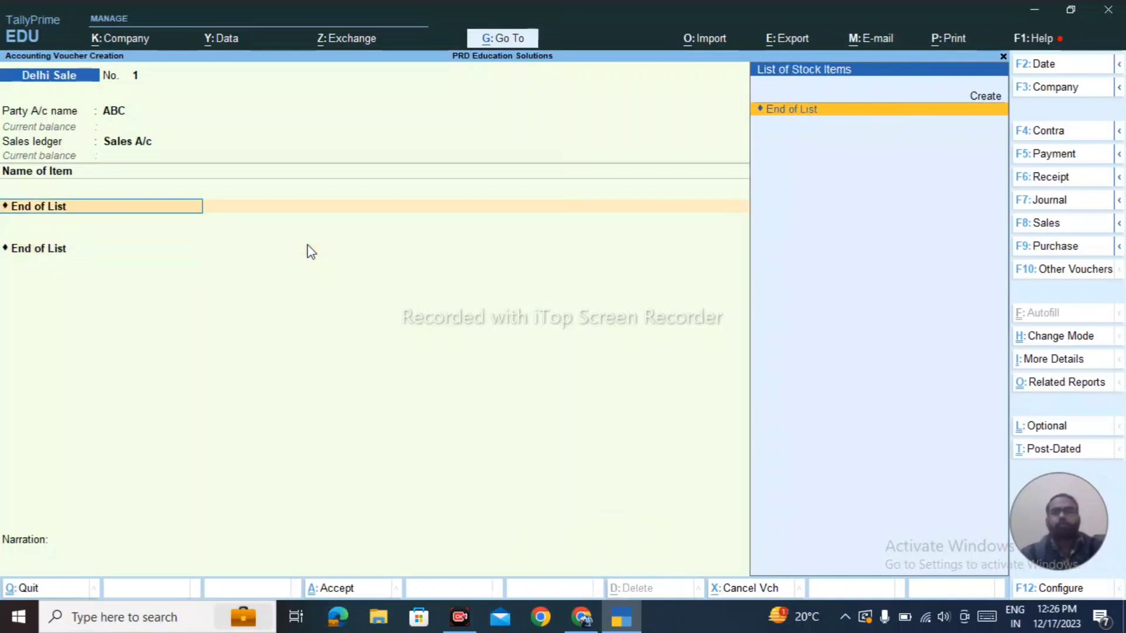
key(Up)
key(BackSpace)
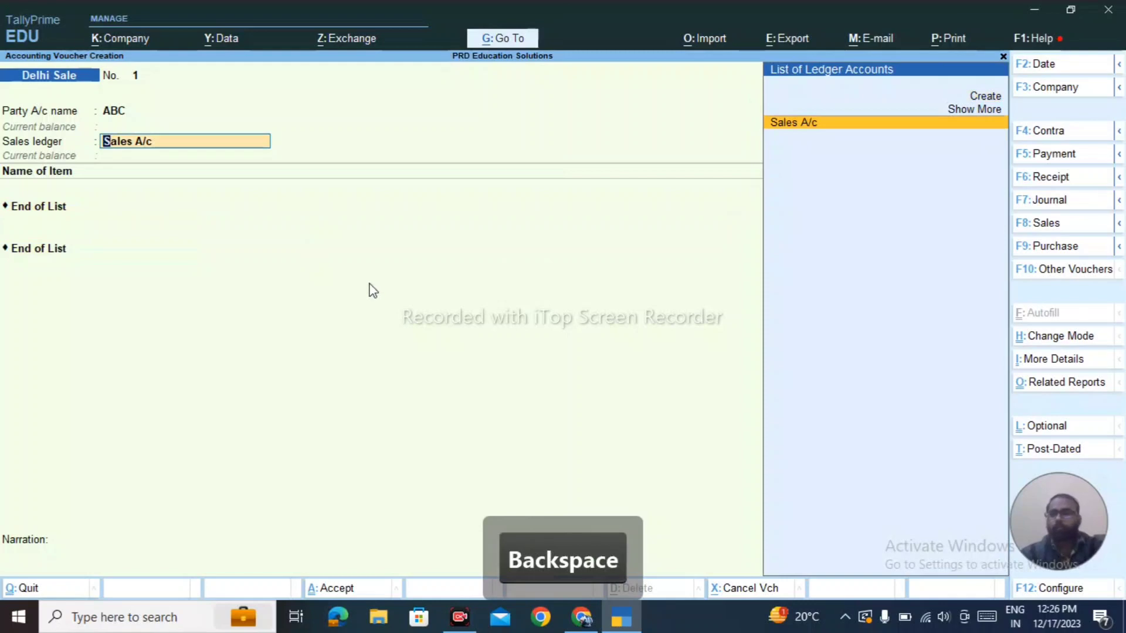
Step: Change the Delhi Sale voucher's mode to Accounting Invoice
click(1060, 338)
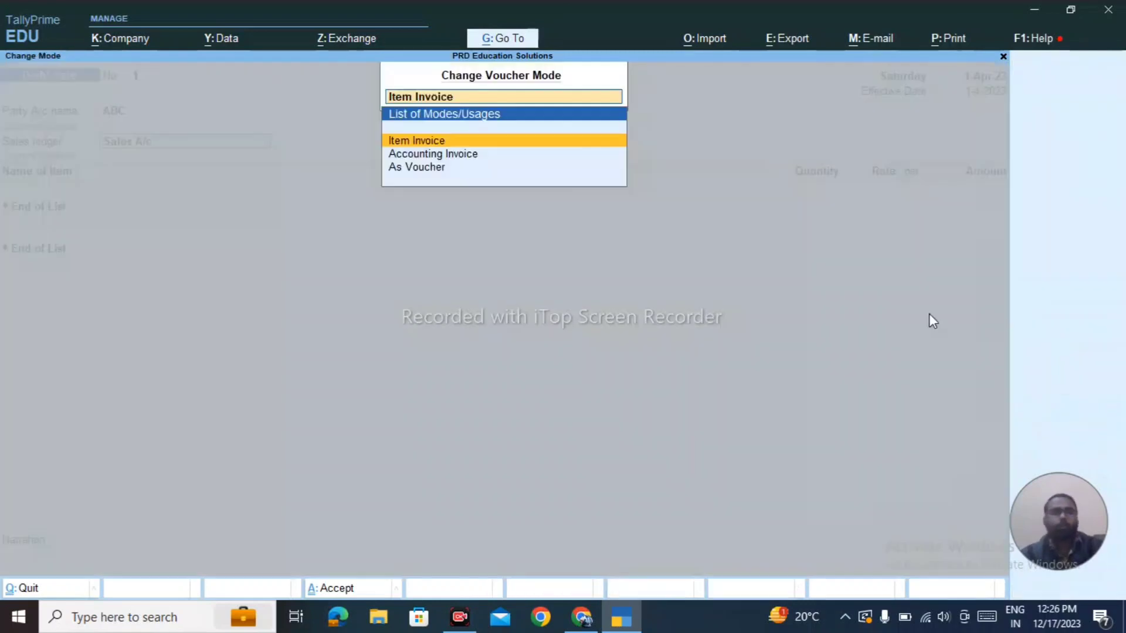
key(Down)
key(Return)
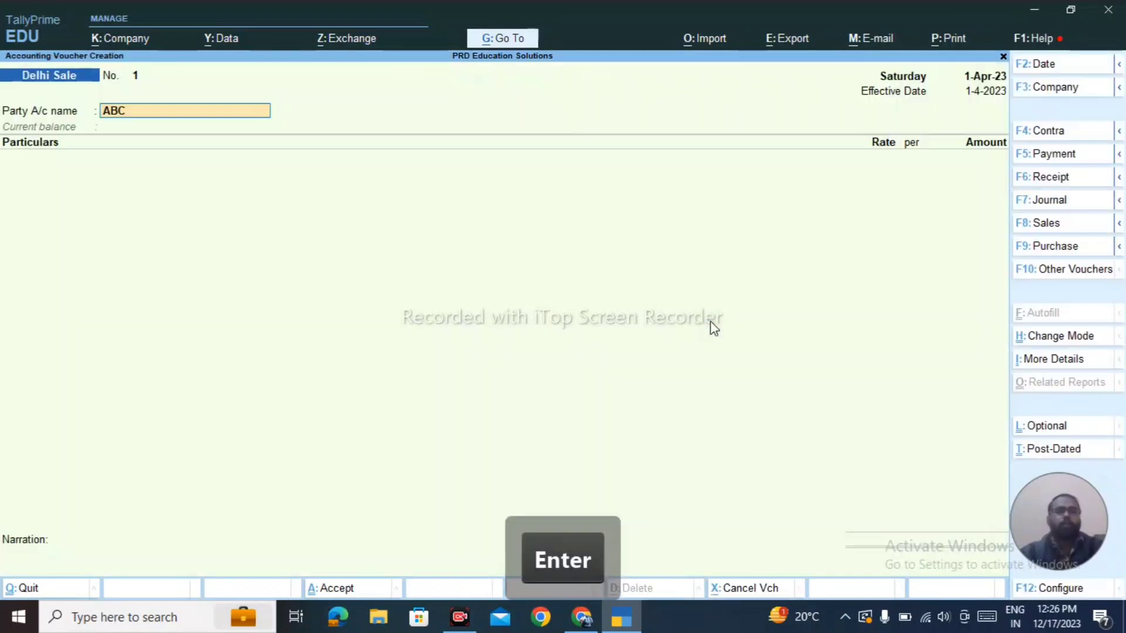
Step: Keep ABC as the party account, leaving the dispatch details blank and accepting the default party details
key(Return)
key(Return)
key(Return)
key(Return)
key(Return)
key(Return)
key(Return)
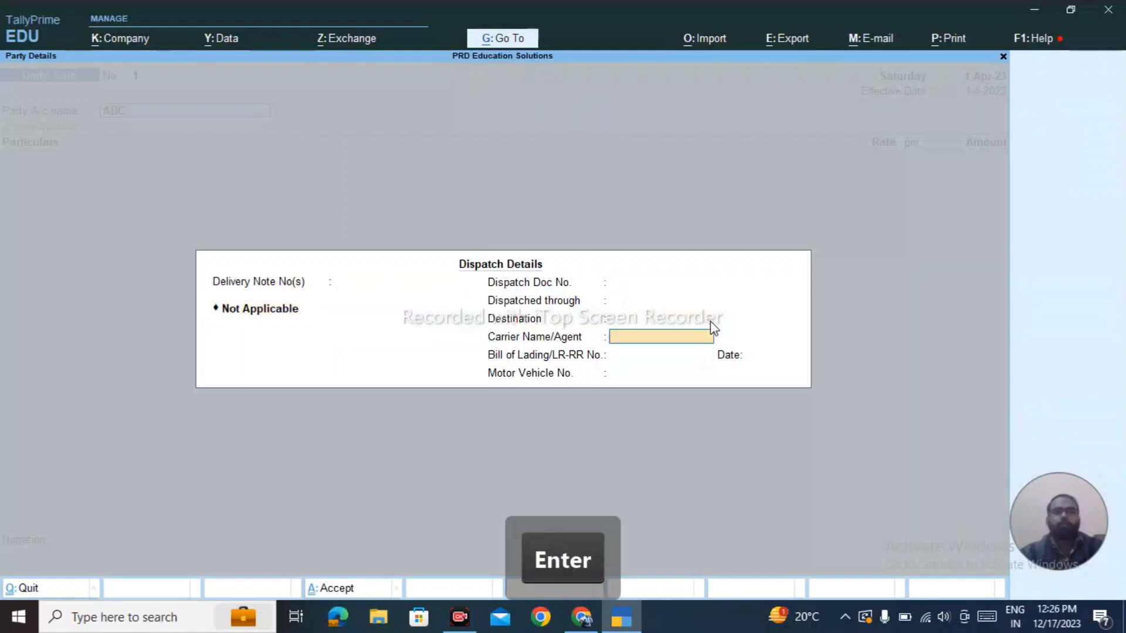
key(Return)
key(Return)
key(Return)
key(Return)
key(Return)
key(Return)
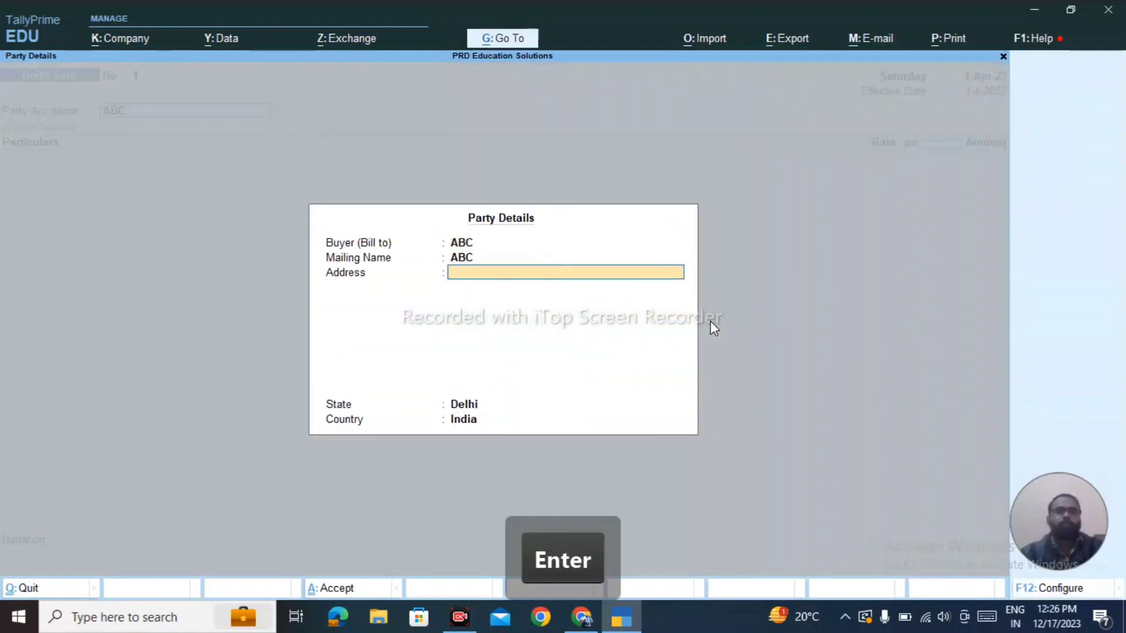
key(Return)
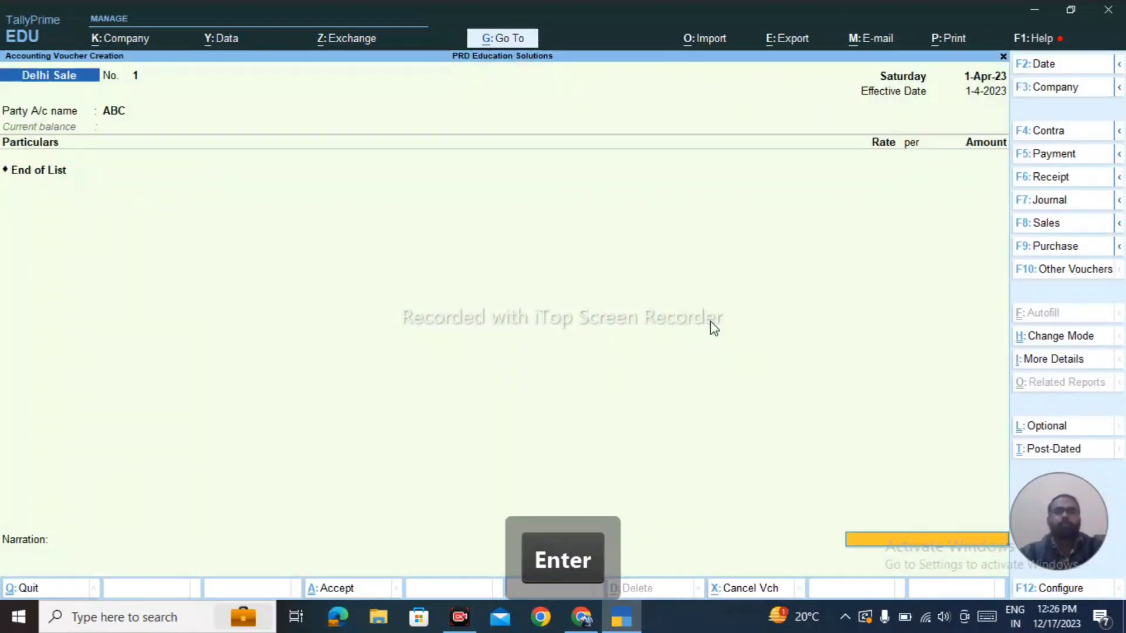
Step: Choose Sales A/c as the voucher's particulars without a ledger description and enter an amount of 10,000
key(BackSpace)
key(Down)
key(Return)
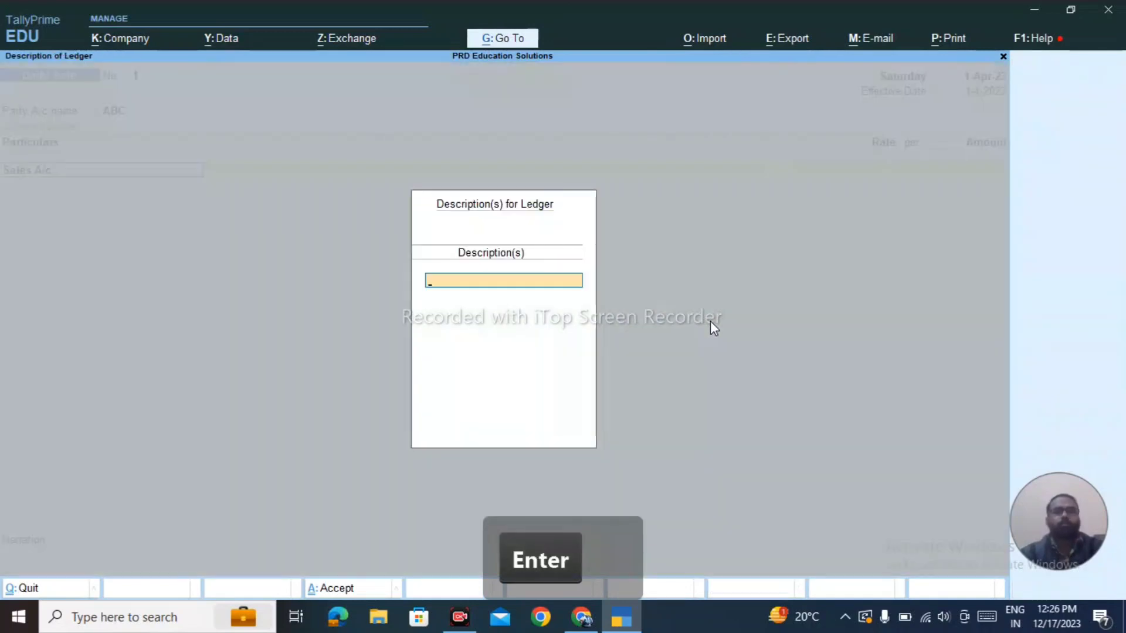
key(Return)
text(100)
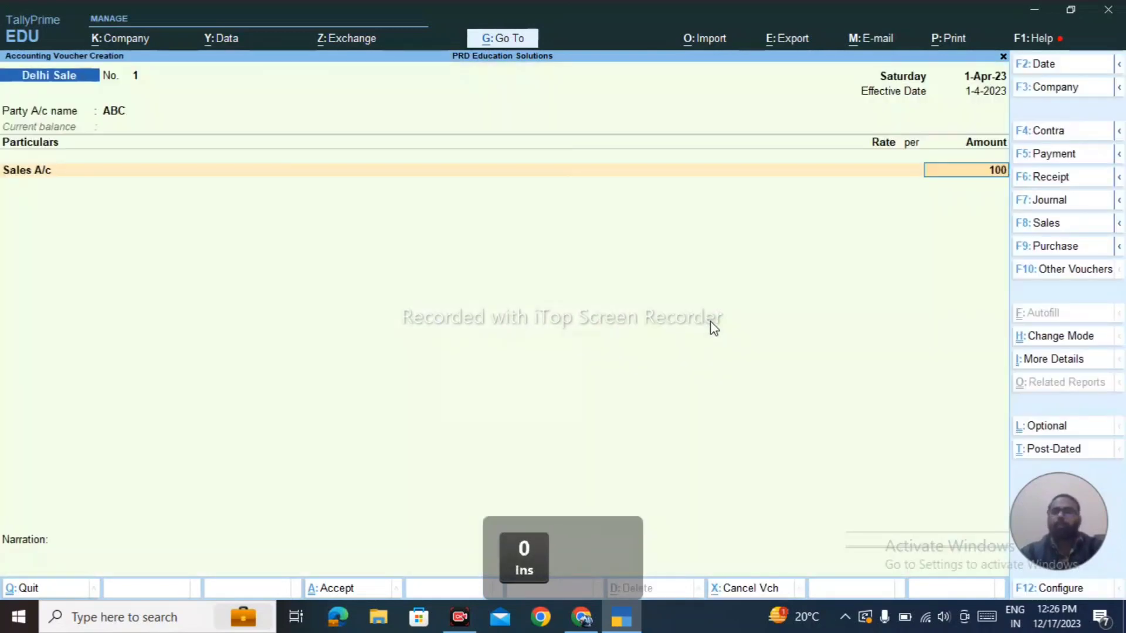
key(Return)
Step: Save the Delhi Sale voucher without a narration and return to the Gateway of Tally
key(Return)
key(Return)
key(Return)
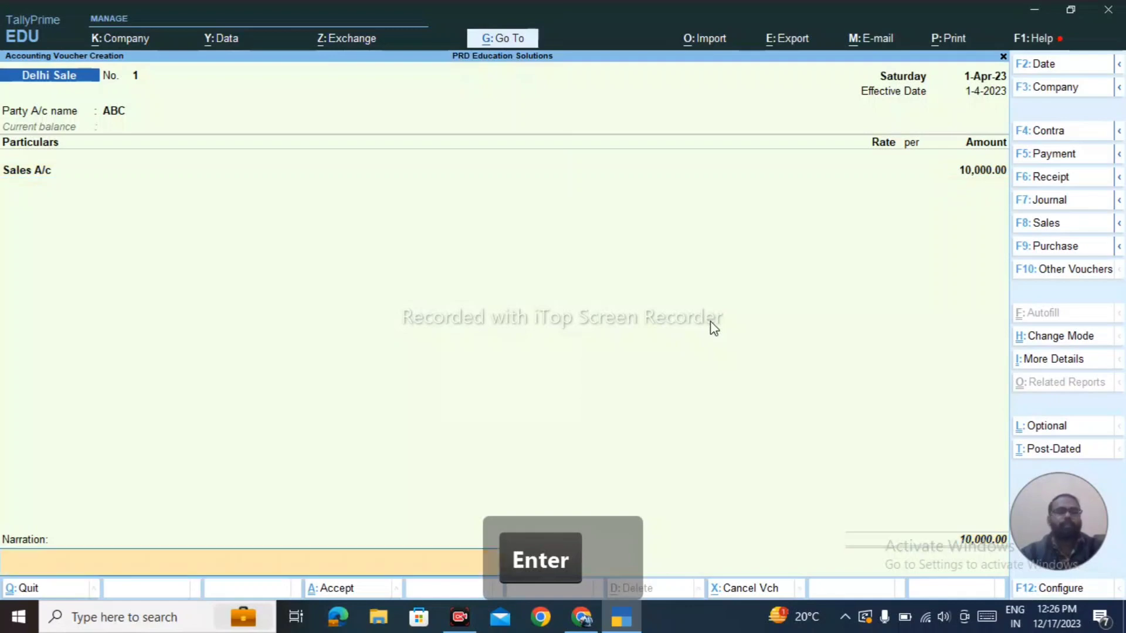
key(Return)
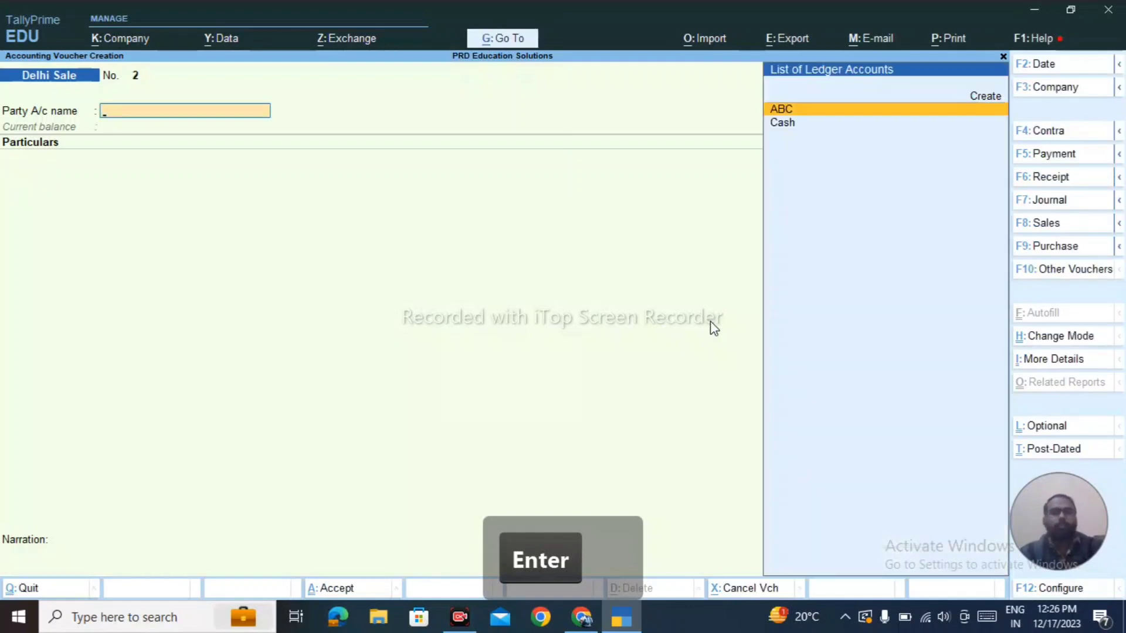
key(Escape)
key(Escape)
key(Escape)
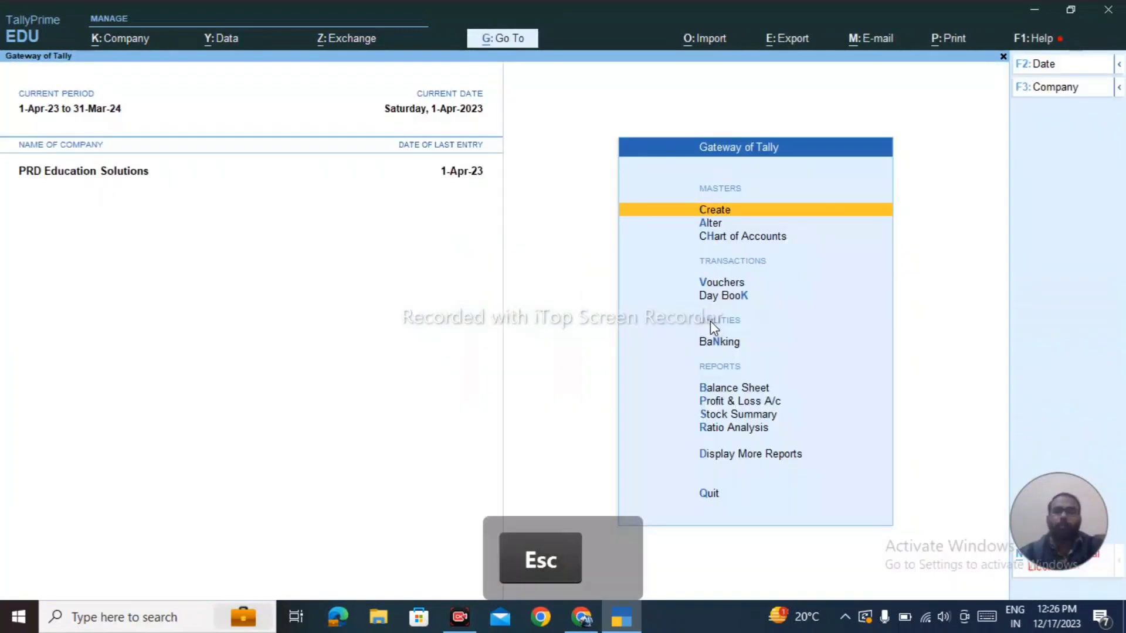
Step: Open Display More Reports from the Gateway of Tally
key(Down)
key(Down)
key(Down)
key(Down)
key(Down)
key(Down)
key(Down)
key(Down)
key(Down)
key(Down)
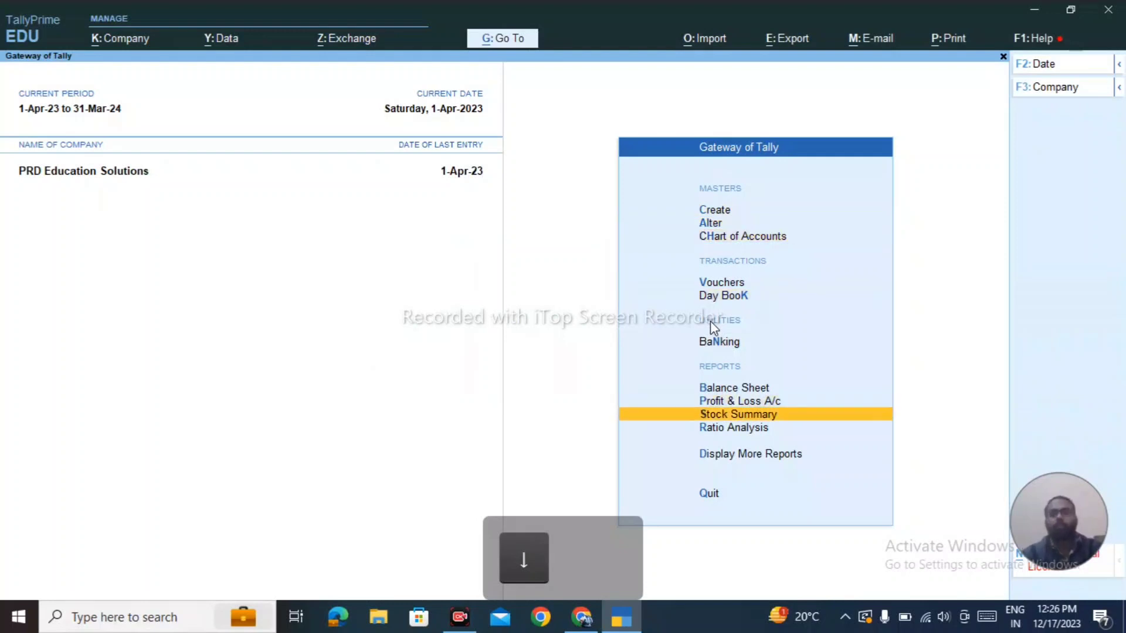
key(Return)
Step: Look through the accounting, inventory and exception report categories and open Account Books
key(Down)
key(Down)
key(Down)
key(Down)
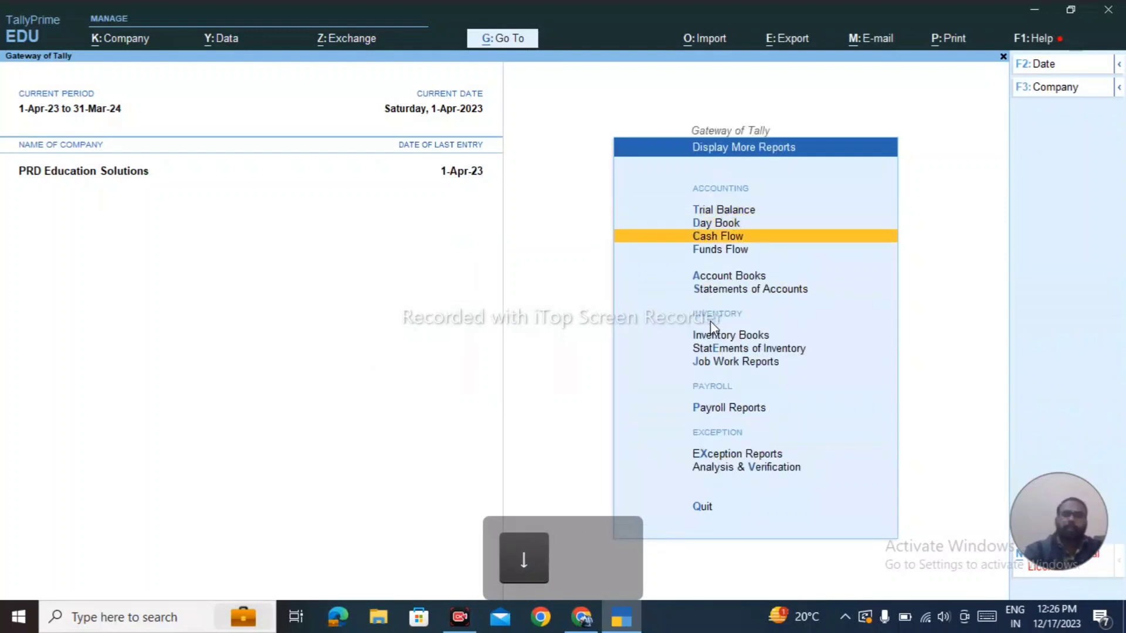
key(Down)
key(Down)
key(Down)
key(Down)
key(Down)
key(Down)
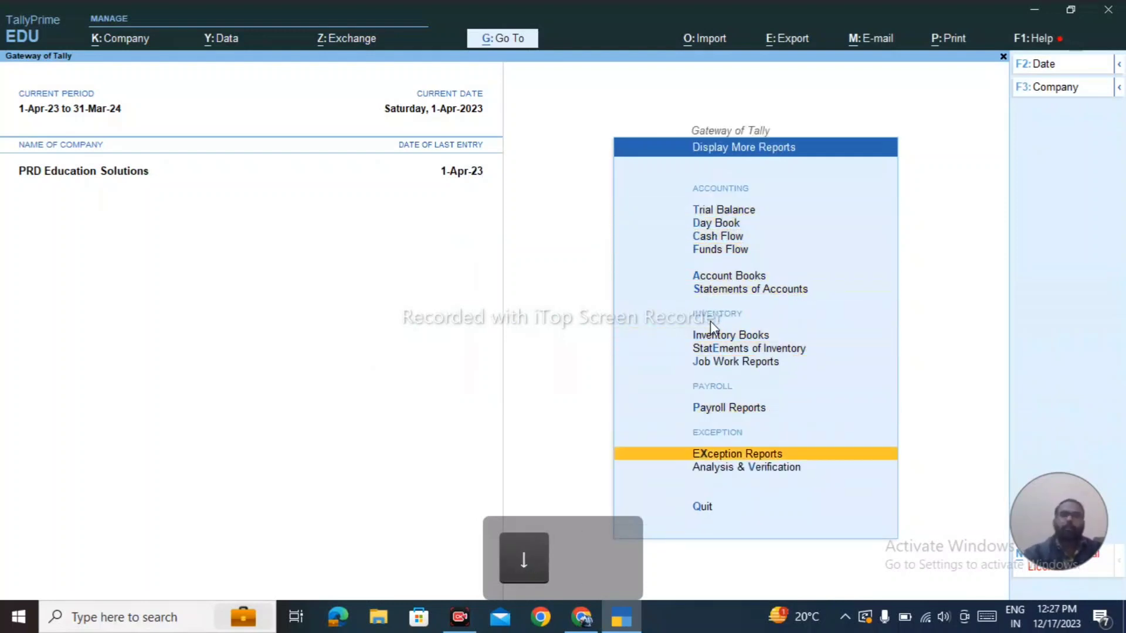
key(Up)
key(Up)
key(Up)
key(Up)
key(Up)
key(Up)
key(Up)
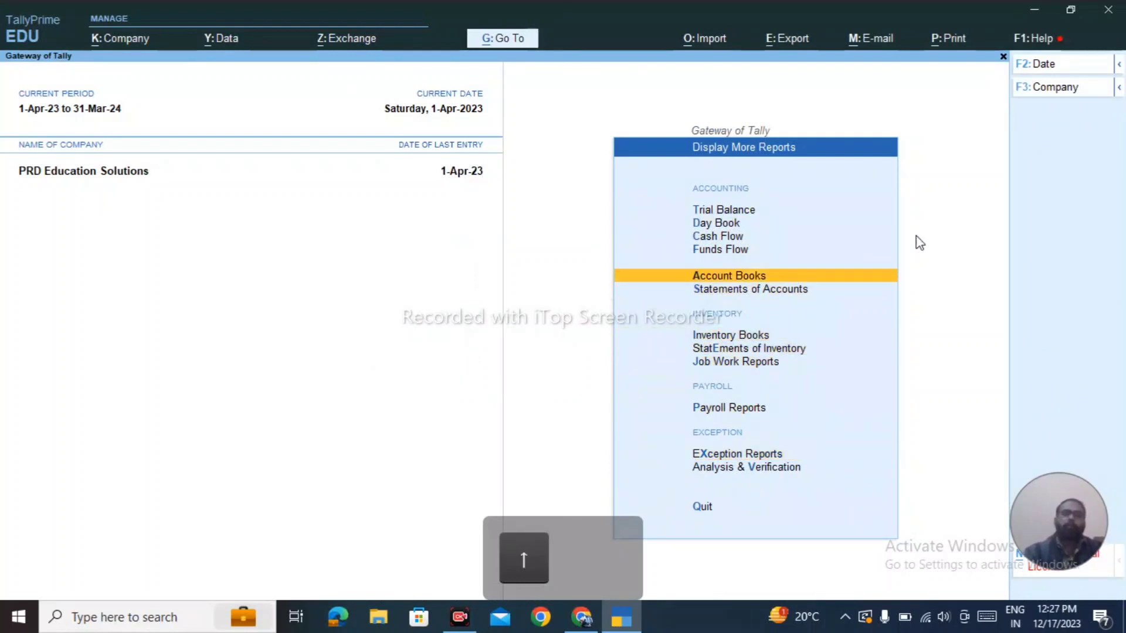
key(Down)
key(Return)
Step: Open the Sales Register and display the sales vouchers for April
key(Down)
key(Down)
key(Down)
key(Down)
key(Down)
key(Down)
key(Down)
key(Down)
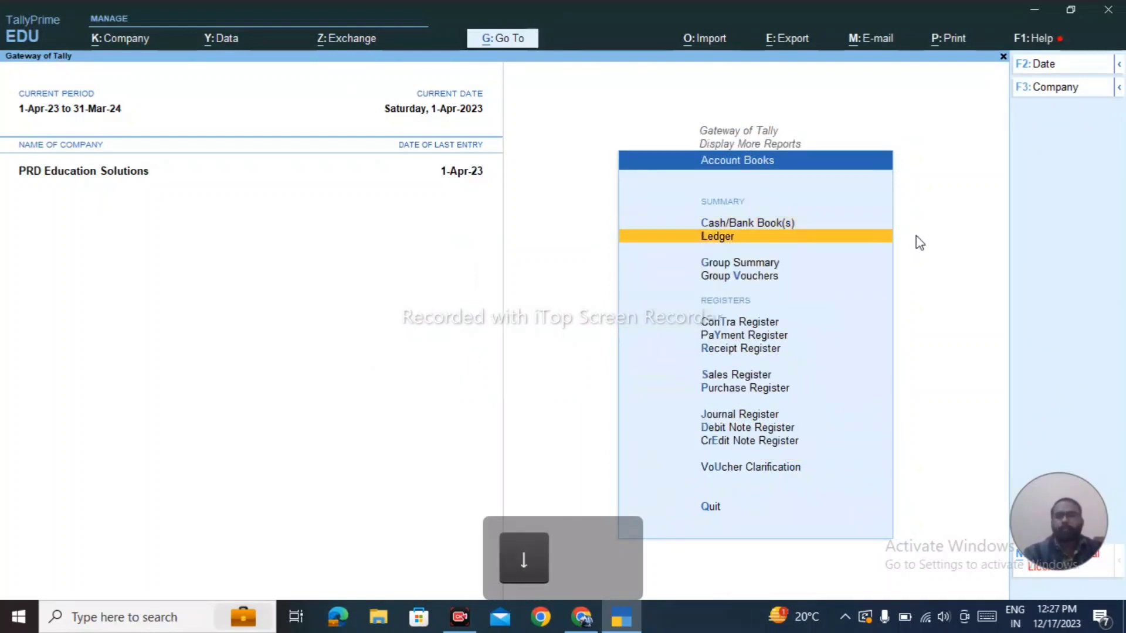
key(Up)
key(Return)
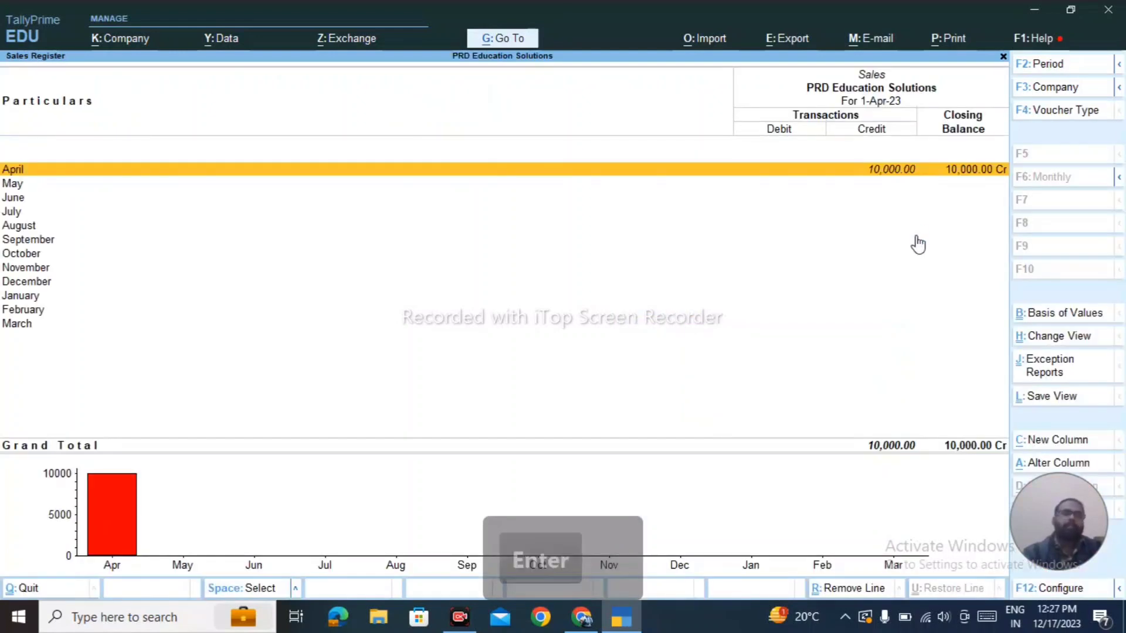
key(Return)
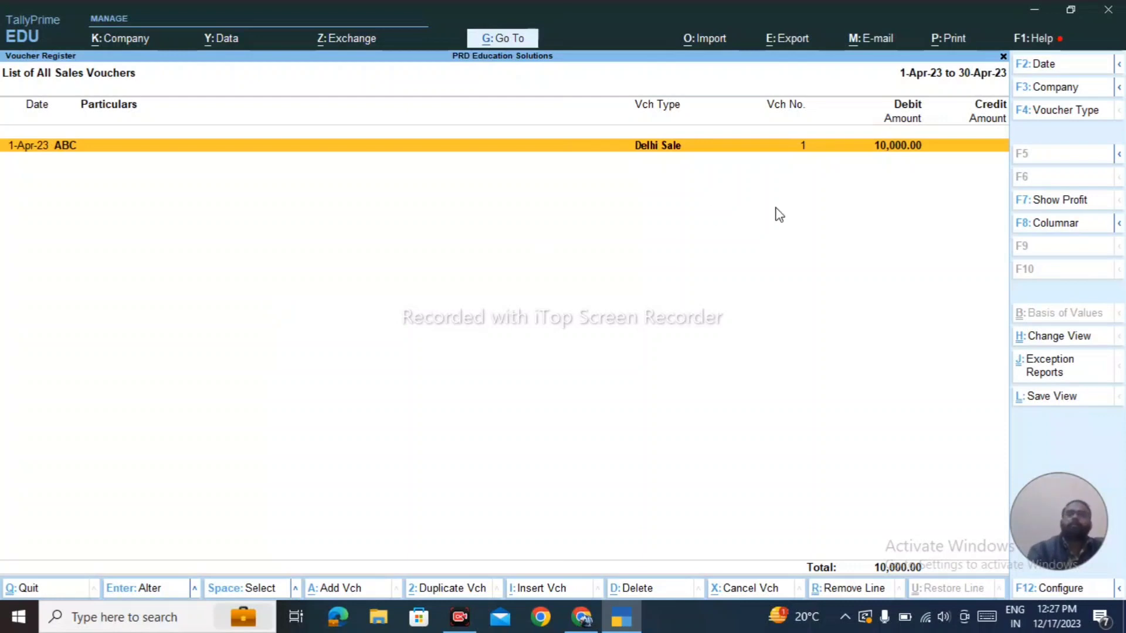
Step: View the voucher types offered for filtering the register without changing the selection, and go back to Account Books
click(1065, 113)
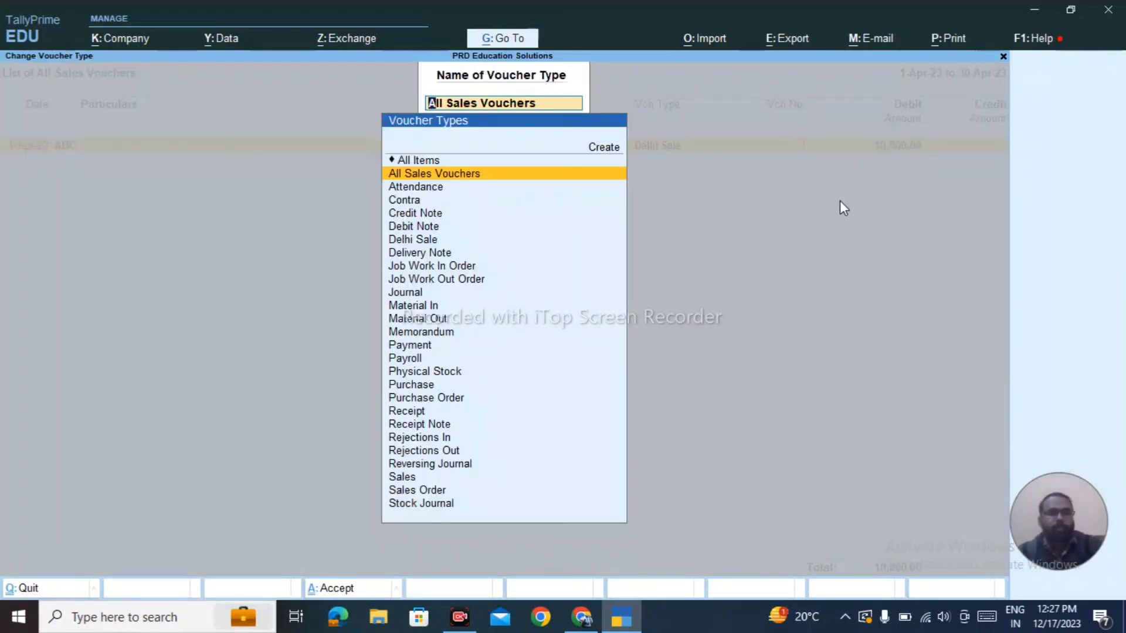
key(Escape)
key(Escape)
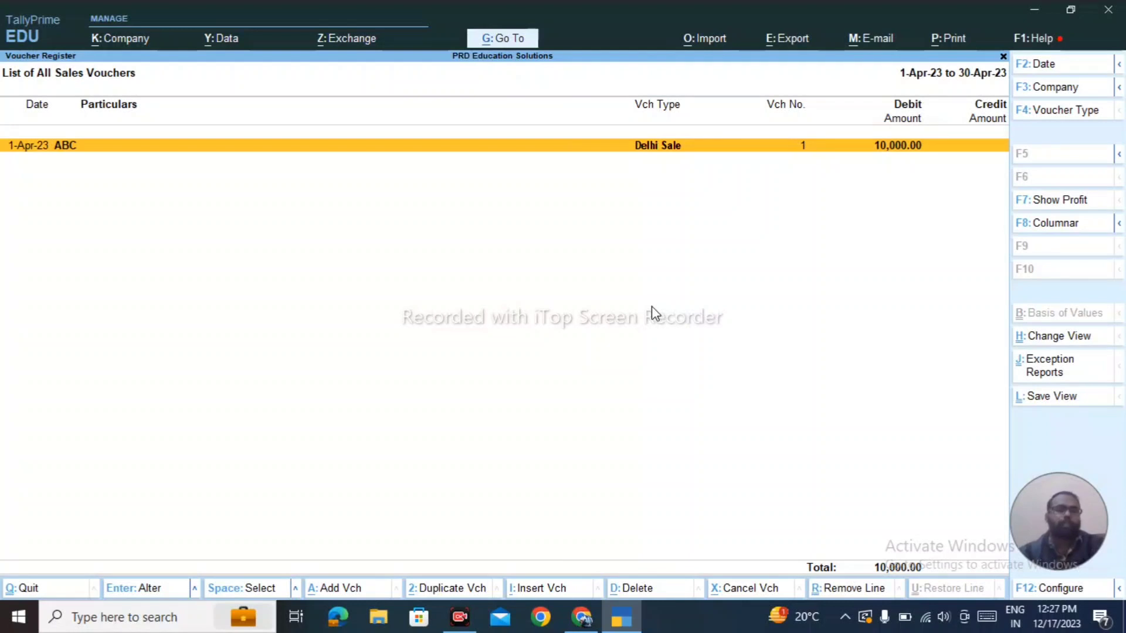
key(Escape)
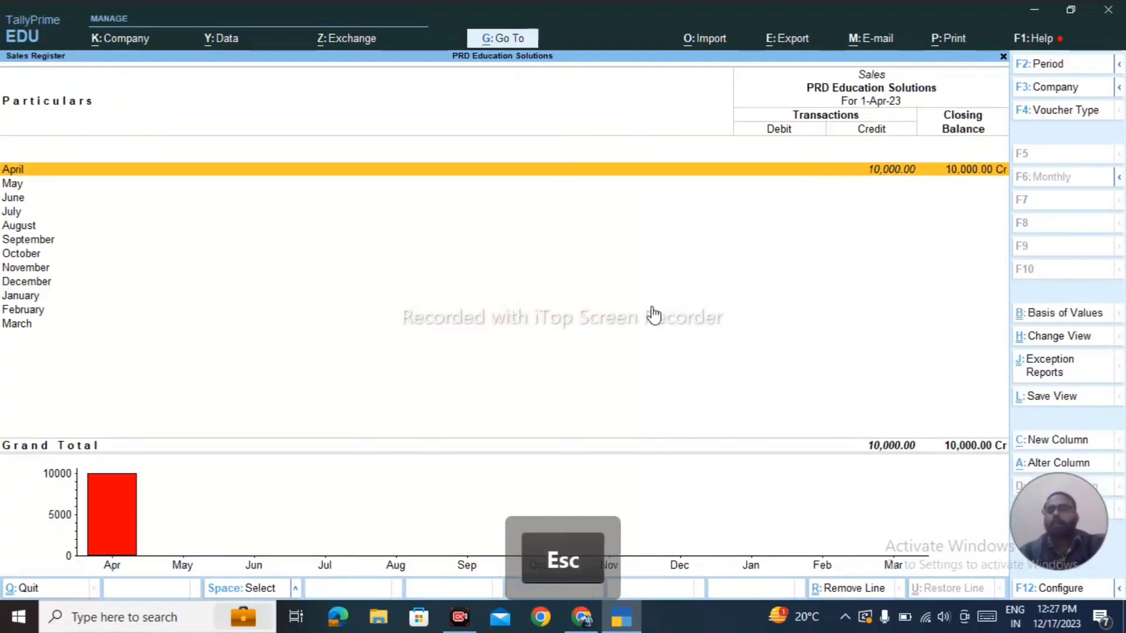
key(Escape)
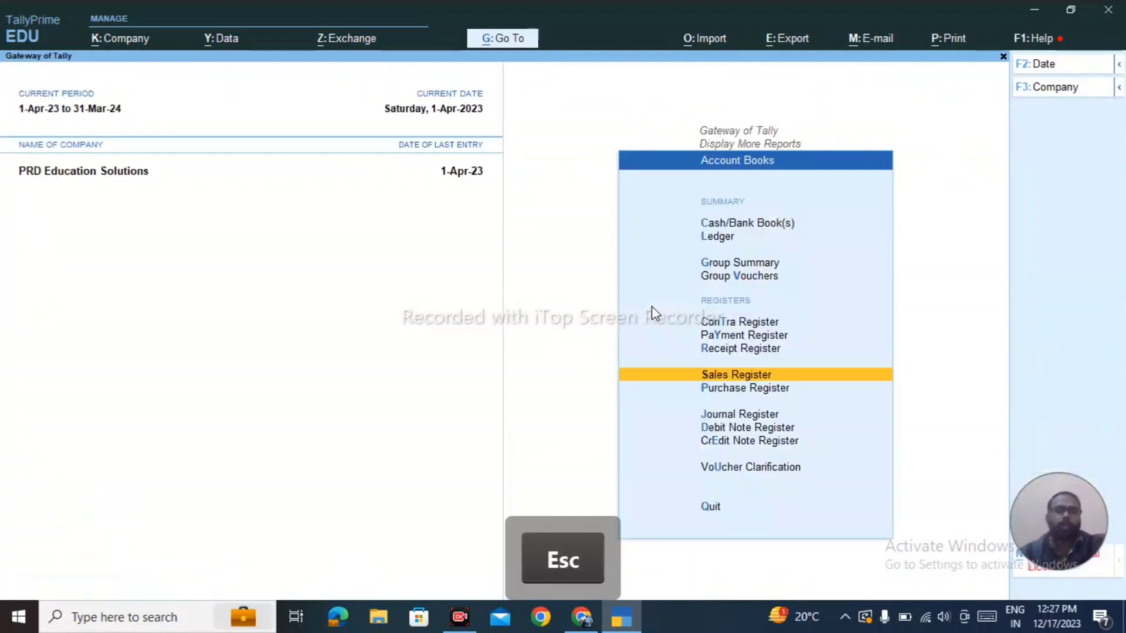
Step: View the Voucher Clarification report from Account Books, and return to the Gateway of Tally
key(Down)
key(Down)
key(Down)
key(Down)
key(Down)
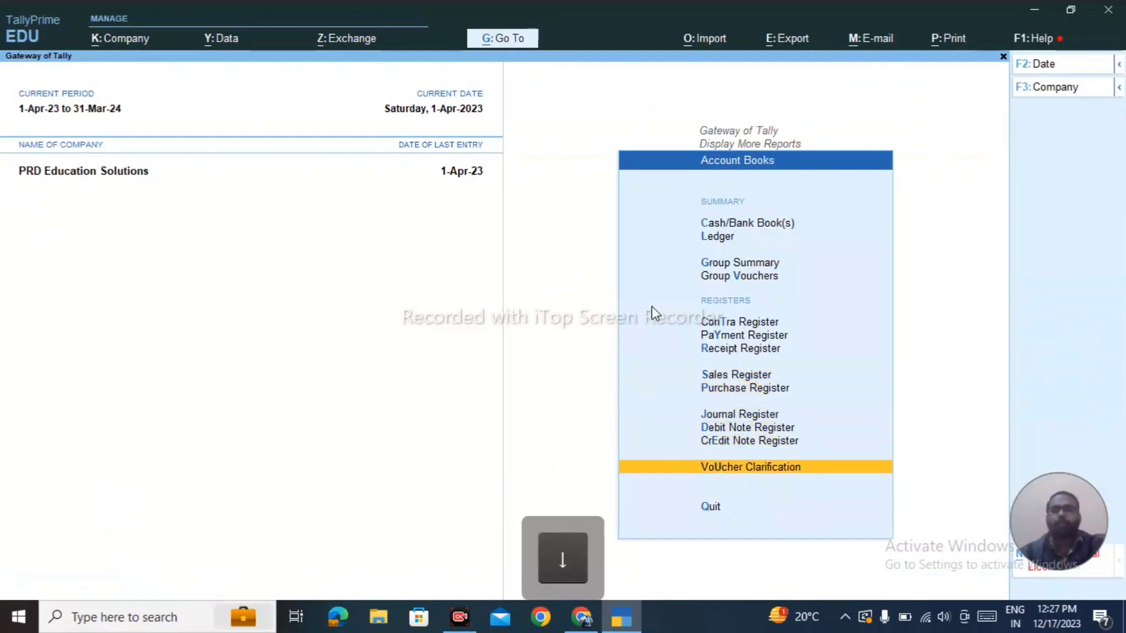
key(Return)
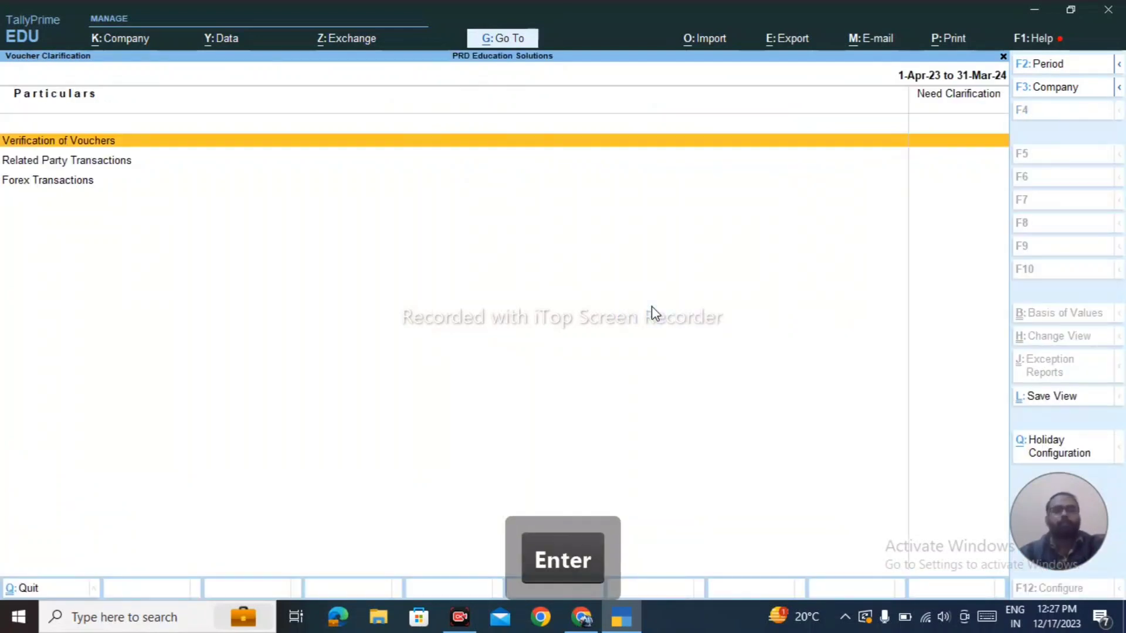
key(Escape)
key(Return)
key(Escape)
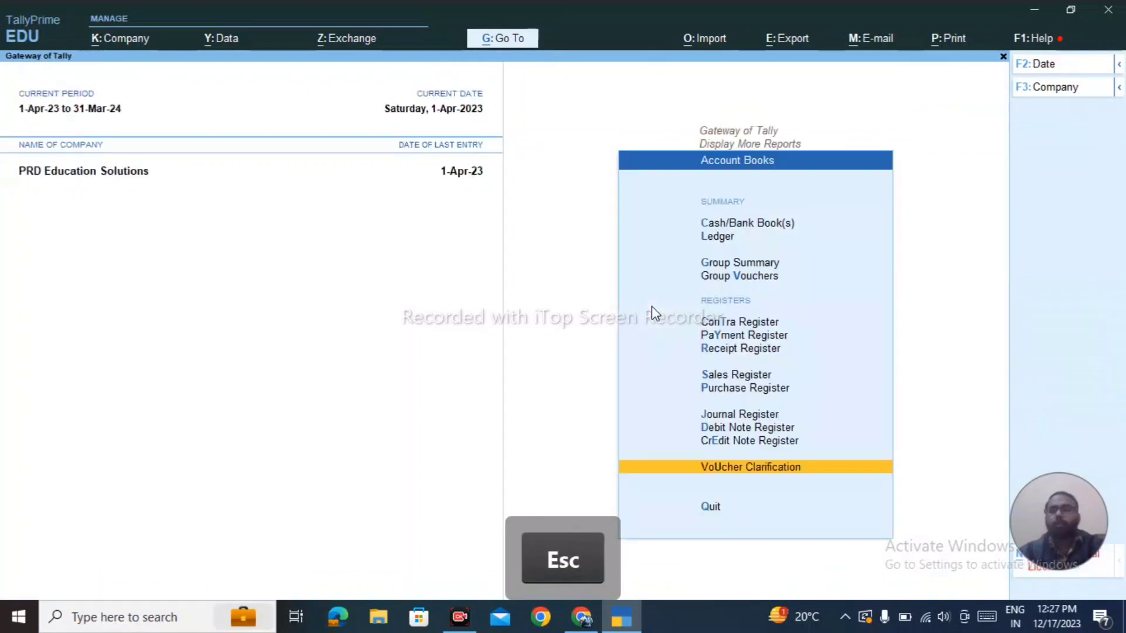
key(Escape)
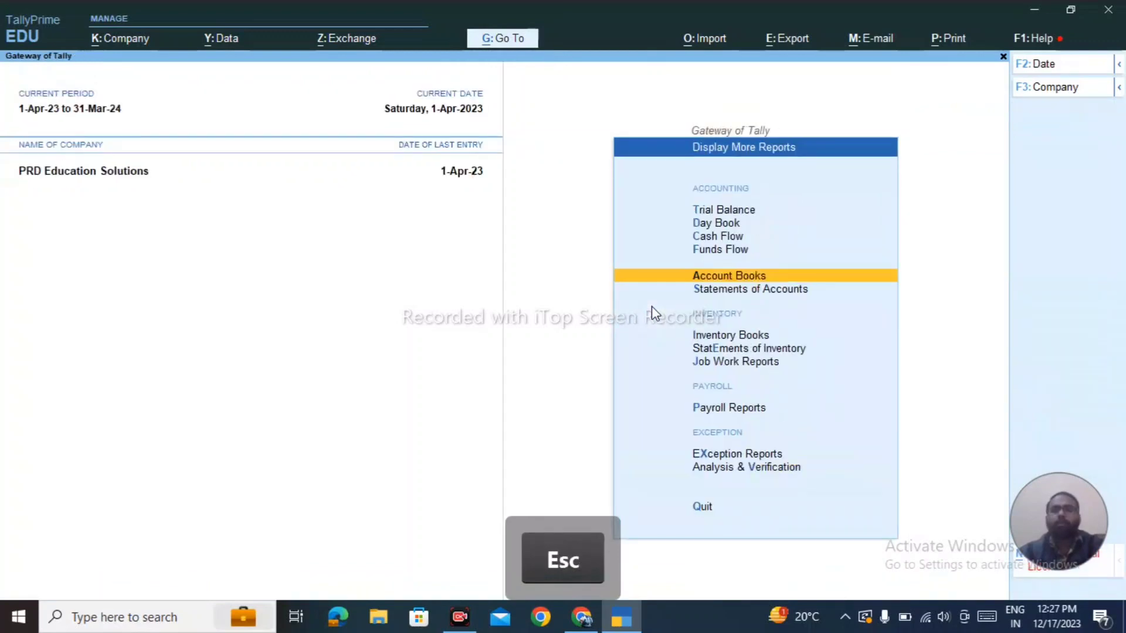
key(Escape)
key(Escape)
key(Escape)
key(Down)
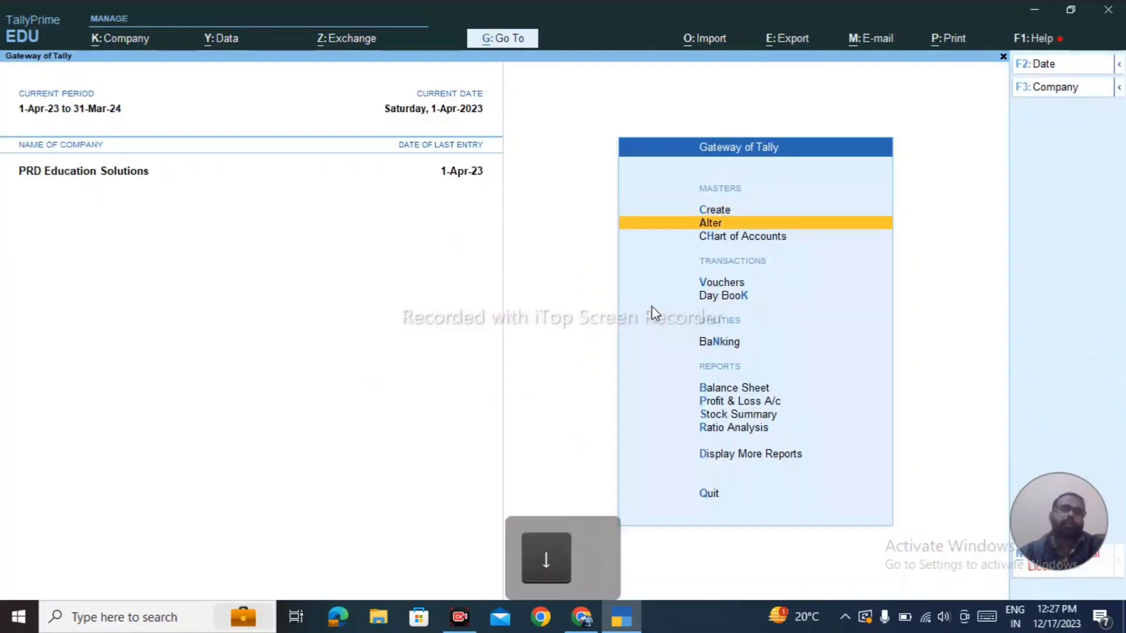
key(Down)
key(Down)
key(Return)
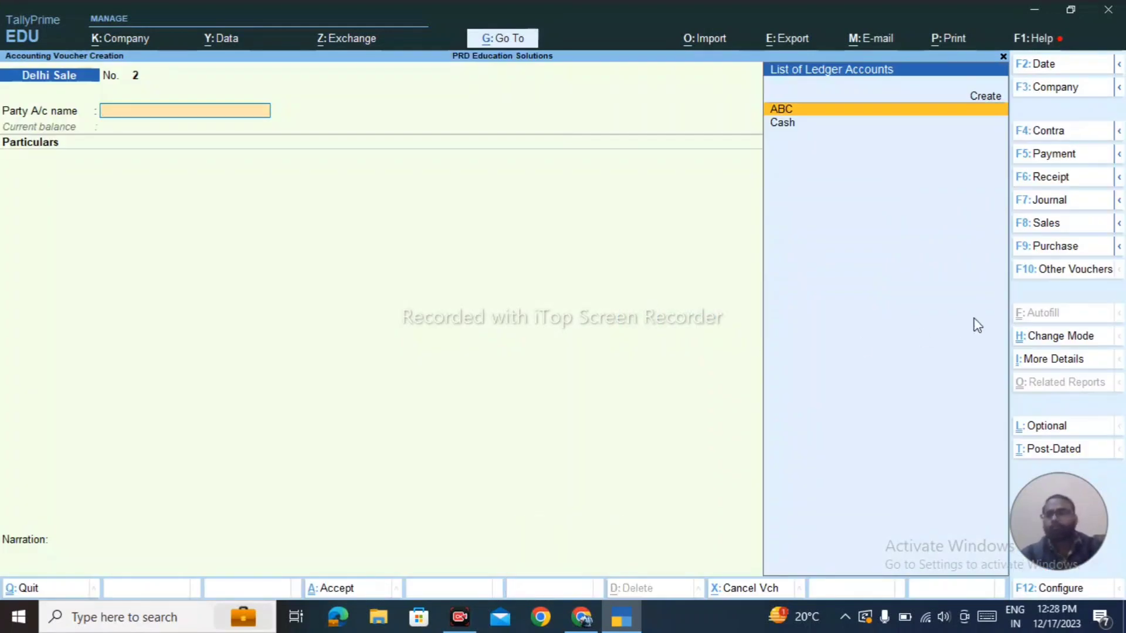
key(Escape)
key(Escape)
Step: Start a new voucher type master and name it B2B Sale -Delhi, leaving the alias blank
key(Up)
key(Up)
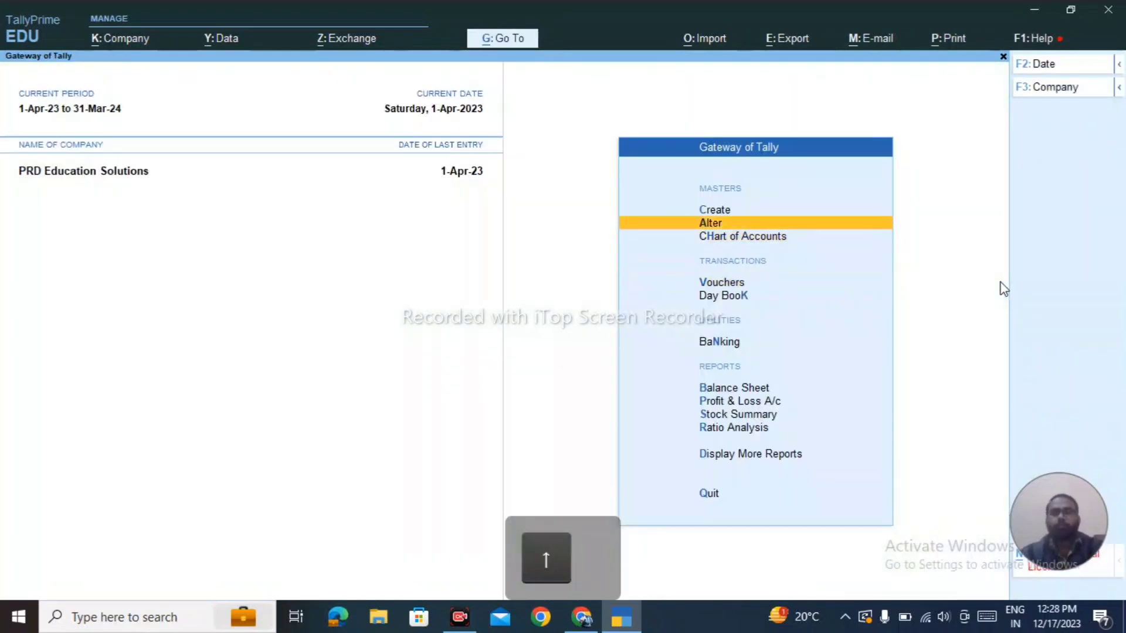
key(Up)
key(Return)
key(Down)
key(Down)
key(Down)
key(Return)
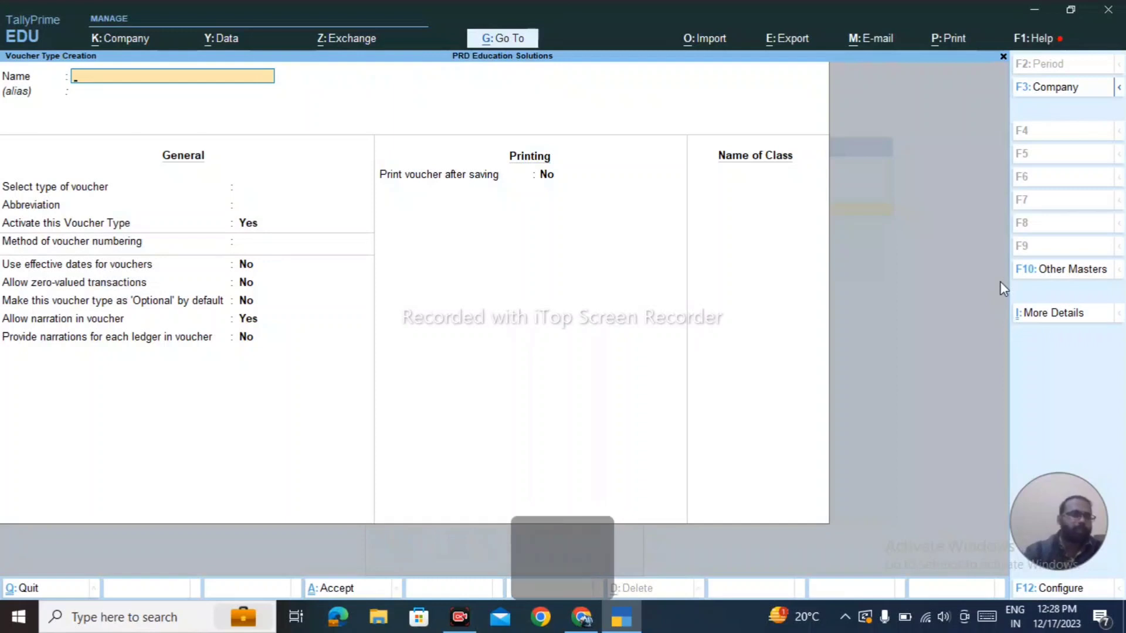
text(B2)
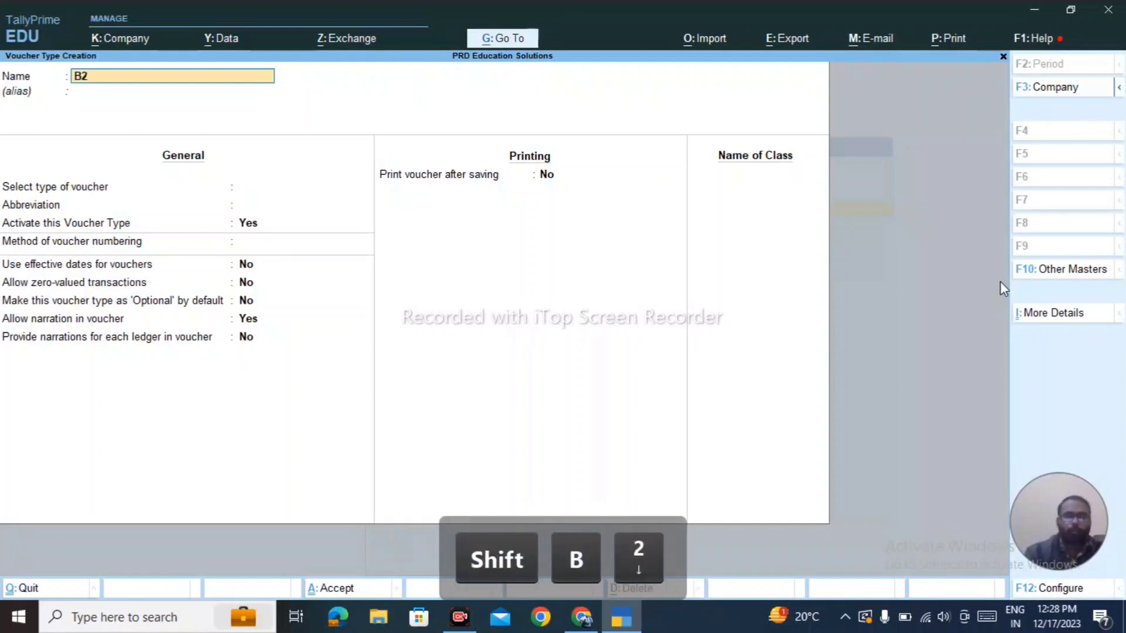
text(B Sale -)
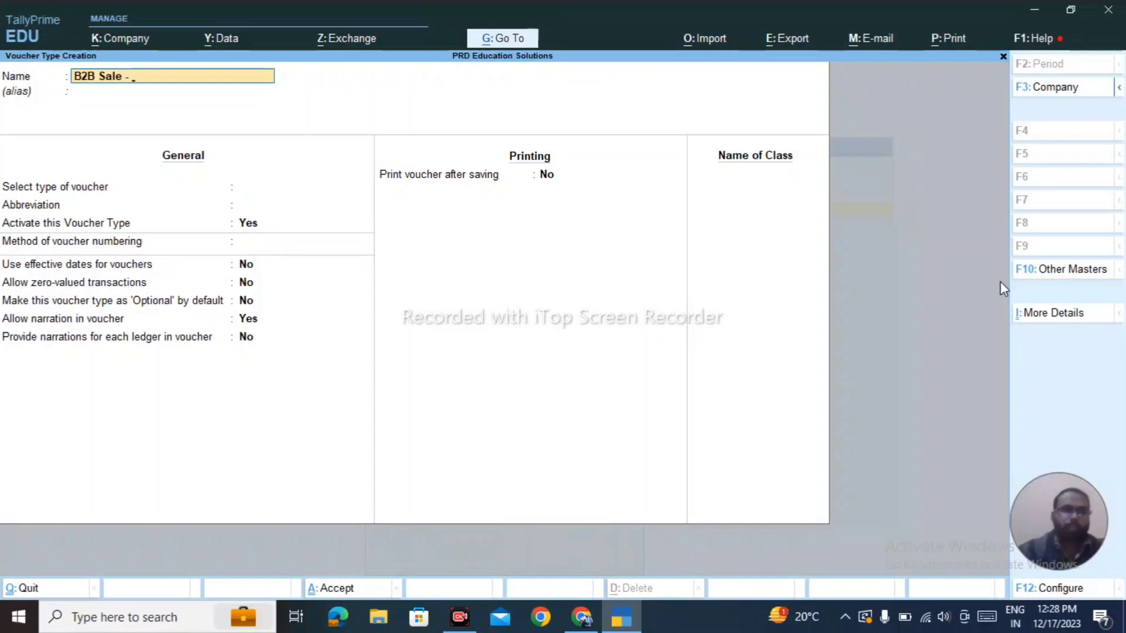
key(BackSpace)
key(BackSpace)
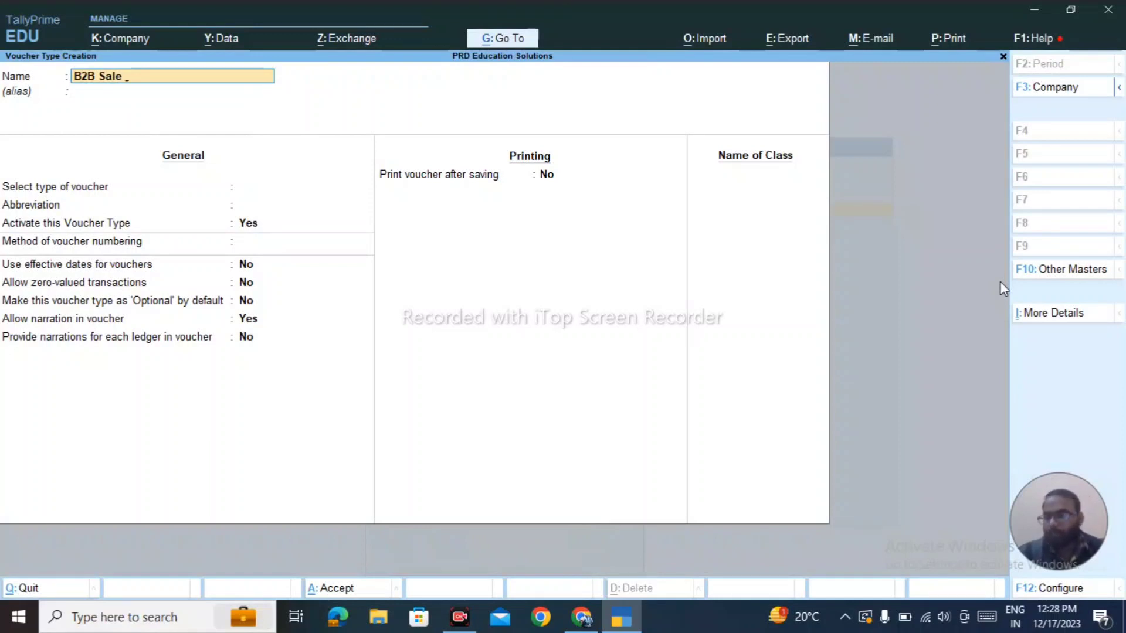
text(-Delhi)
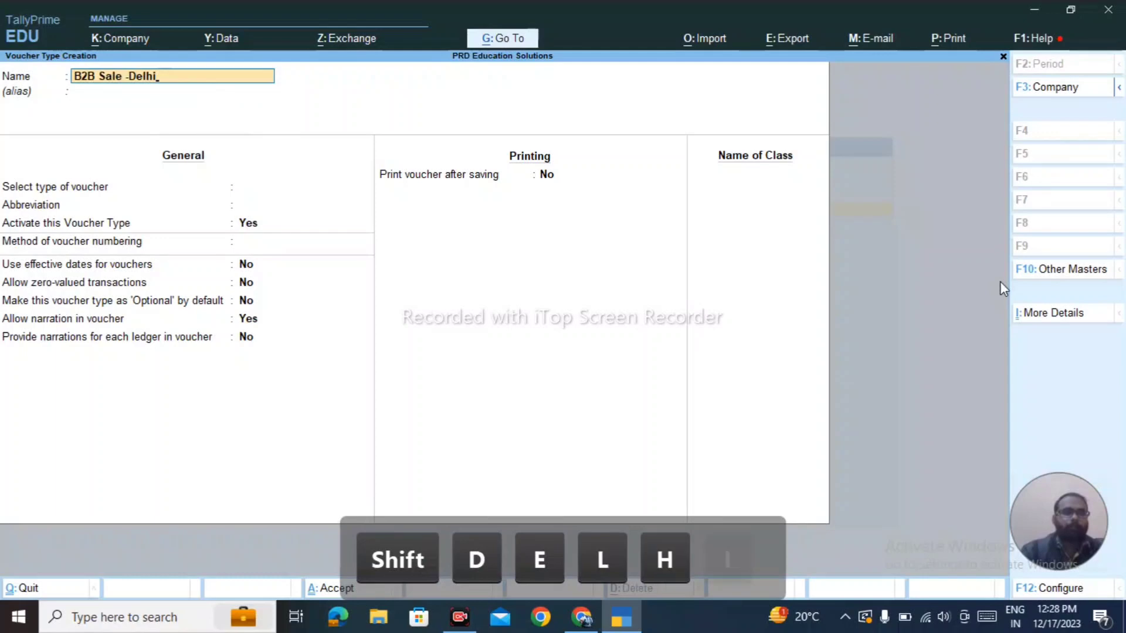
key(Return)
key(Return)
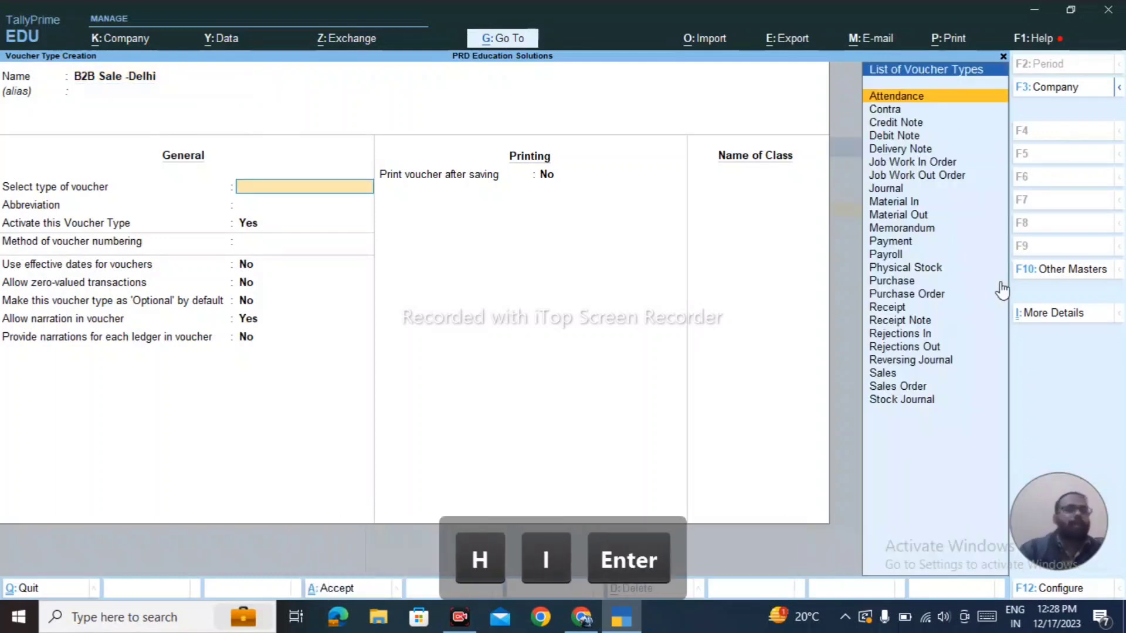
Step: Choose Sales as the base type of the B2B Sale -Delhi voucher type and keep the abbreviation Sale
key(Down)
key(Down)
key(Down)
key(Down)
key(Down)
key(Down)
key(Down)
key(Down)
key(Down)
key(Down)
key(Down)
key(Down)
key(Down)
key(Down)
key(Down)
key(Down)
key(Down)
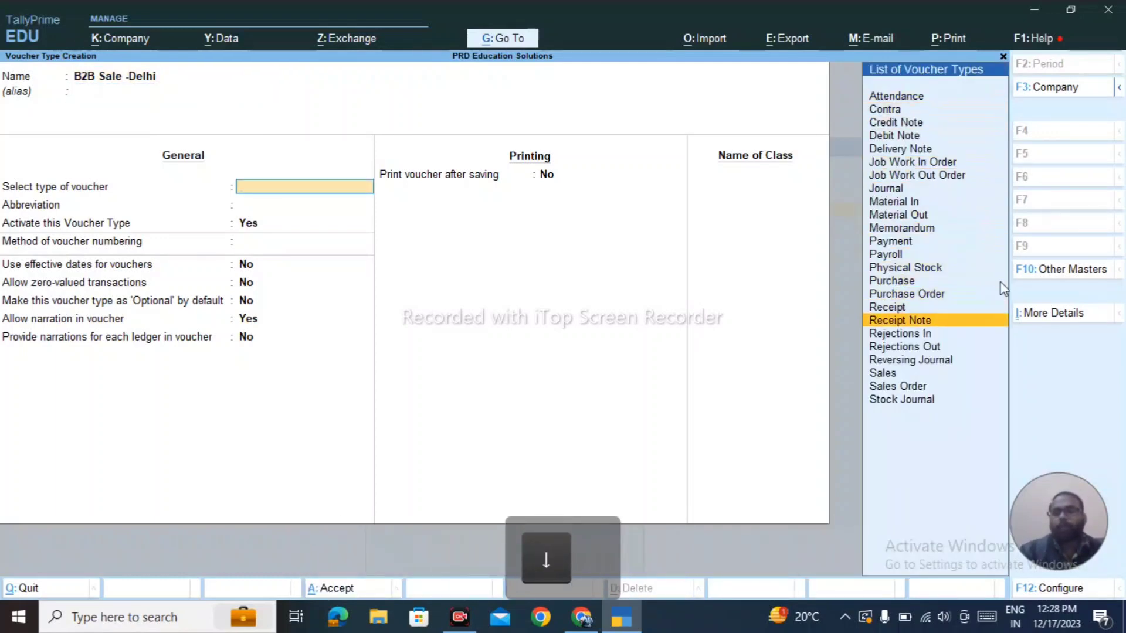
key(Up)
key(Up)
key(Up)
key(Up)
key(Up)
key(Up)
key(Up)
key(Down)
key(Down)
key(Down)
key(Down)
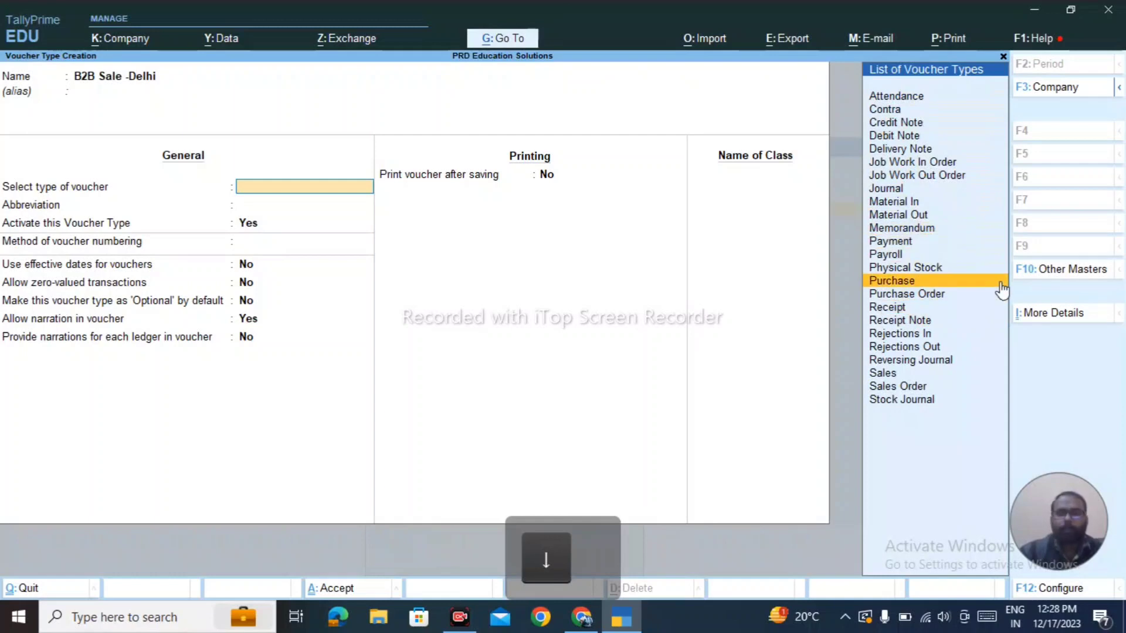
key(Down)
key(Down)
key(Down)
key(Down)
key(Down)
key(Down)
key(Down)
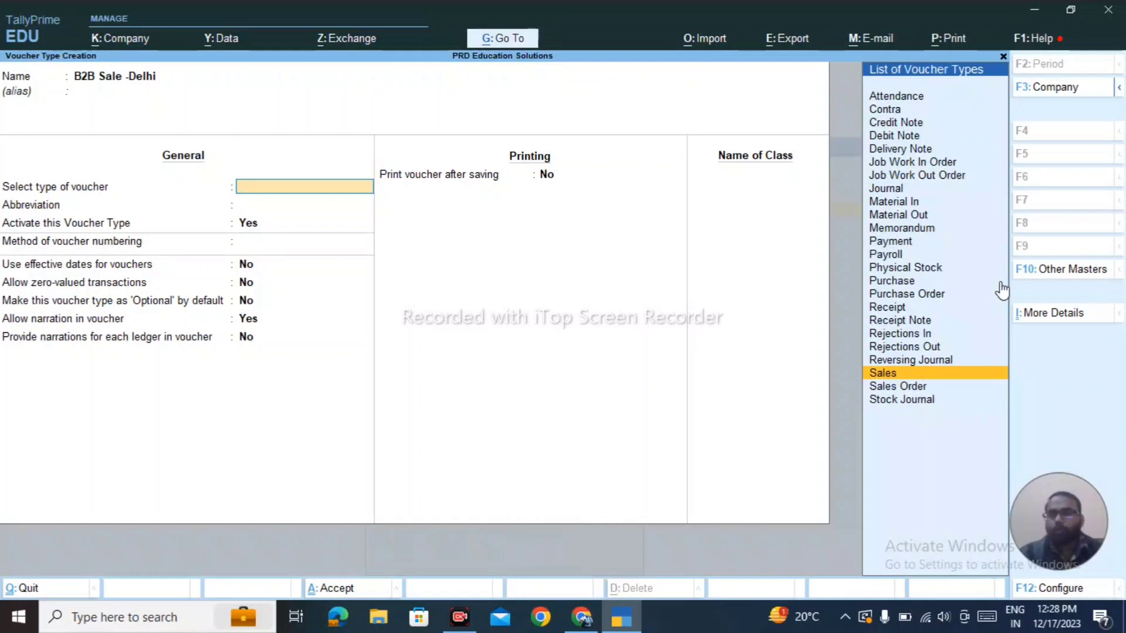
key(Return)
key(BackSpace)
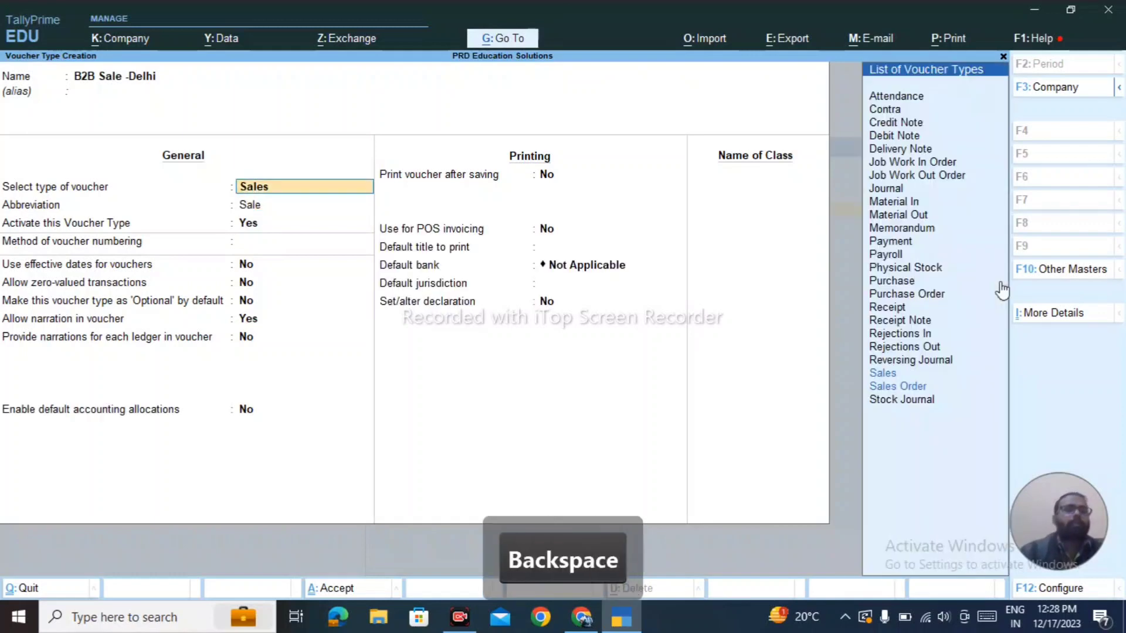
key(Down)
key(Down)
key(Down)
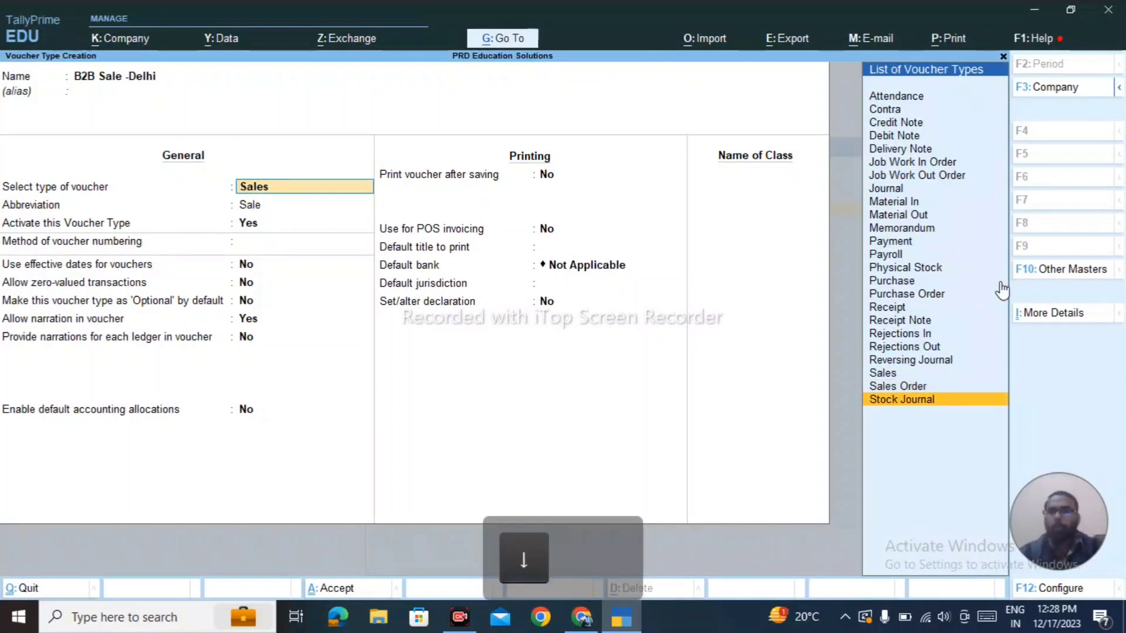
key(Up)
key(Up)
key(Return)
key(Return)
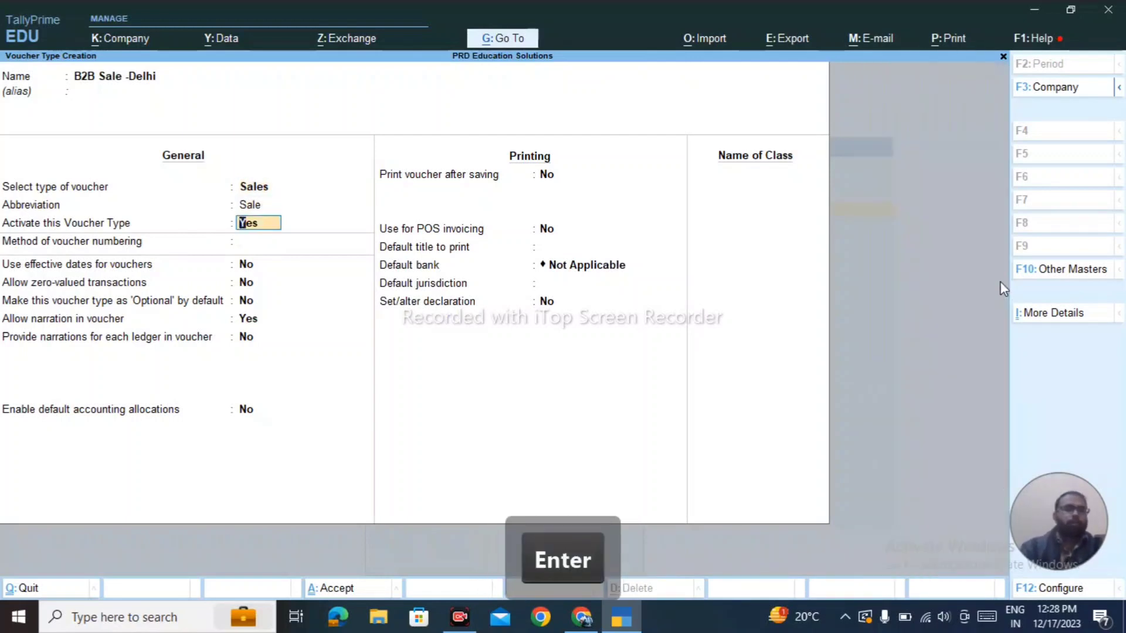
Step: Keep the voucher type activated with Automatic numbering and leave the remaining general options at their defaults
key(Return)
key(Return)
key(Return)
key(Return)
key(Return)
key(Return)
key(Return)
key(Return)
key(Return)
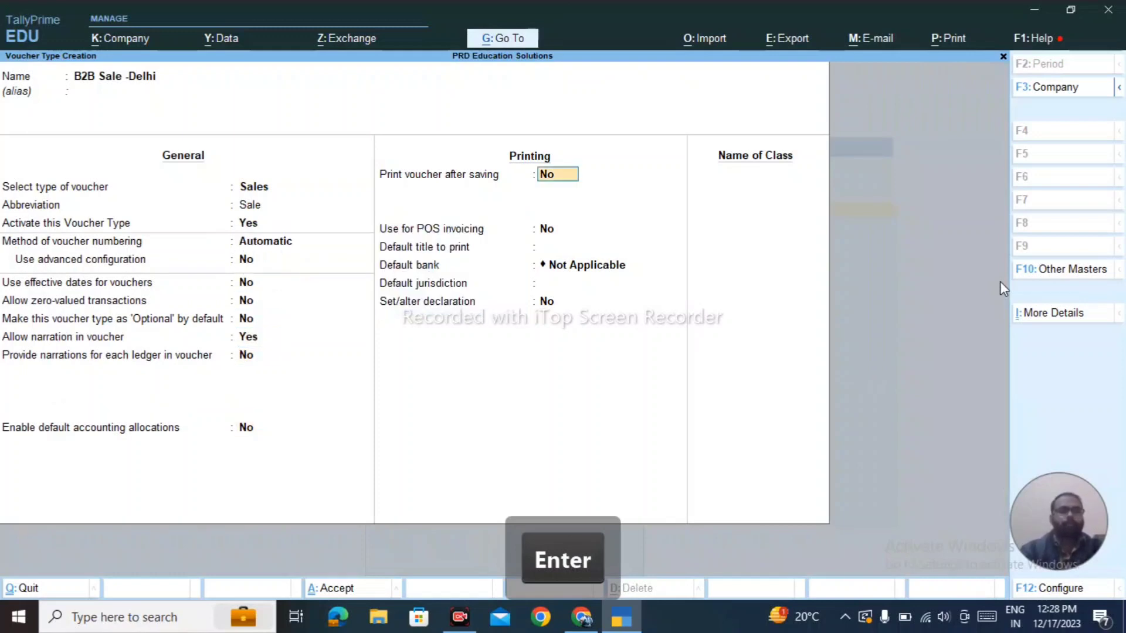
Step: Keep the default printing options and no class for the voucher type, save it, and return to the Gateway of Tally
key(Return)
key(Return)
key(Return)
key(Return)
key(Return)
key(Return)
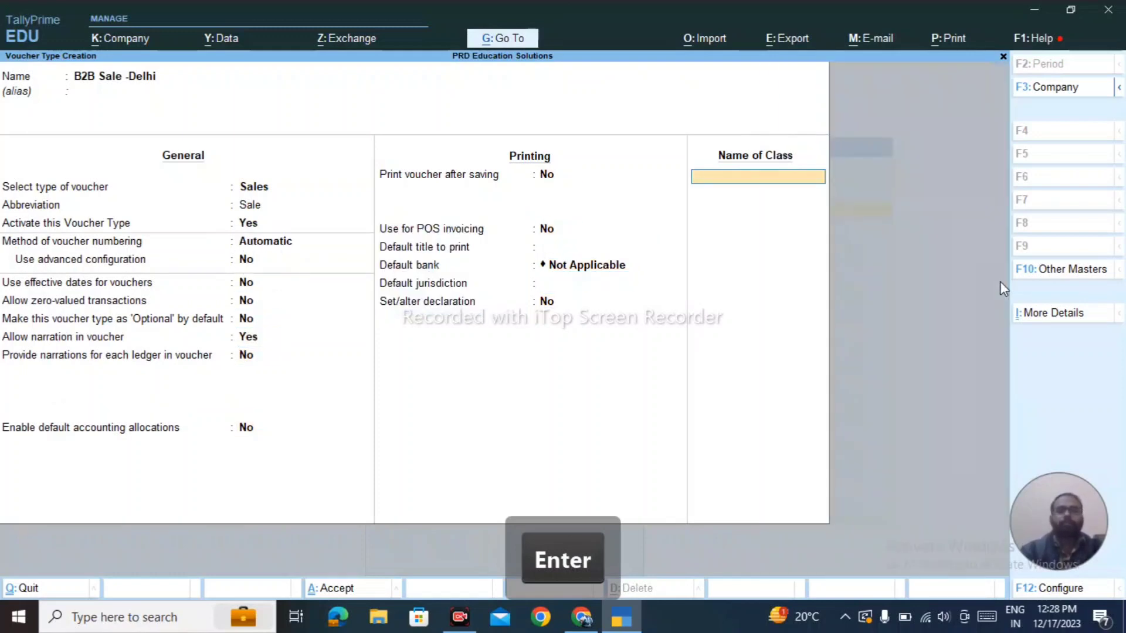
key(Return)
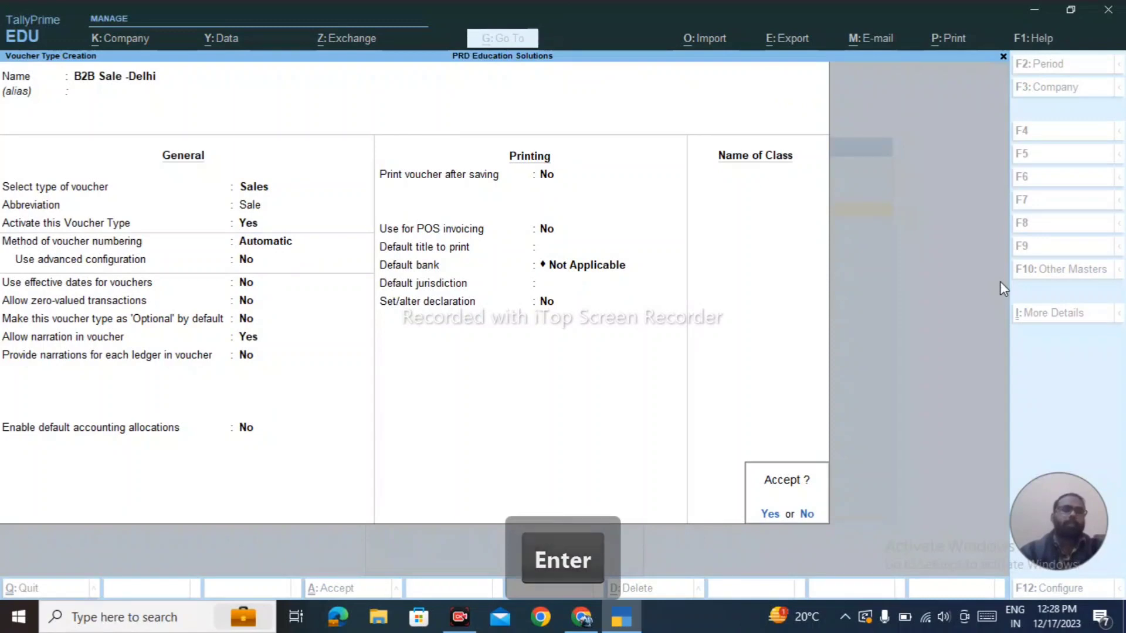
key(Return)
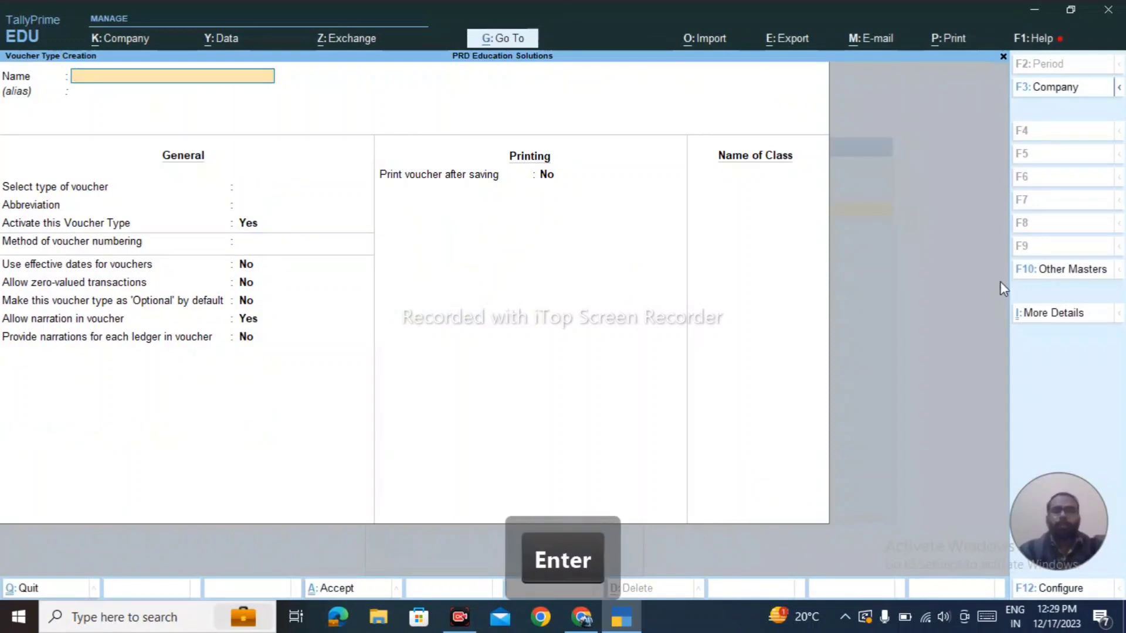
key(Escape)
key(Escape)
key(Escape)
key(Escape)
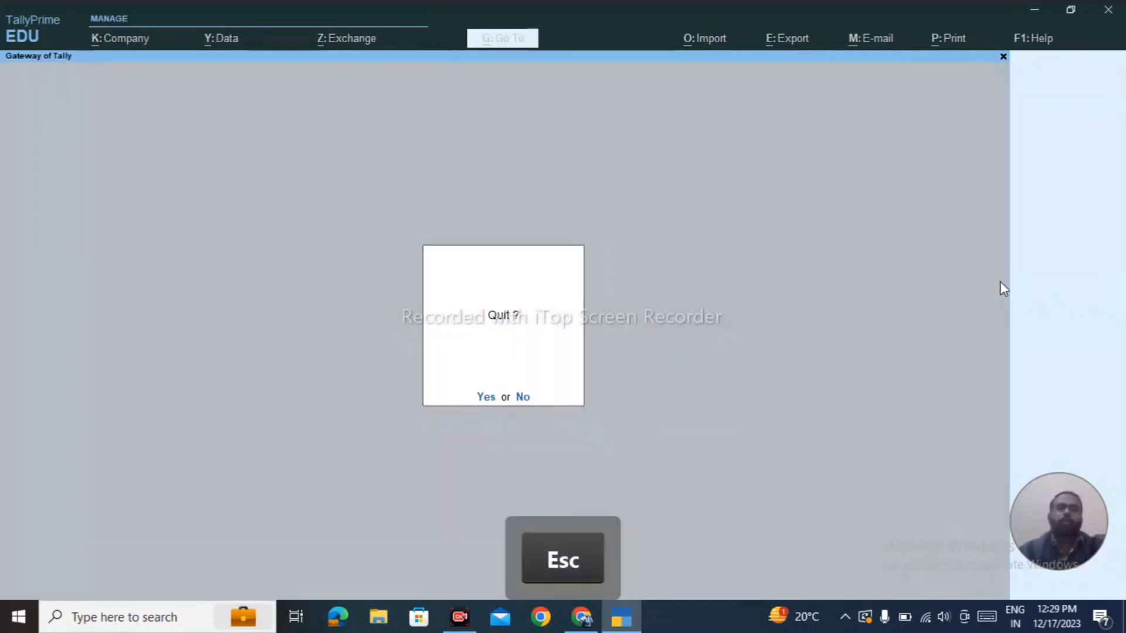
key(Escape)
Step: Open voucher entry and change the voucher type to B2B Sale -Delhi
key(Down)
key(Down)
key(Down)
key(Return)
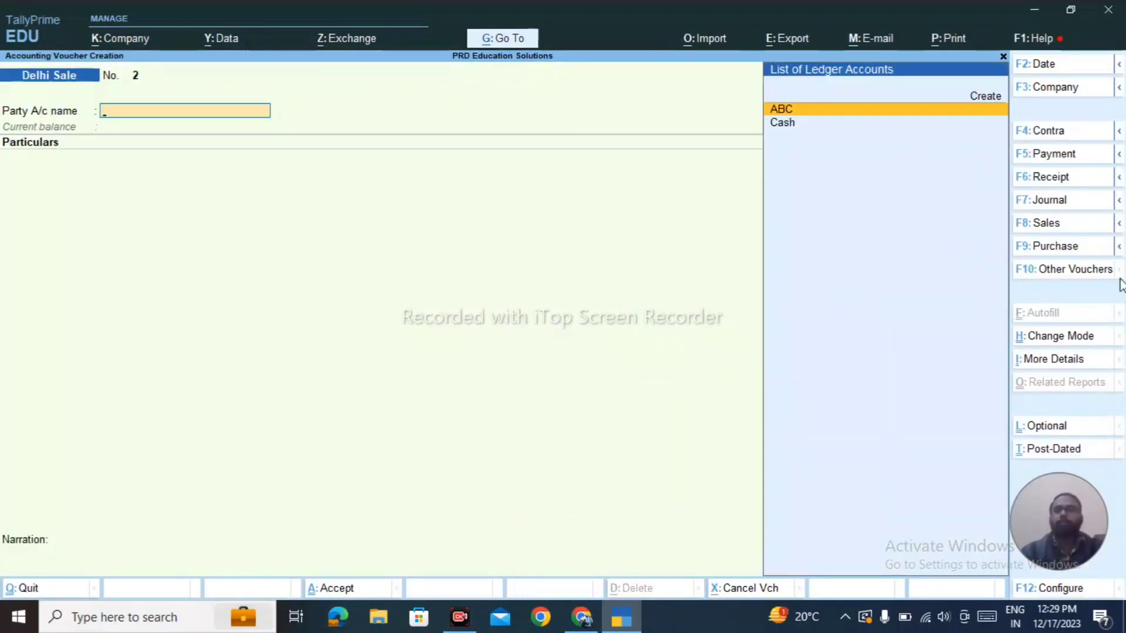
click(1044, 270)
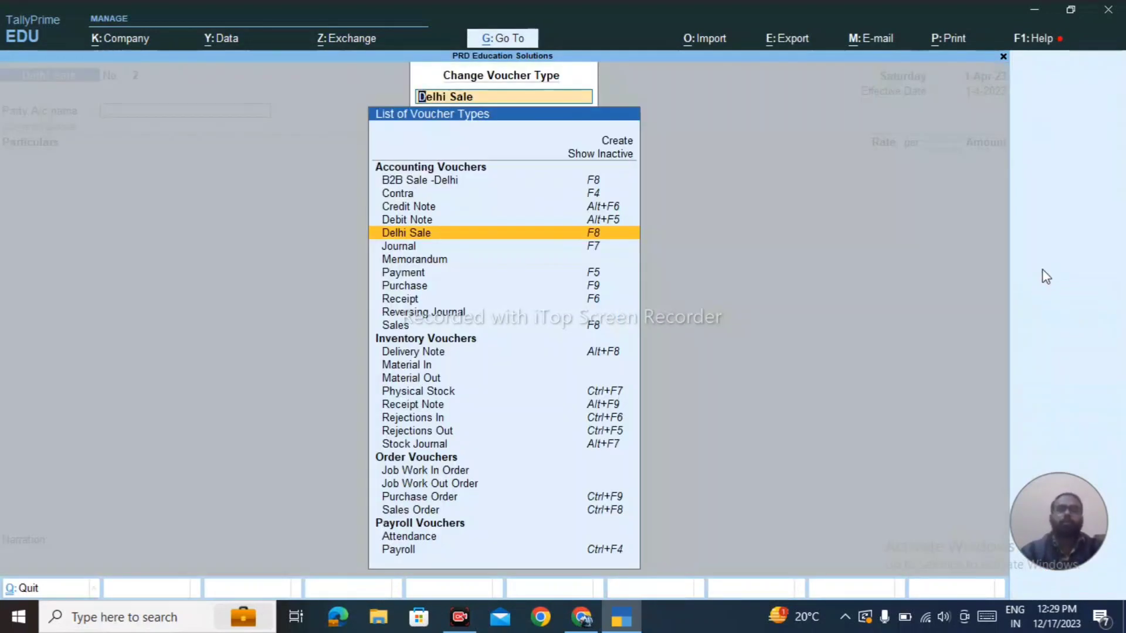
key(Up)
key(Up)
key(Up)
key(Up)
key(Return)
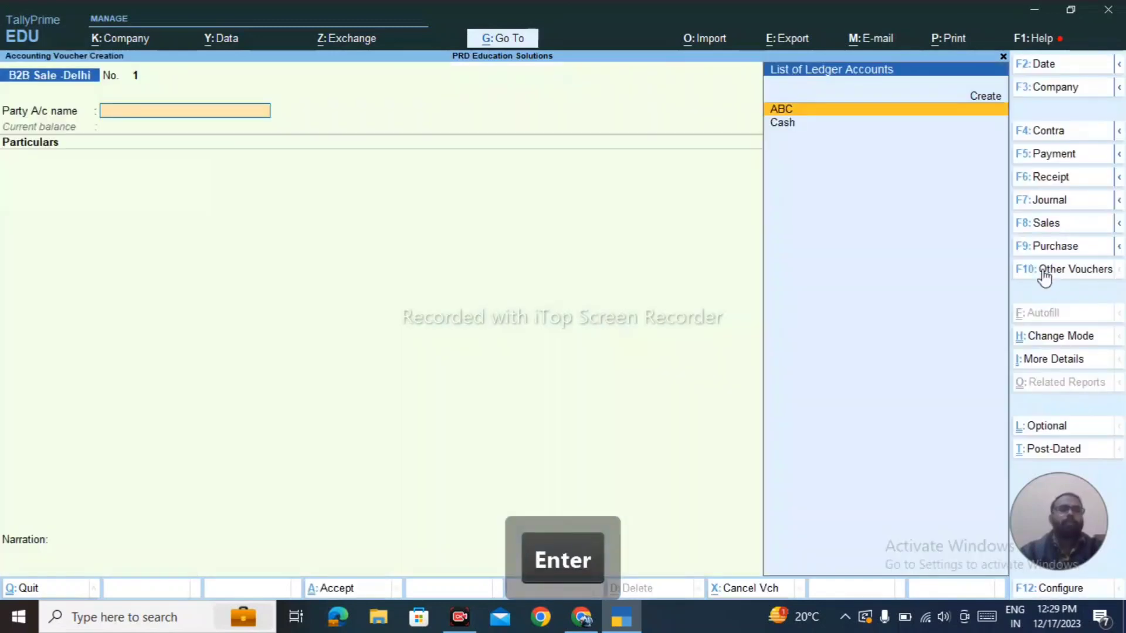
Step: Choose Cash as the voucher's party account, with delivery note Not Applicable and the other dispatch and party details at their defaults
key(Down)
key(Return)
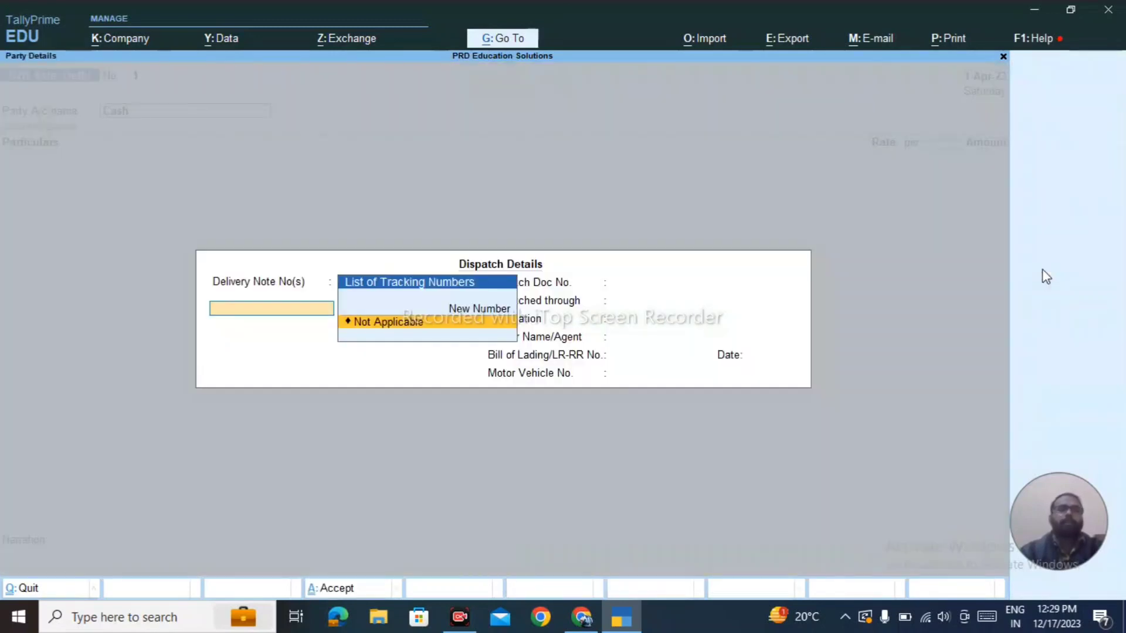
key(Return)
key(Return)
key(Return)
key(Return)
key(Return)
key(Return)
key(Return)
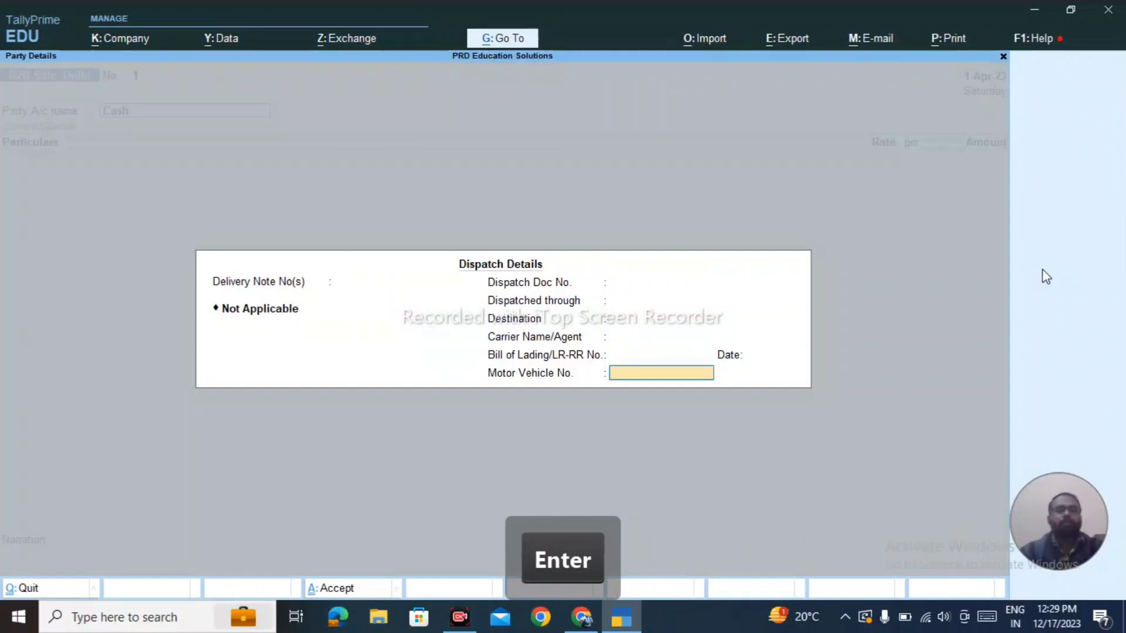
key(Return)
key(Return)
key(Return)
key(Return)
key(Return)
key(Return)
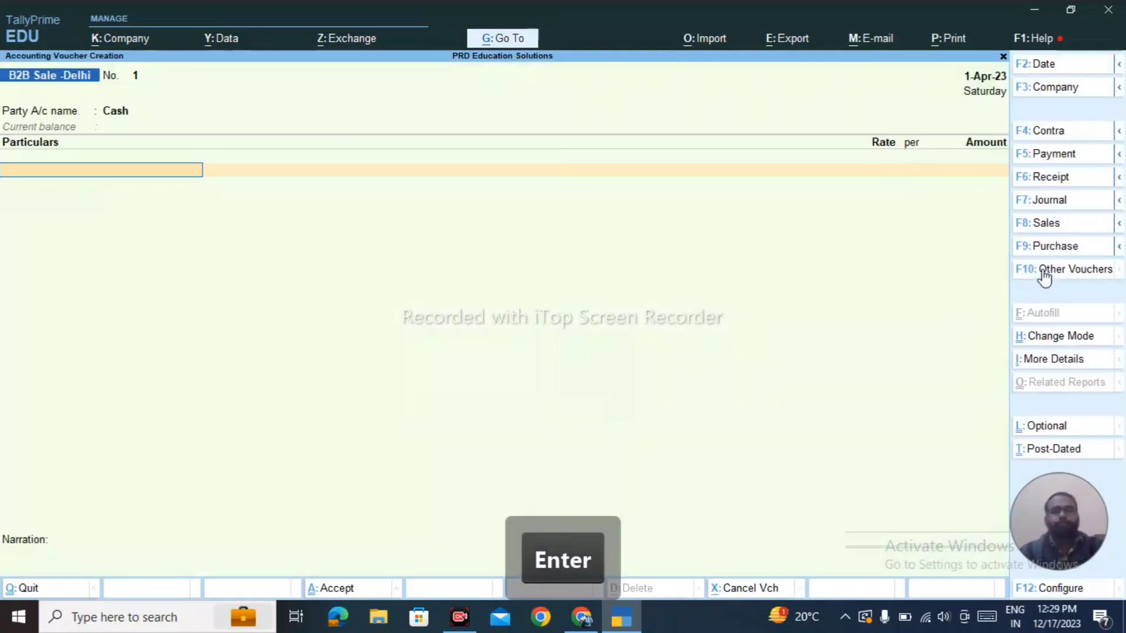
Step: Add Sales A/c to the voucher with an amount of 5000, leave the narration blank, and save the voucher
key(Return)
key(BackSpace)
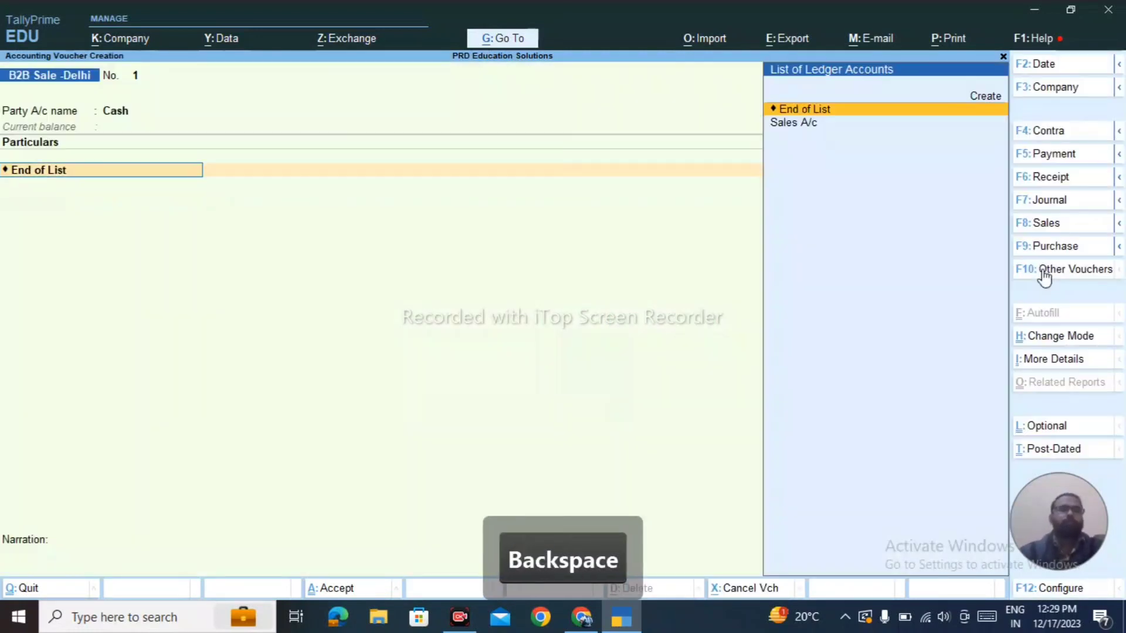
key(Down)
key(Return)
key(Return)
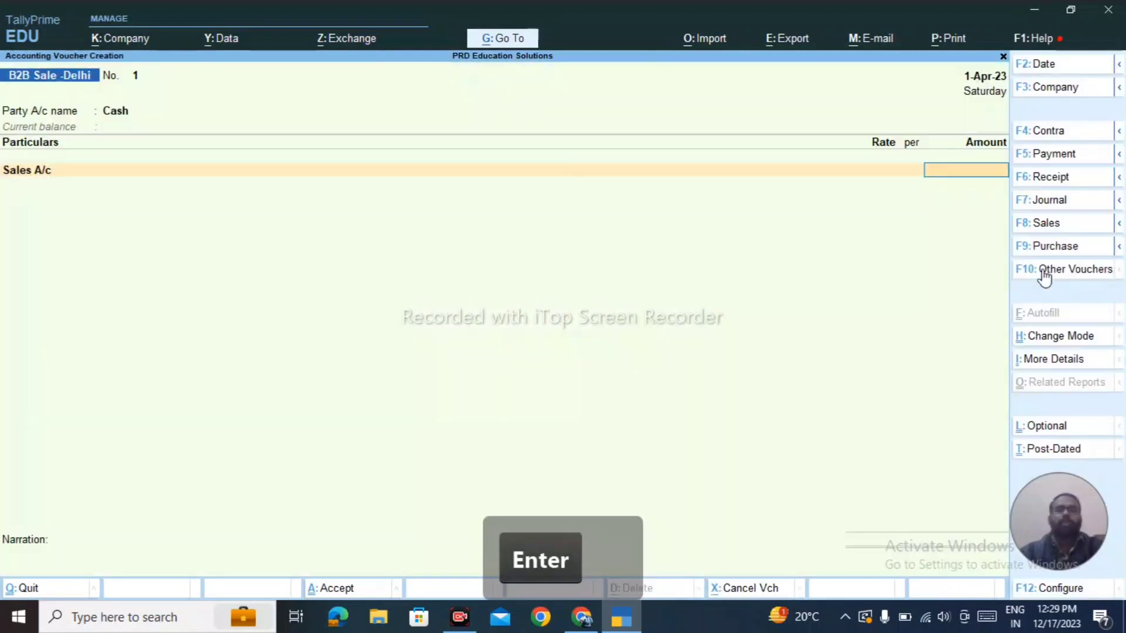
text(5000)
key(Return)
key(Return)
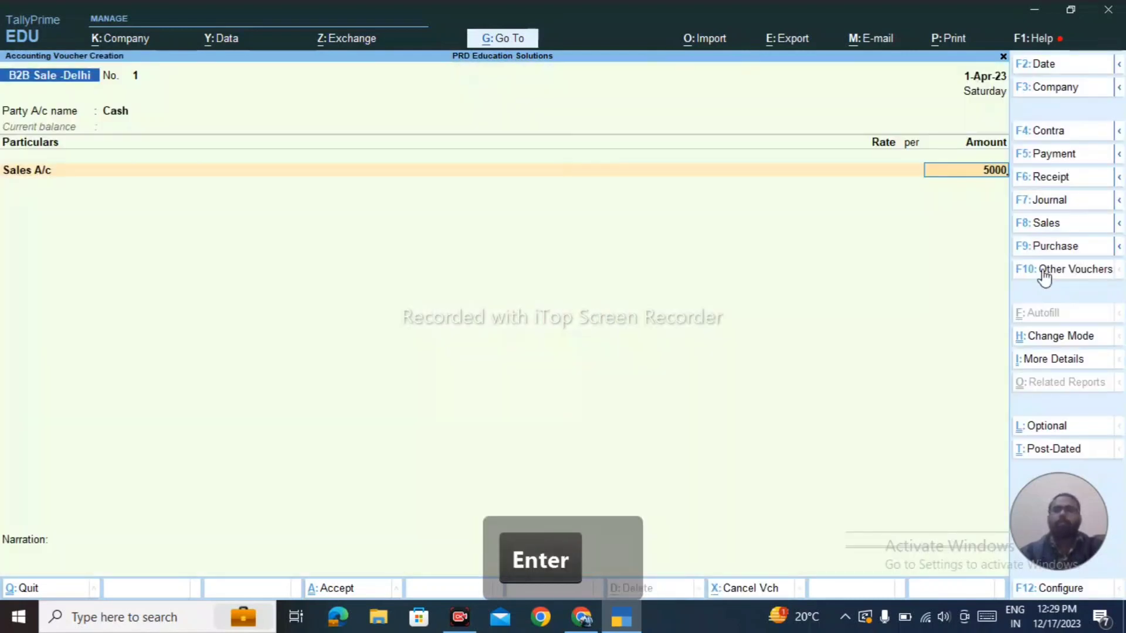
key(Return)
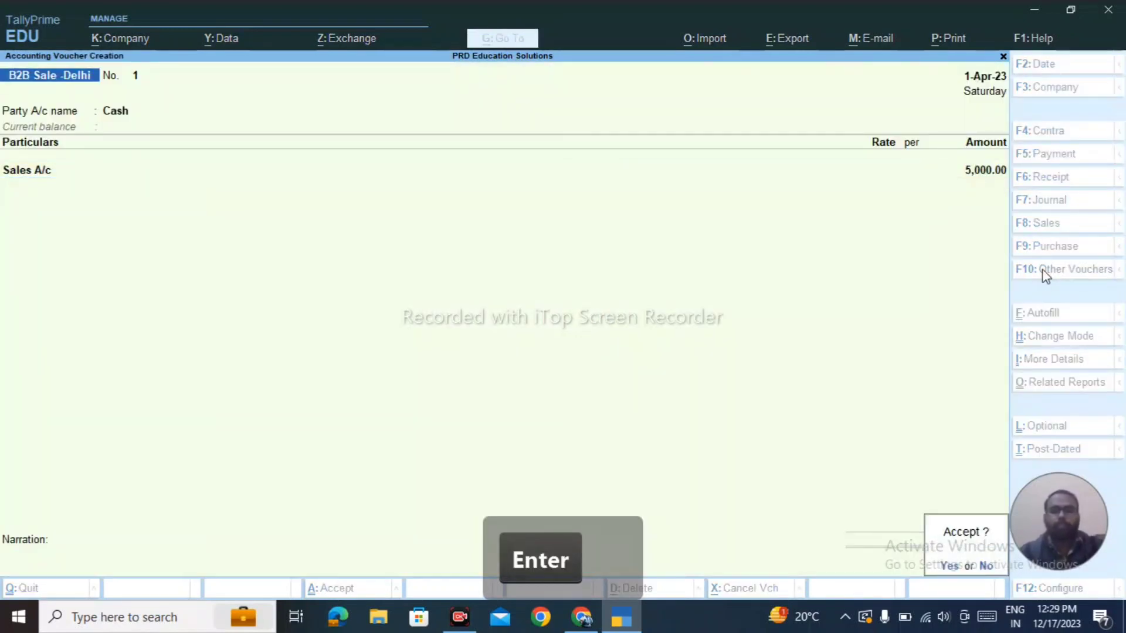
key(Return)
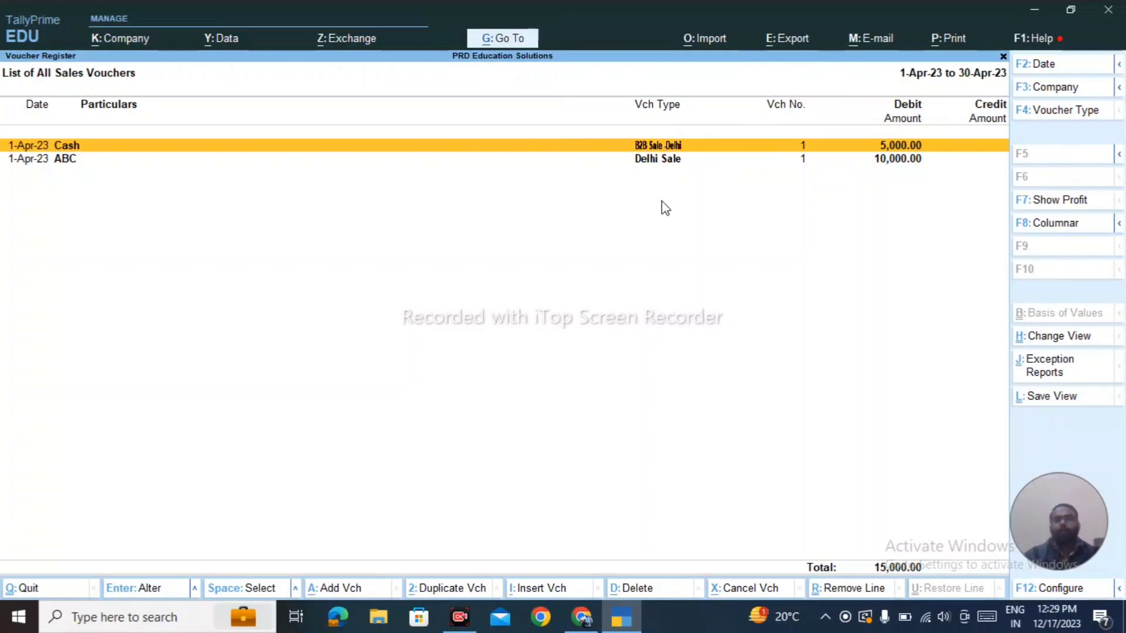
Step: Start a Journal voucher debiting ABC with 10000, and allocate the amount bill-wise as New Ref 1
key(F7)
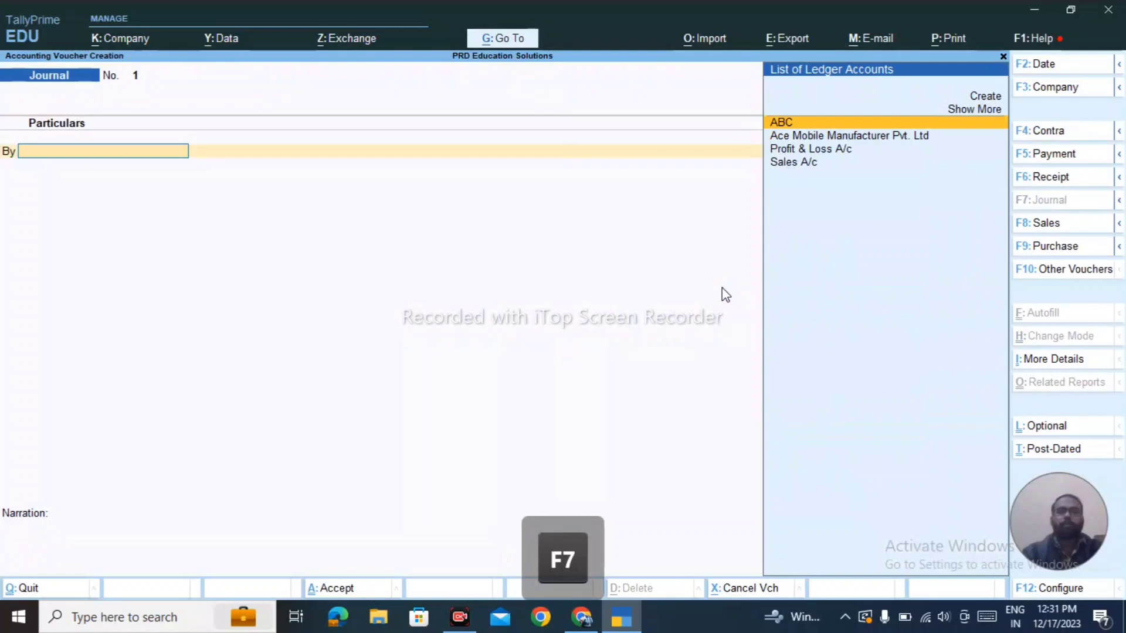
key(Return)
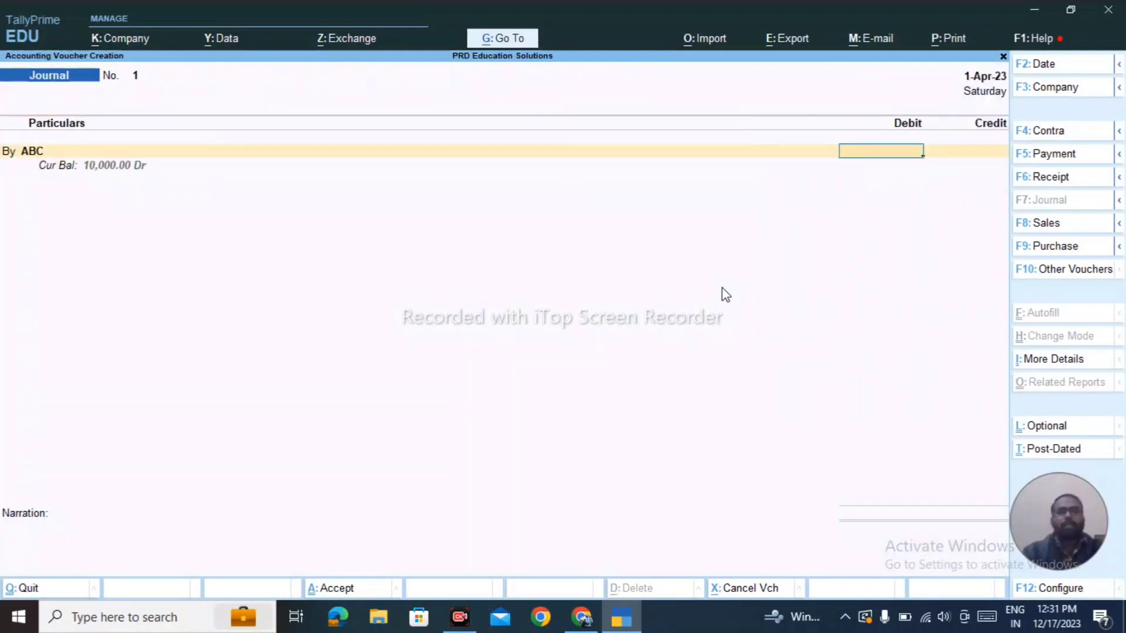
text(10000)
key(Return)
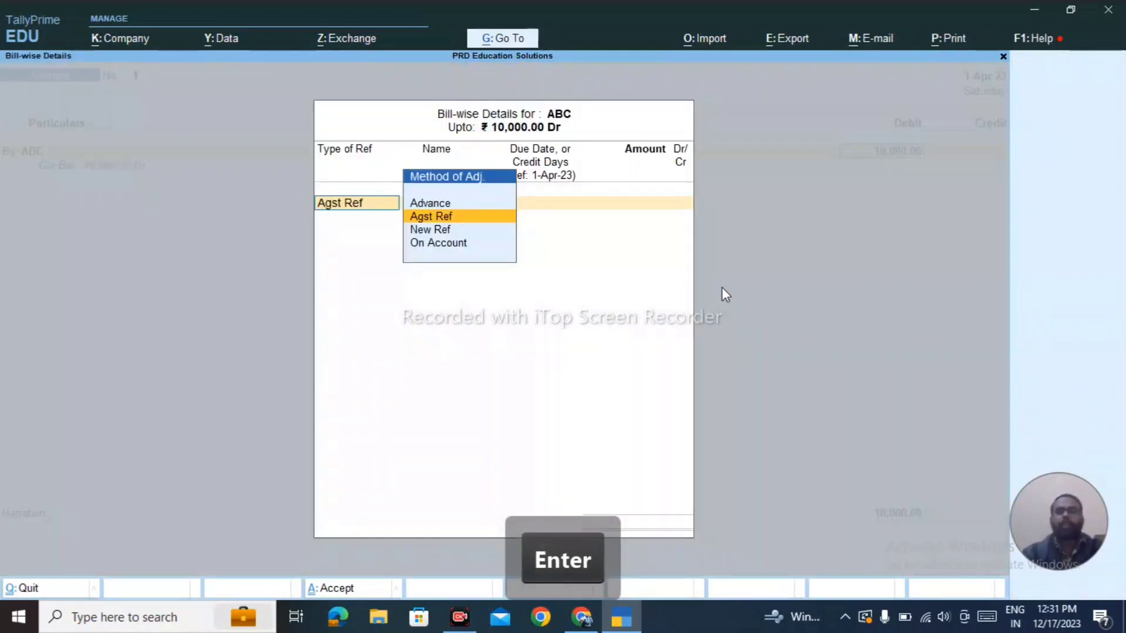
key(Down)
key(Return)
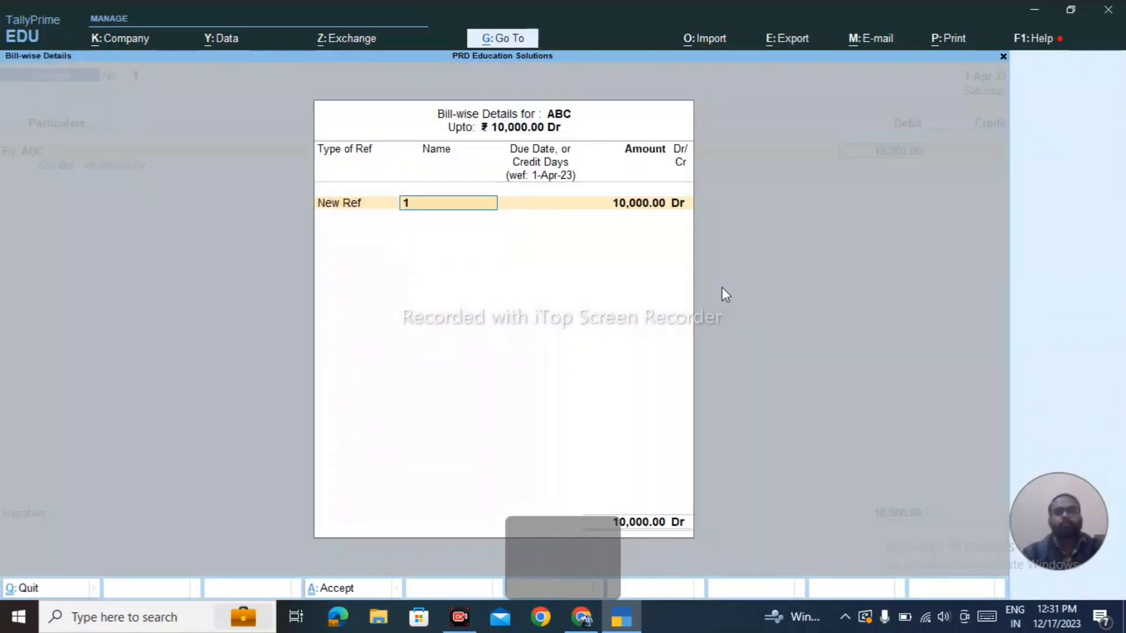
key(Return)
key(Return)
key(Return)
Step: Credit Sales A/c with 10,000.00, leave the narration blank, save the journal voucher, and return to the Gateway of Tally
key(Down)
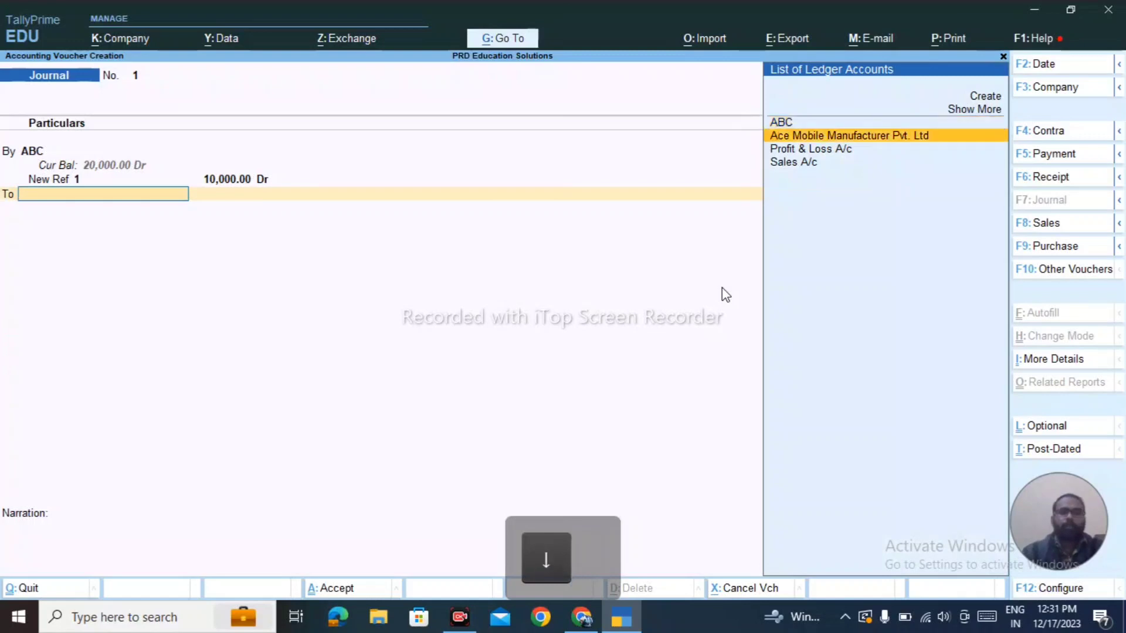
key(Down)
key(Down)
key(Return)
key(Return)
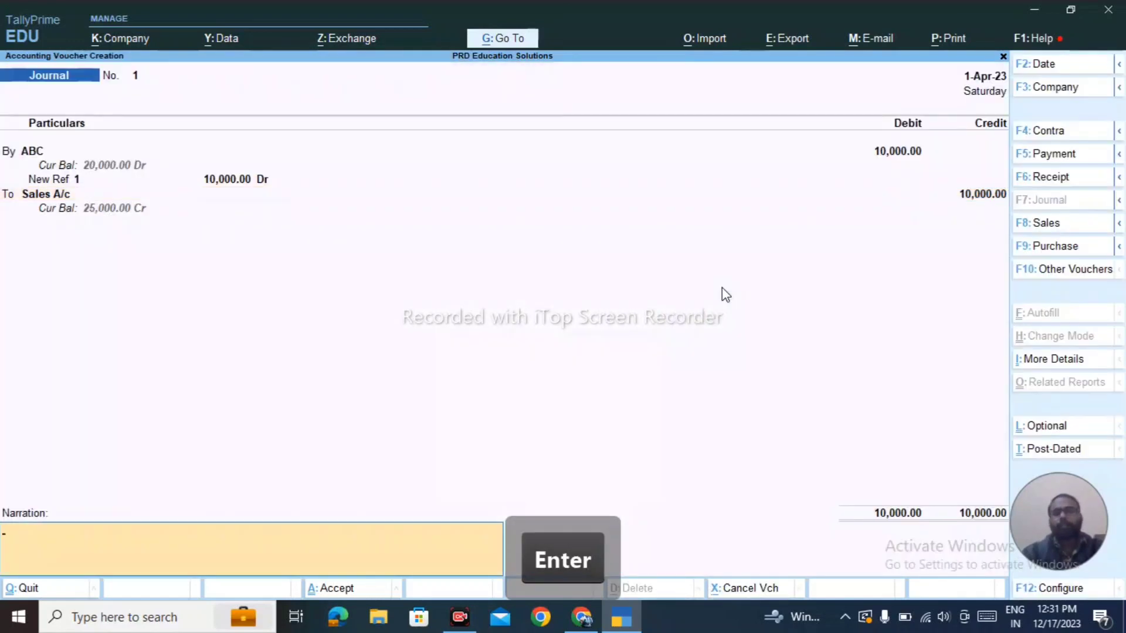
key(Return)
key(Return)
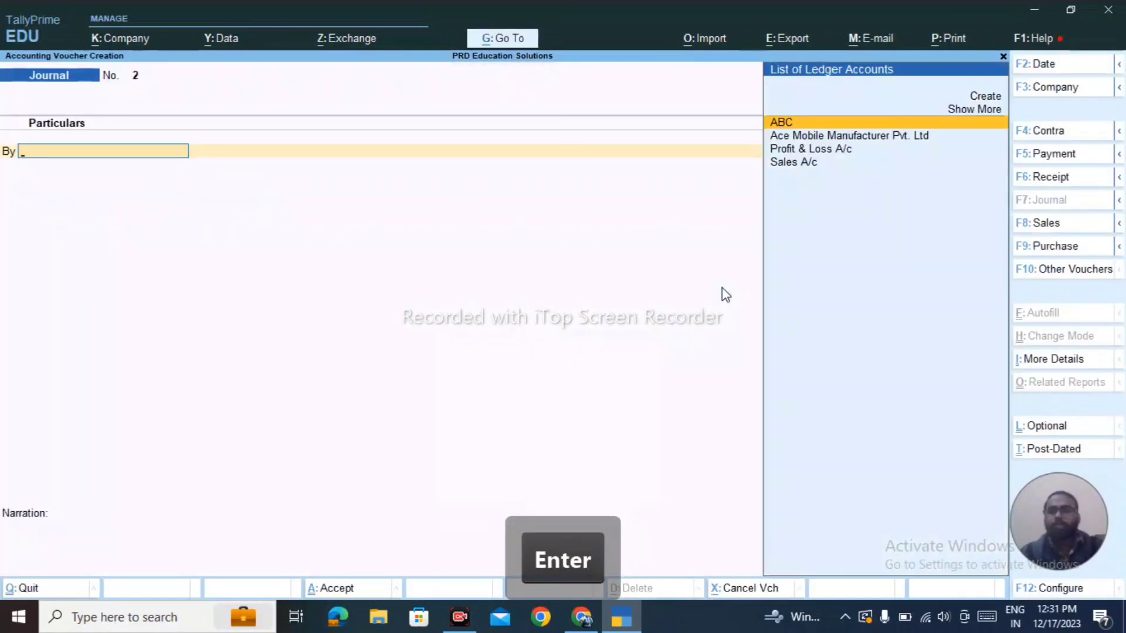
key(Escape)
key(Escape)
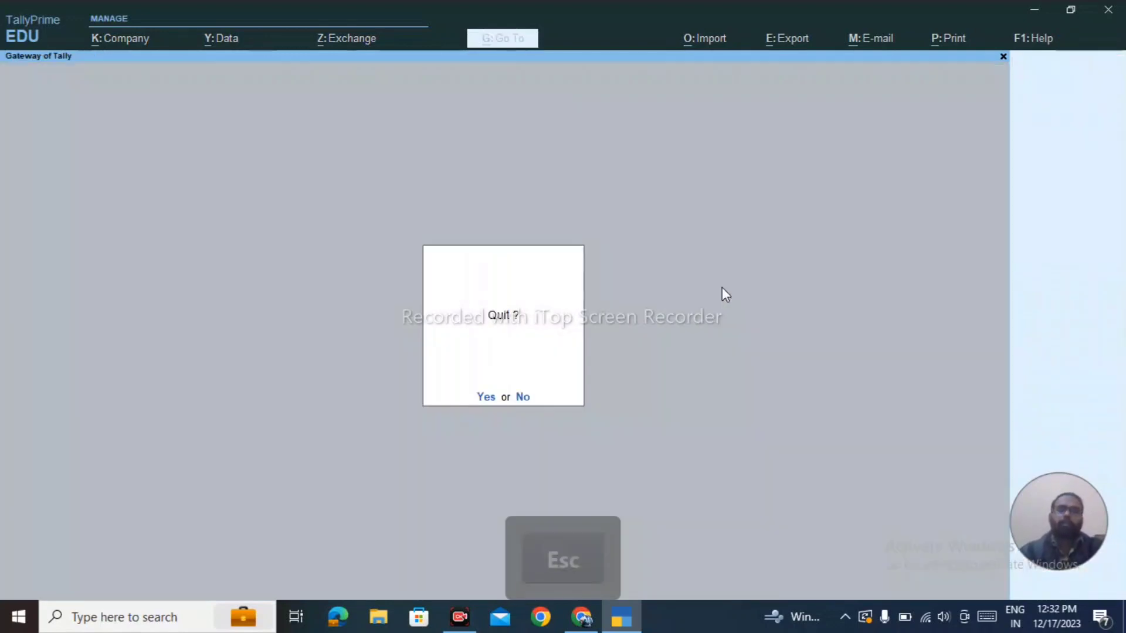
key(Escape)
Step: Open the Profit & Loss A/c in detailed view and drill down from Sales A/c to its April vouchers
key(Down)
key(Down)
key(Down)
key(Down)
key(Down)
key(Down)
key(Down)
key(Down)
key(Up)
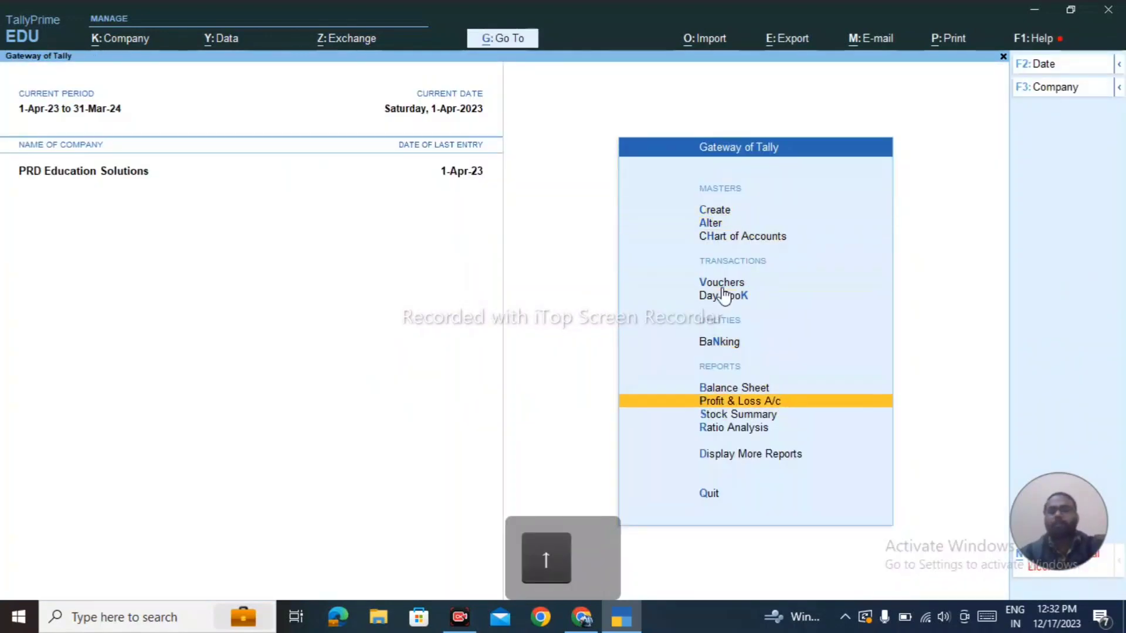
key(Return)
key(alt+F1)
key(Right)
key(Down)
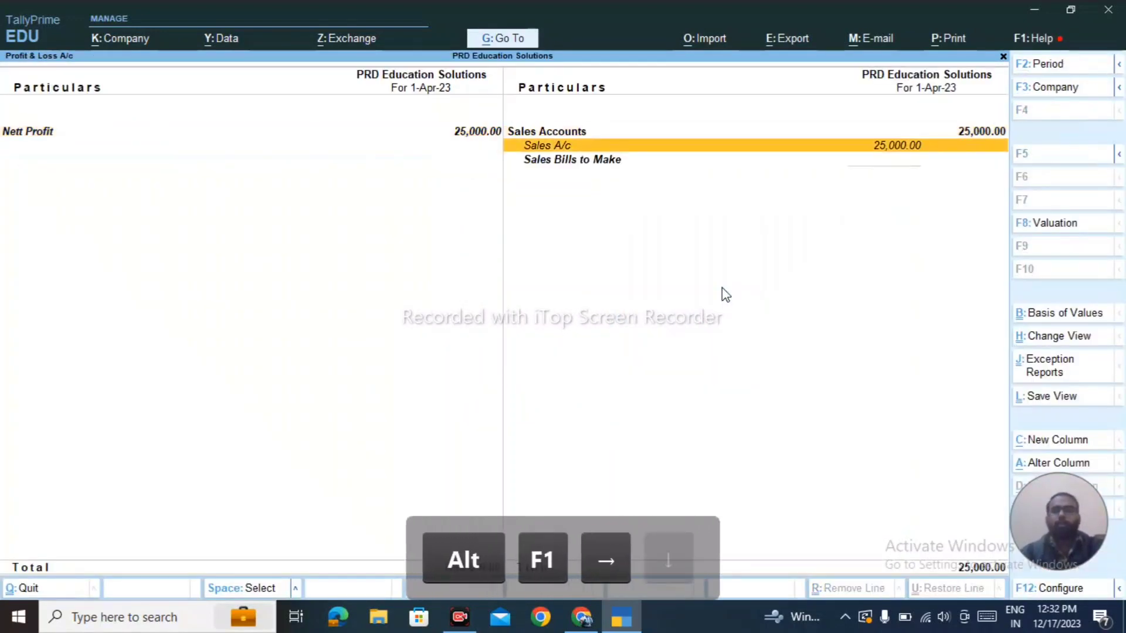
key(Return)
key(Return)
Step: Examine the Delhi Sale, B2B Sale -Delhi and Journal entries in the Sales A/c ledger, and return to the Gateway of Tally
key(Down)
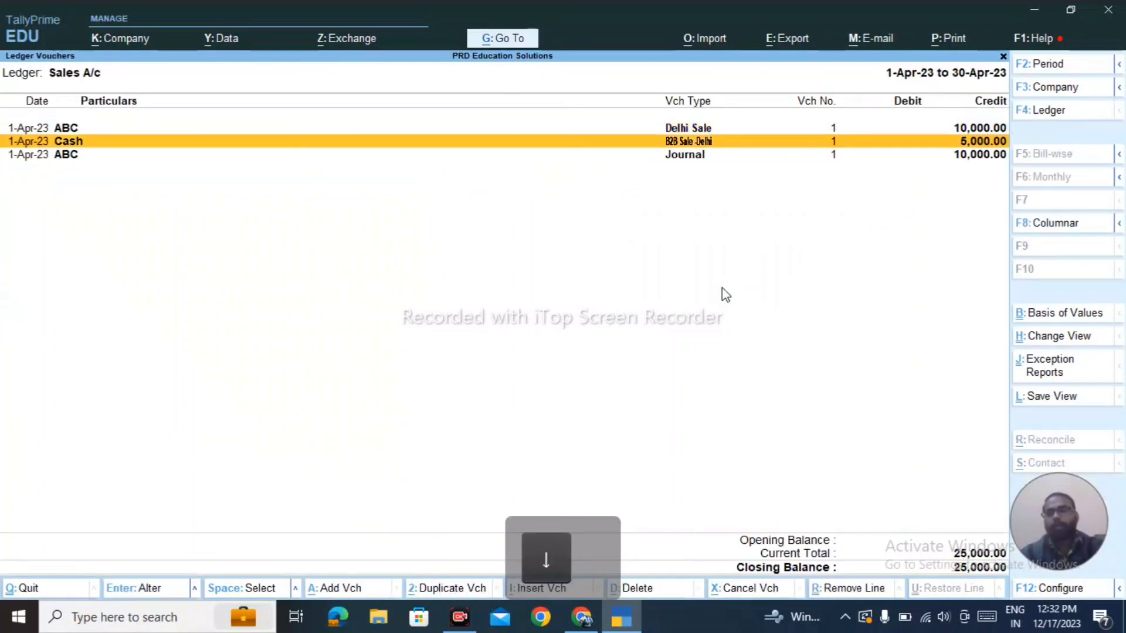
key(Down)
key(Up)
key(Up)
key(space)
key(Down)
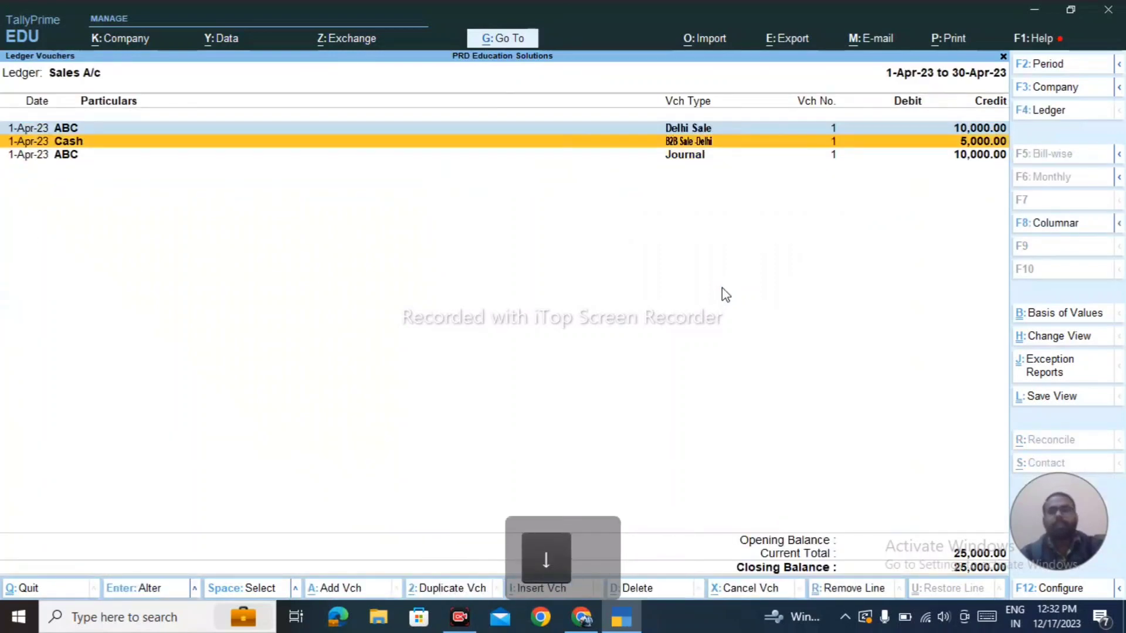
key(space)
key(Down)
key(space)
key(Escape)
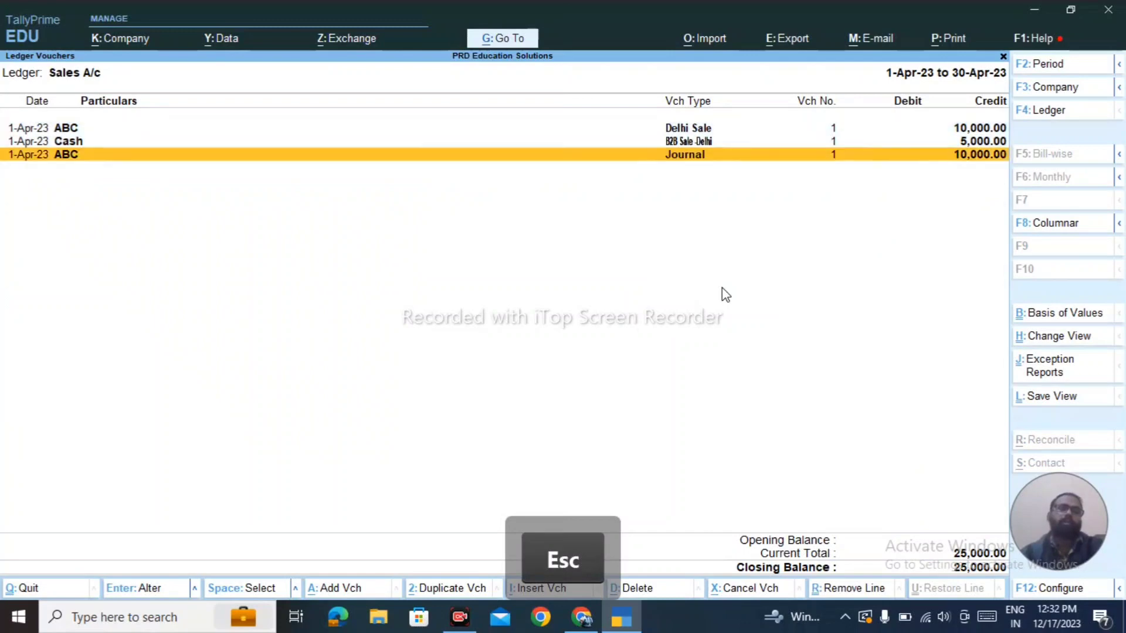
key(Escape)
key(Escape)
key(Escape)
Step: Open the Account Books from Display More Reports
key(Down)
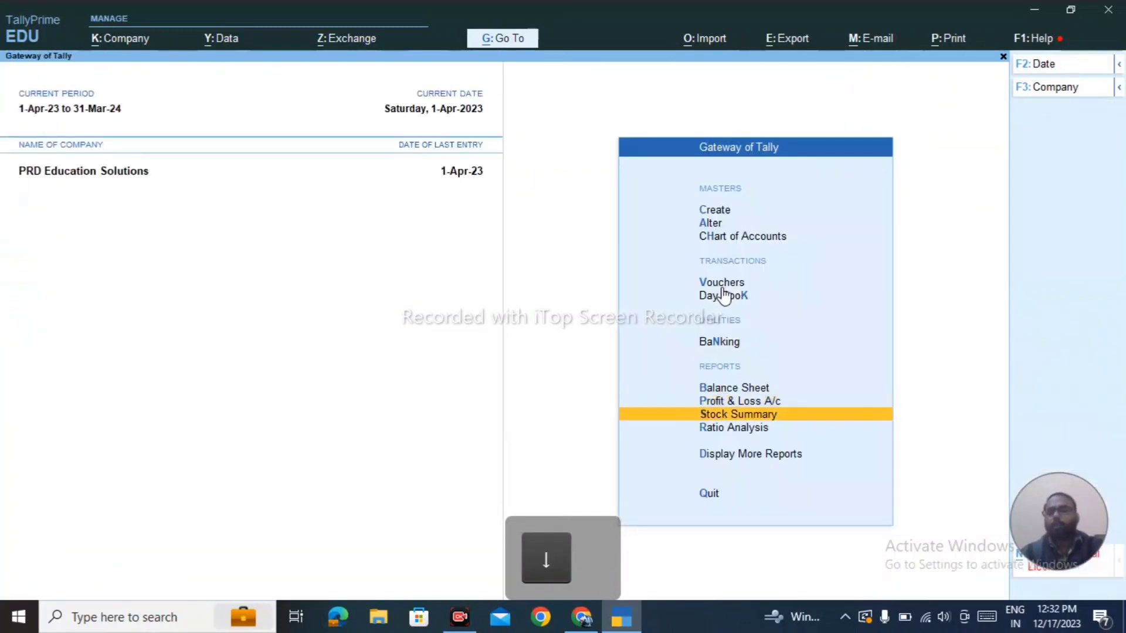
key(Down)
key(Down)
key(Return)
key(Down)
key(Down)
key(Down)
key(Down)
key(Down)
key(Down)
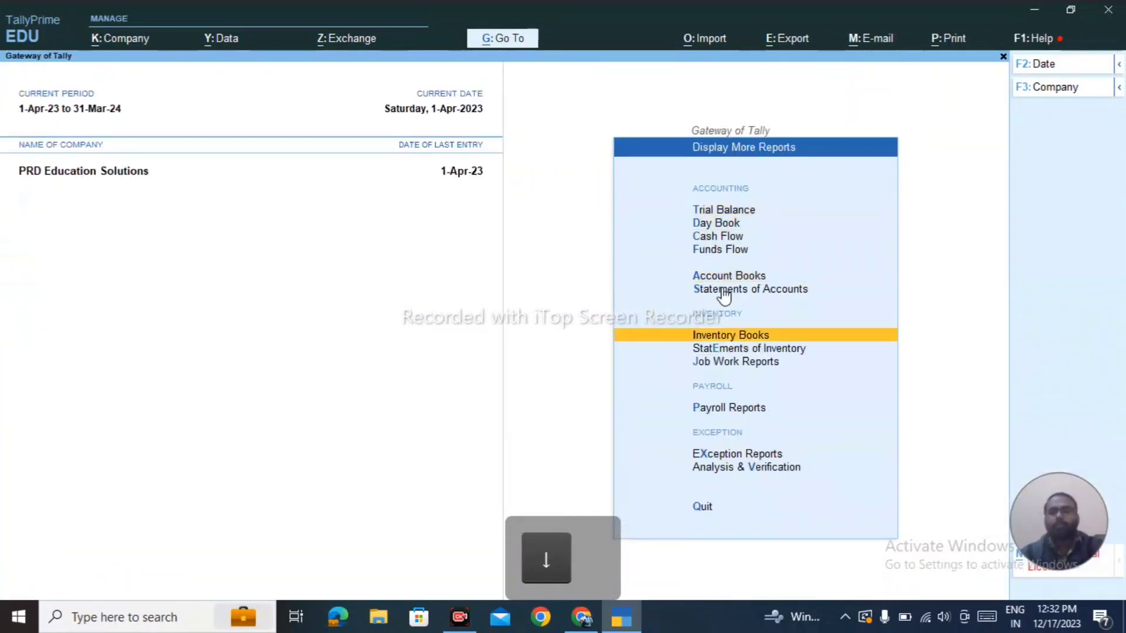
key(Up)
key(Up)
key(Return)
Step: Open the Sales Register, check which sales vouchers it lists for April, and return to the Gateway of Tally
key(Down)
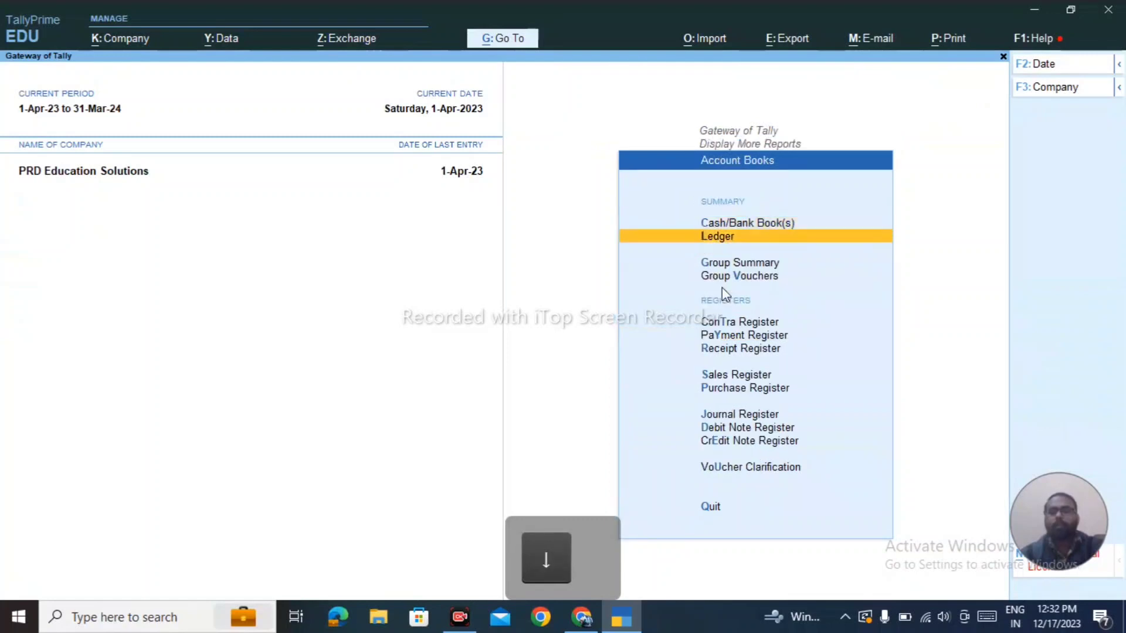
key(Down)
key(Down)
key(Down)
key(Down)
key(Up)
key(Up)
key(Down)
key(Down)
key(Down)
key(Down)
key(Down)
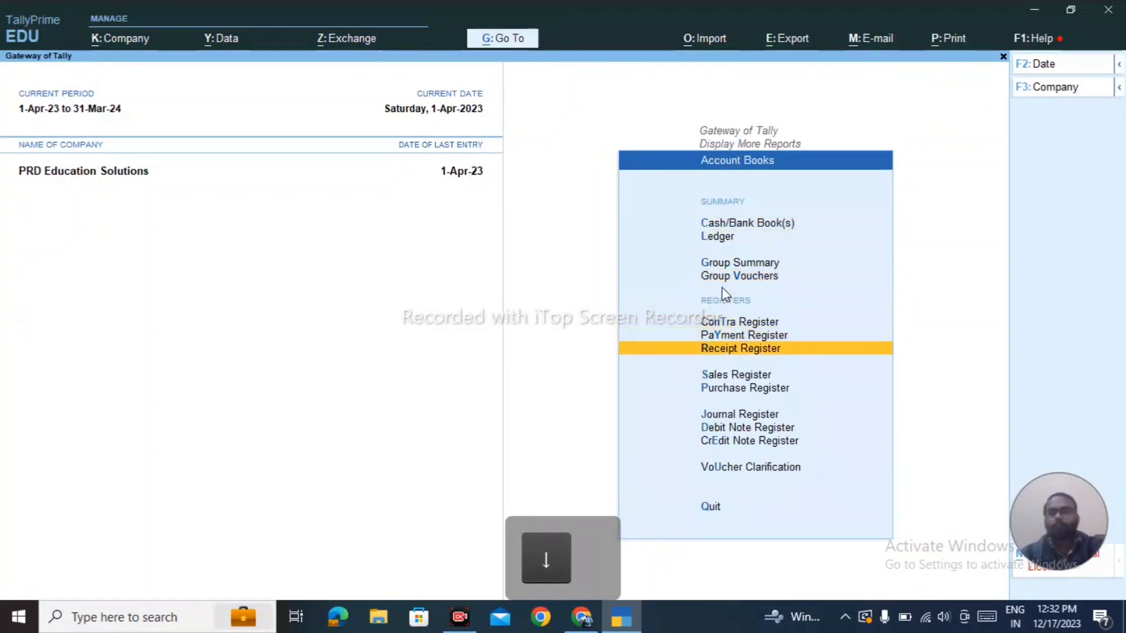
key(Up)
key(Return)
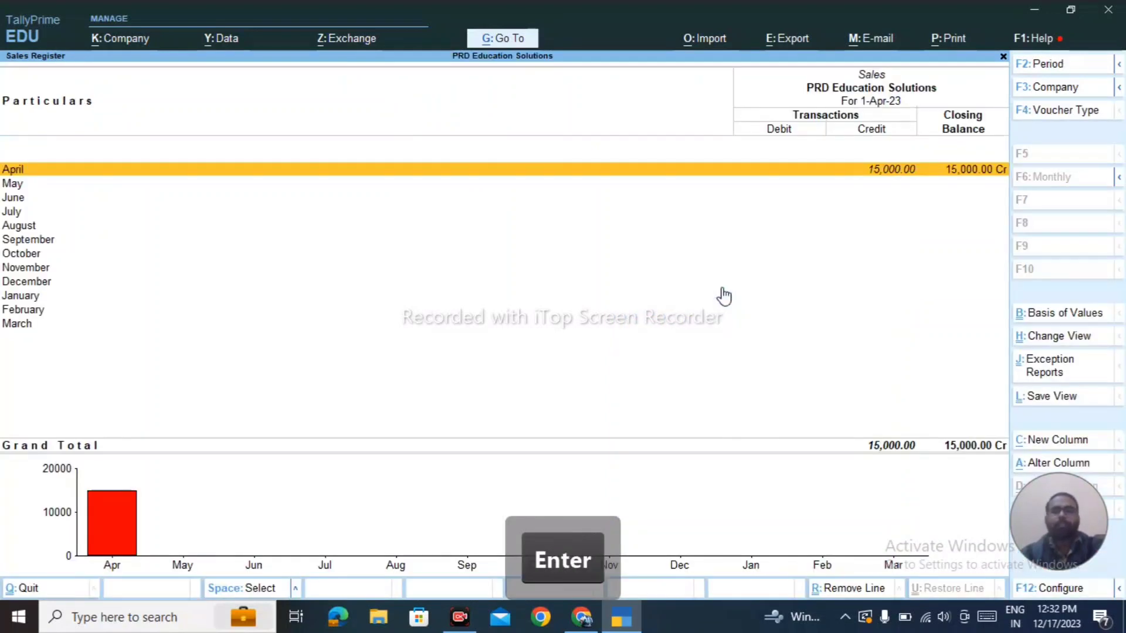
key(Return)
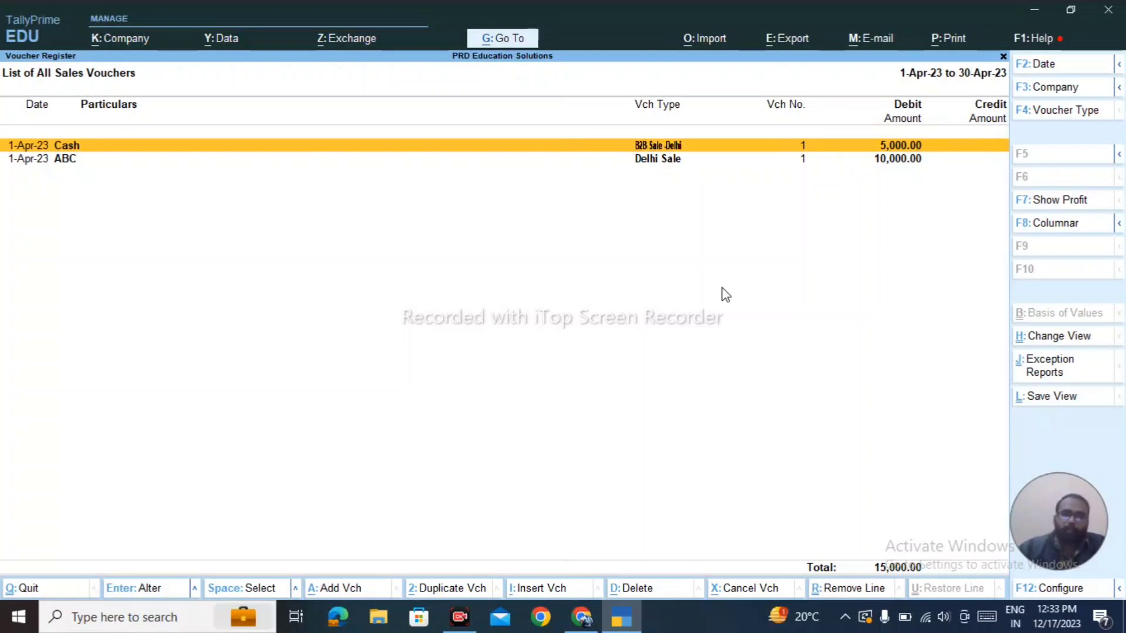
key(Escape)
key(Escape)
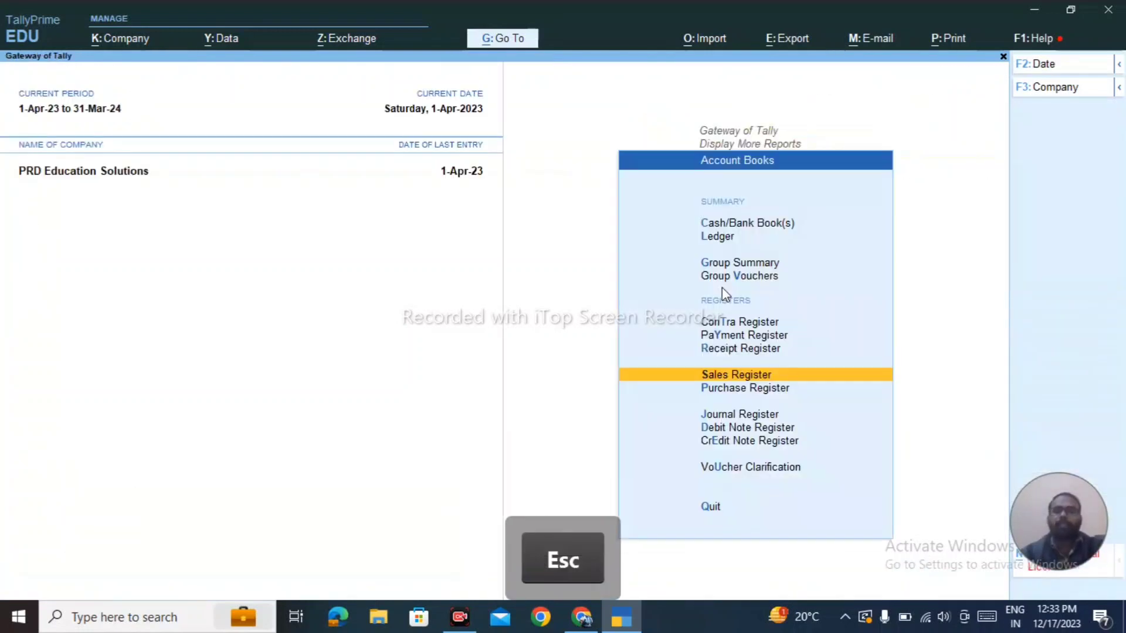
key(Escape)
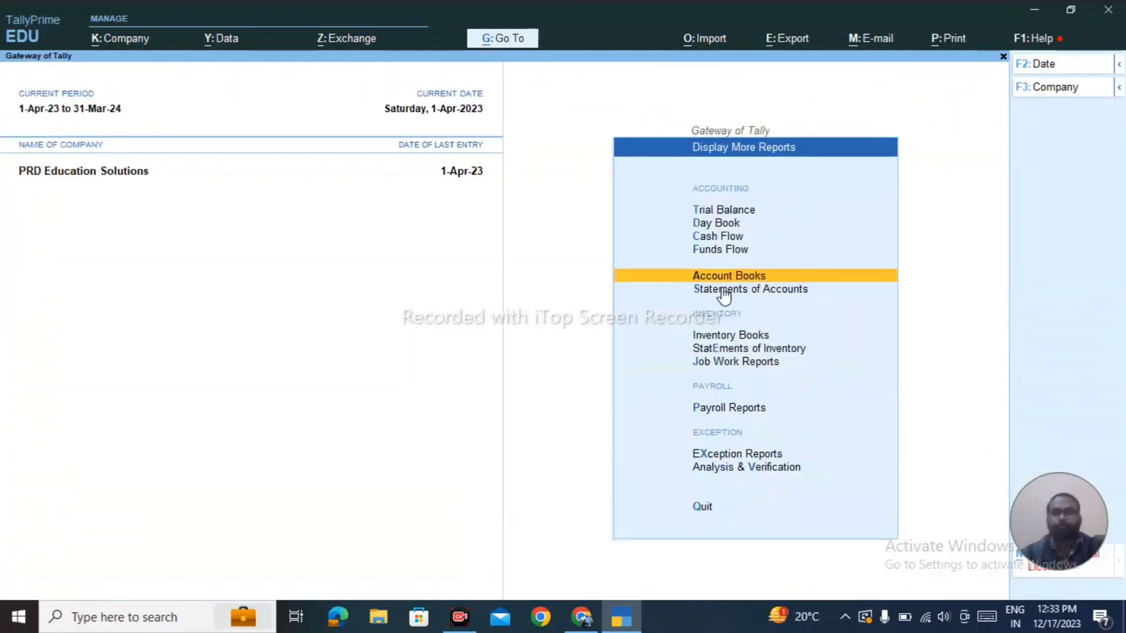
key(Escape)
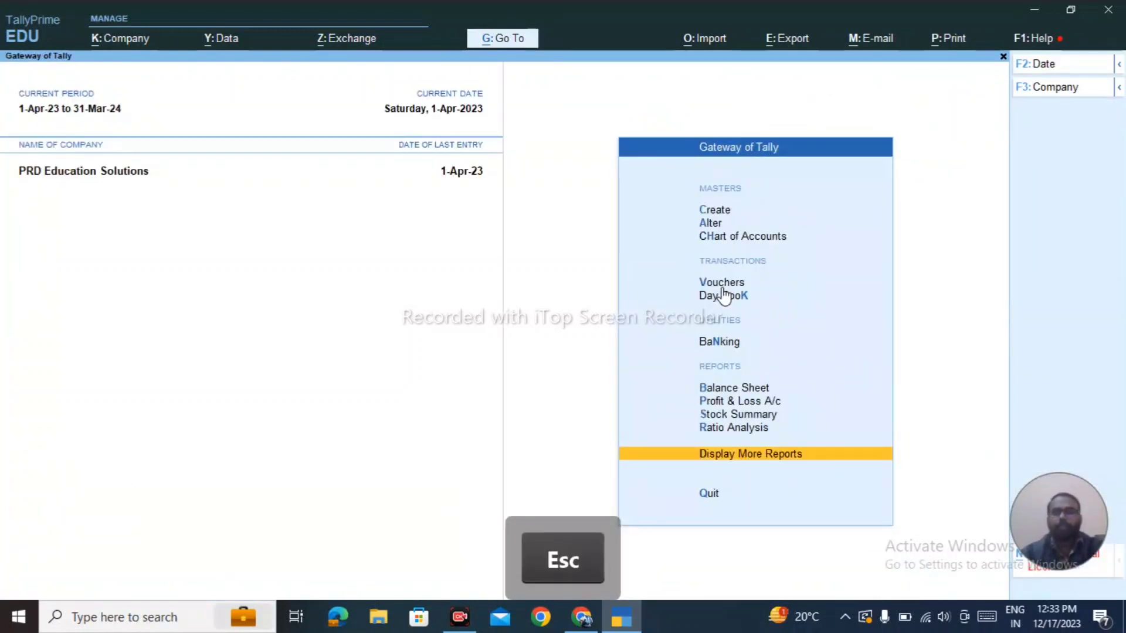
key(Return)
key(Down)
key(Down)
key(Down)
key(Down)
key(Down)
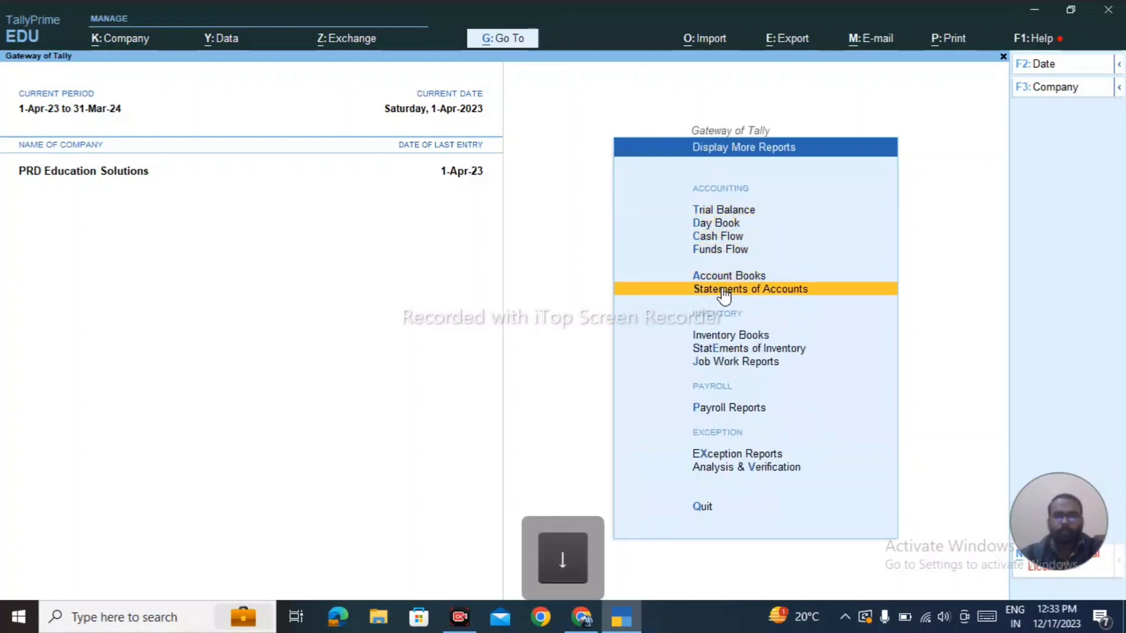
key(Return)
key(Escape)
key(Up)
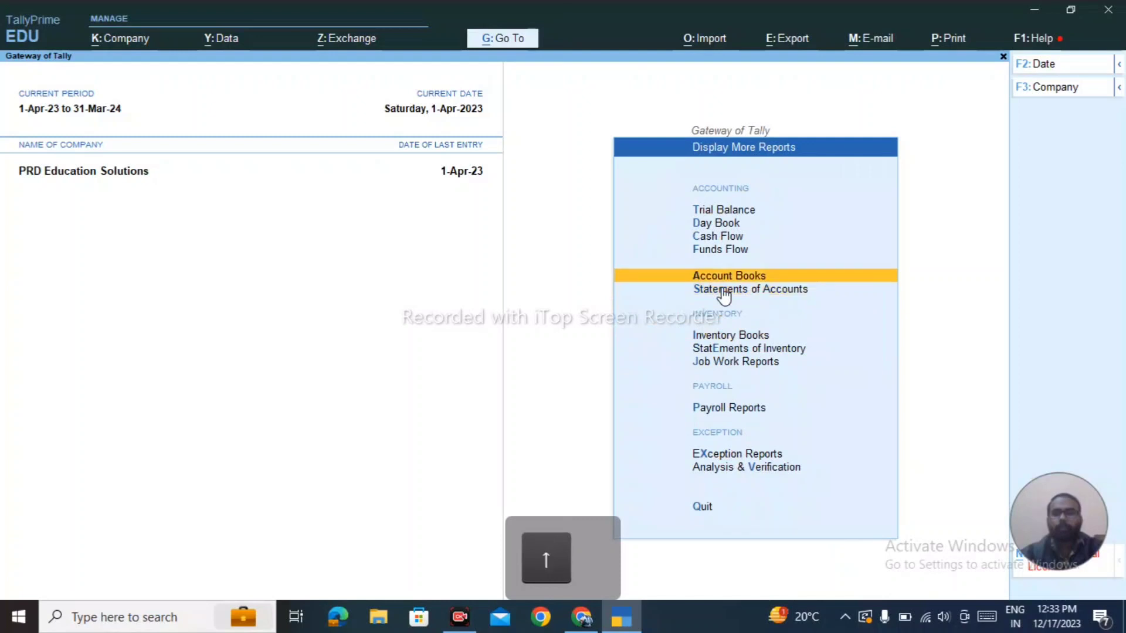
key(Return)
key(Down)
key(Down)
key(Down)
key(Down)
key(Down)
key(Down)
key(Down)
key(Down)
key(Down)
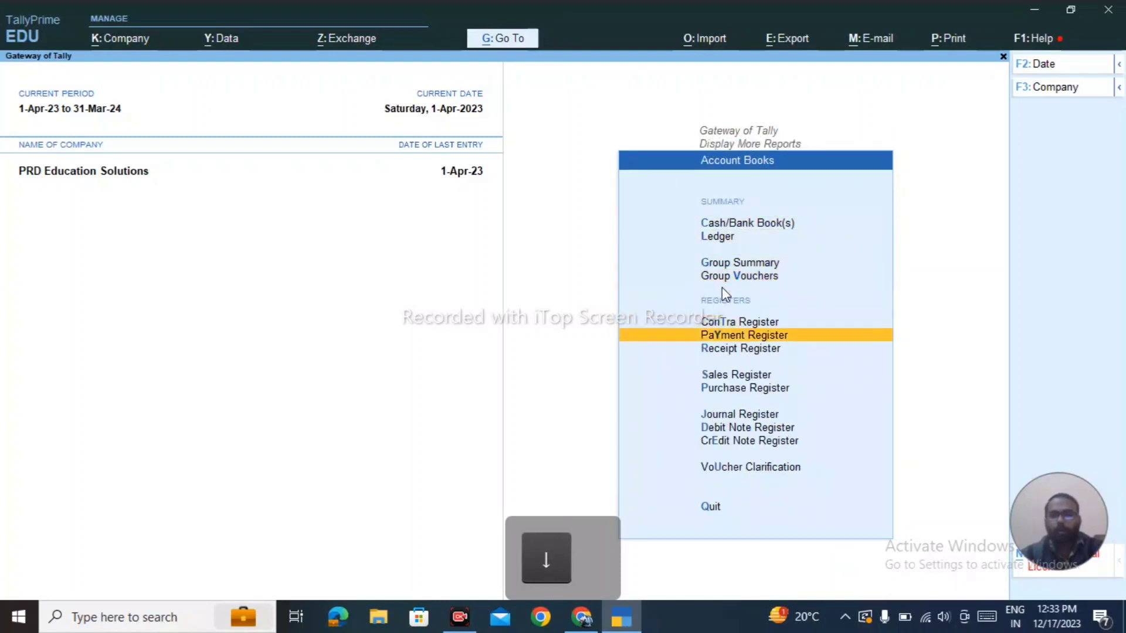
key(Down)
key(Down)
key(Down)
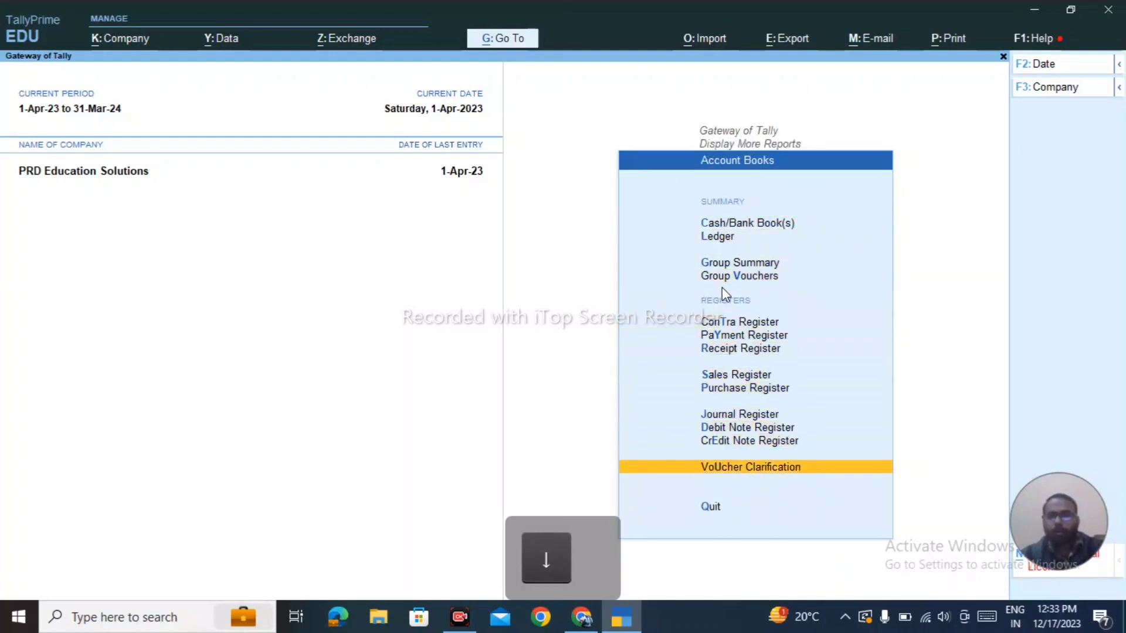
key(Up)
key(Up)
key(Up)
key(Up)
key(Up)
key(Up)
key(Up)
key(Up)
key(Up)
key(Up)
key(Up)
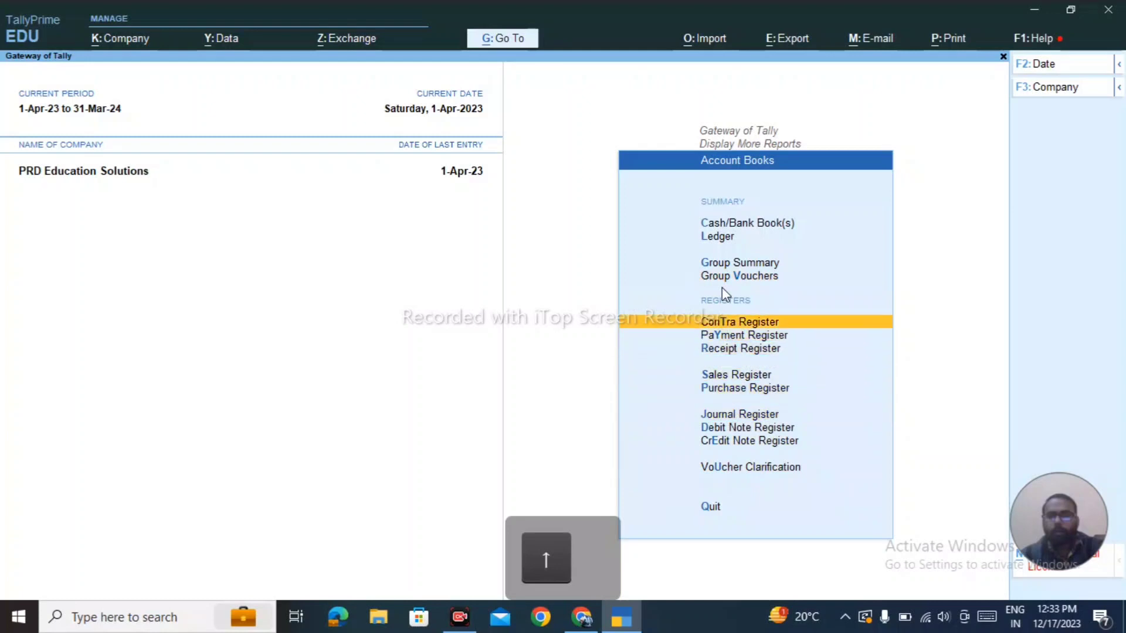
key(Escape)
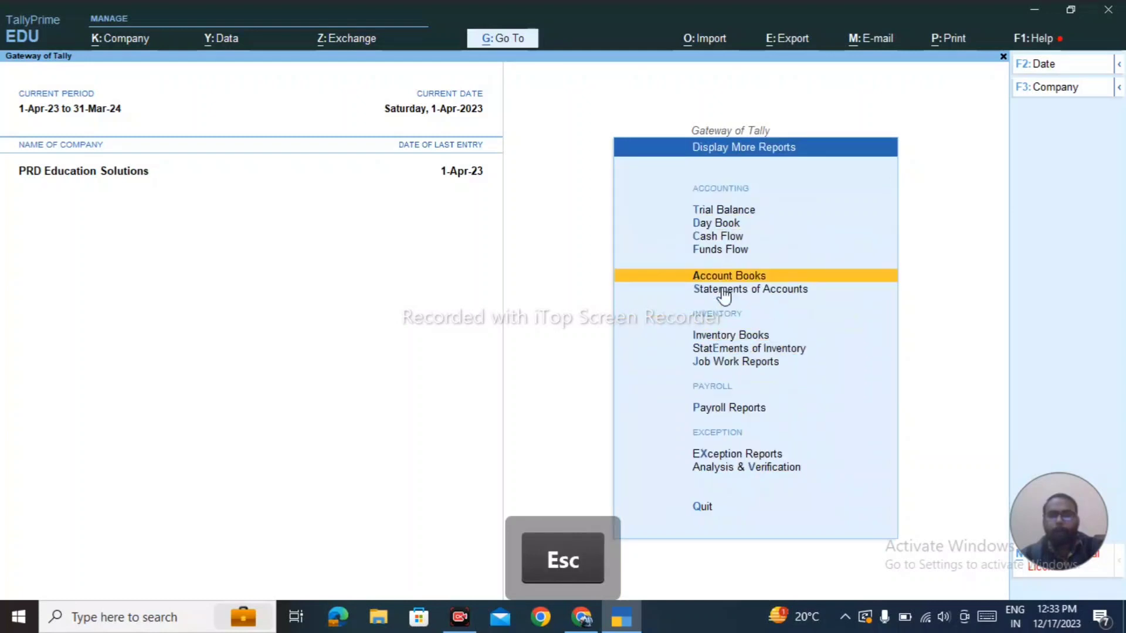
key(Down)
key(Down)
key(Down)
key(Down)
key(Down)
key(Down)
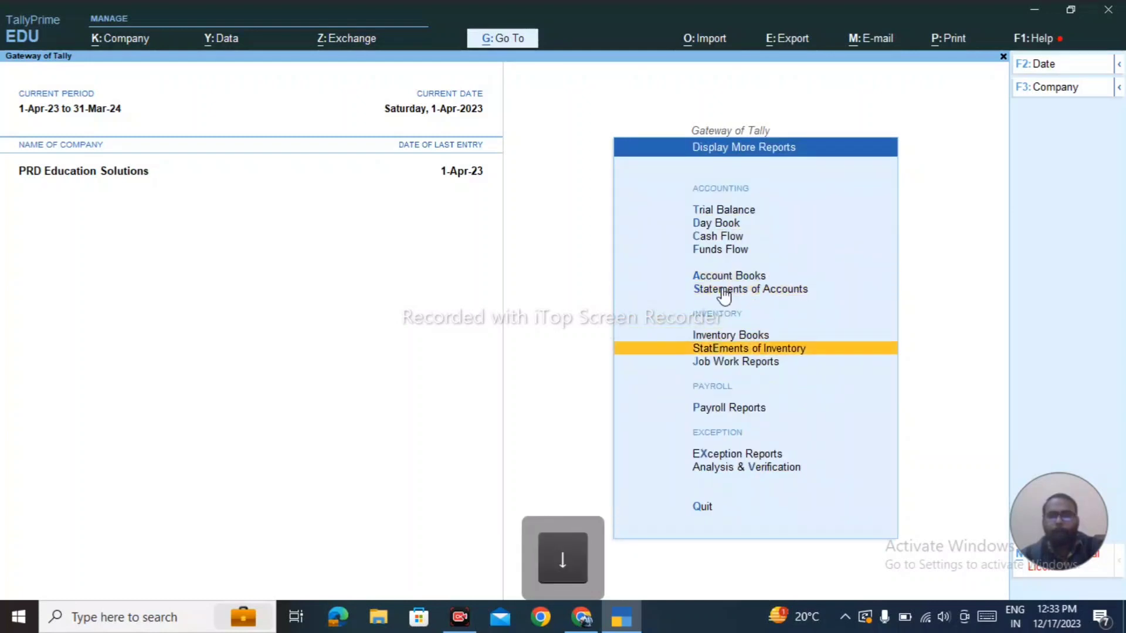
key(Return)
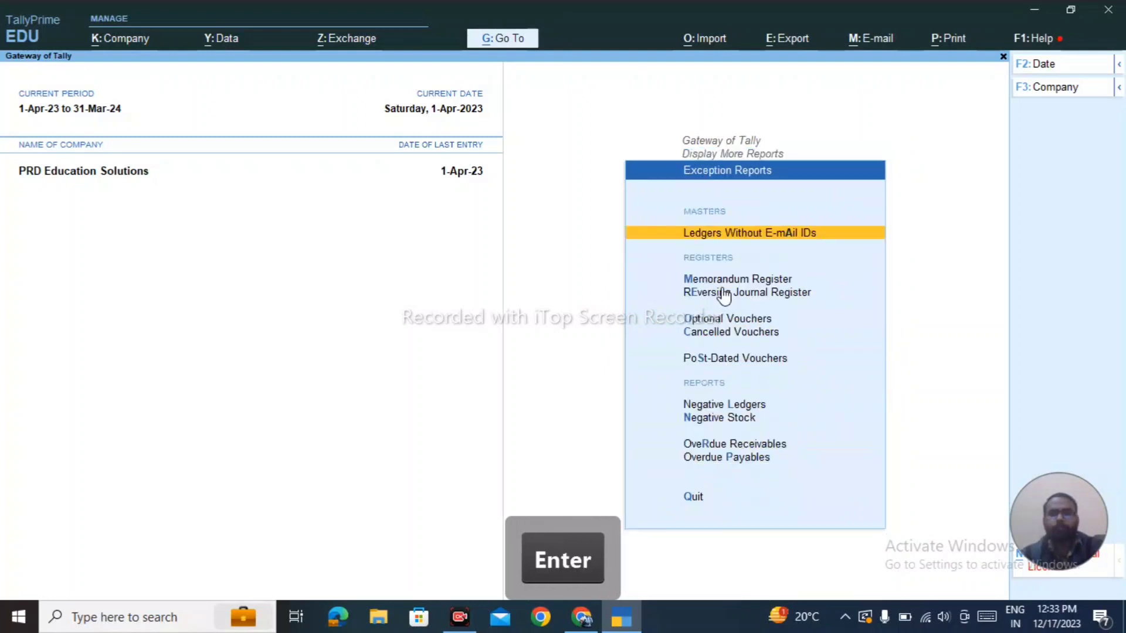
key(Down)
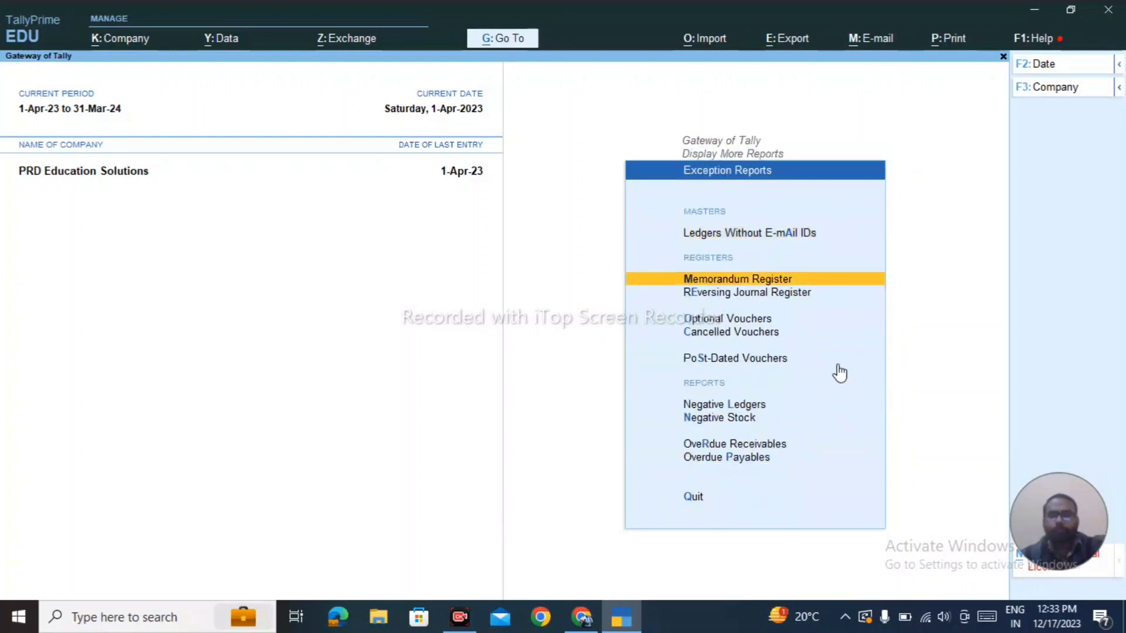
key(Down)
key(Down)
key(Down)
key(Down)
key(Down)
key(Down)
key(Down)
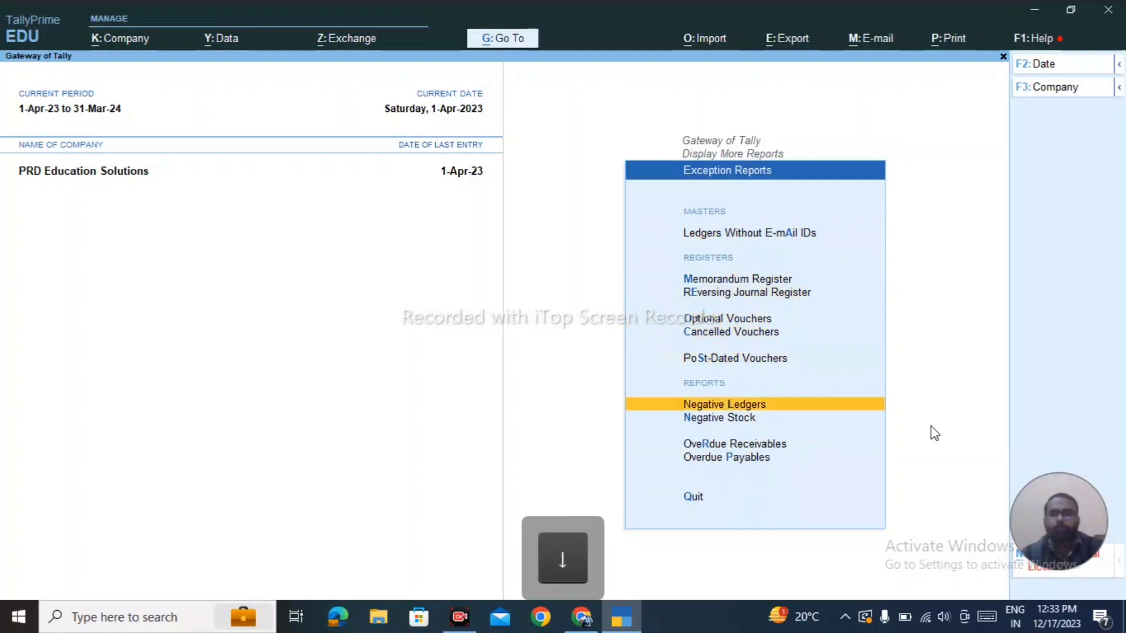
key(Up)
key(Up)
key(Up)
key(Up)
key(Up)
key(Up)
key(Up)
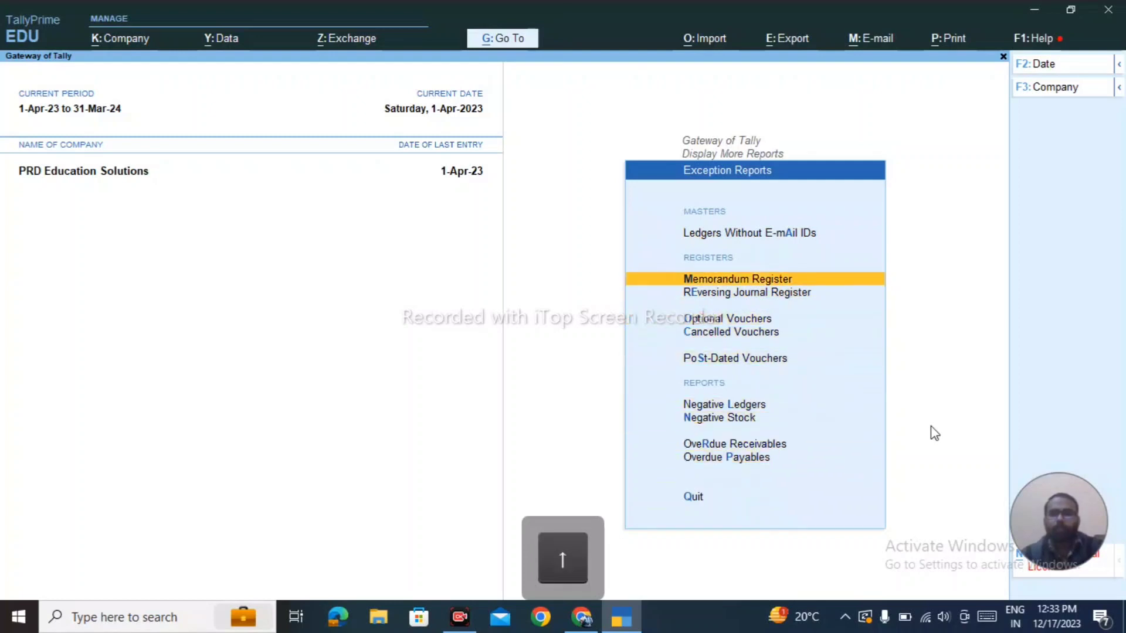
Step: Check the Voucher Verification and Data Analysis options under Analysis & Verification, and return to the Gateway of Tally
key(Escape)
key(Down)
key(Return)
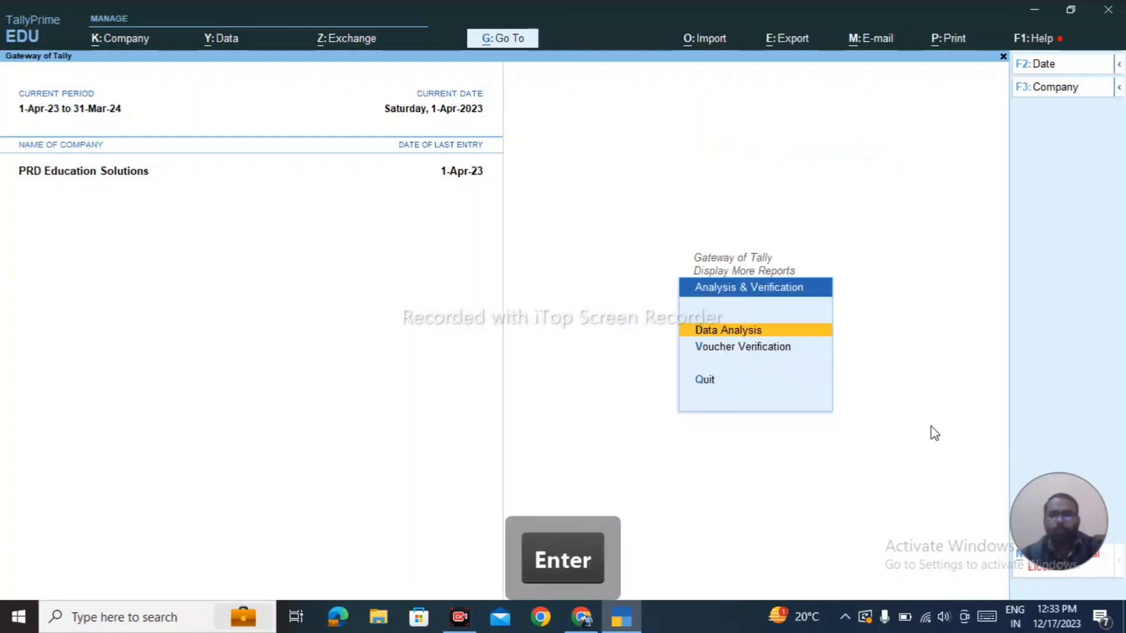
key(Down)
key(Return)
key(Escape)
key(Up)
key(Return)
key(Escape)
key(Escape)
key(Escape)
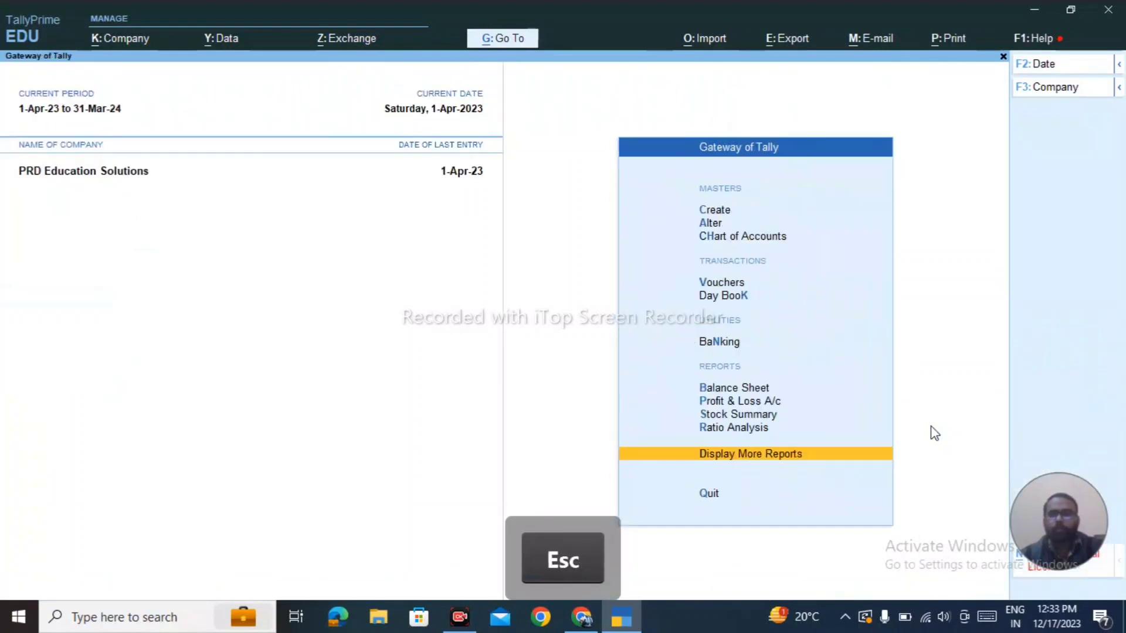
Step: Open Display More Reports from the Gateway of Tally
key(Down)
key(Down)
key(Down)
key(Down)
key(Down)
key(Down)
key(Down)
key(Down)
key(Down)
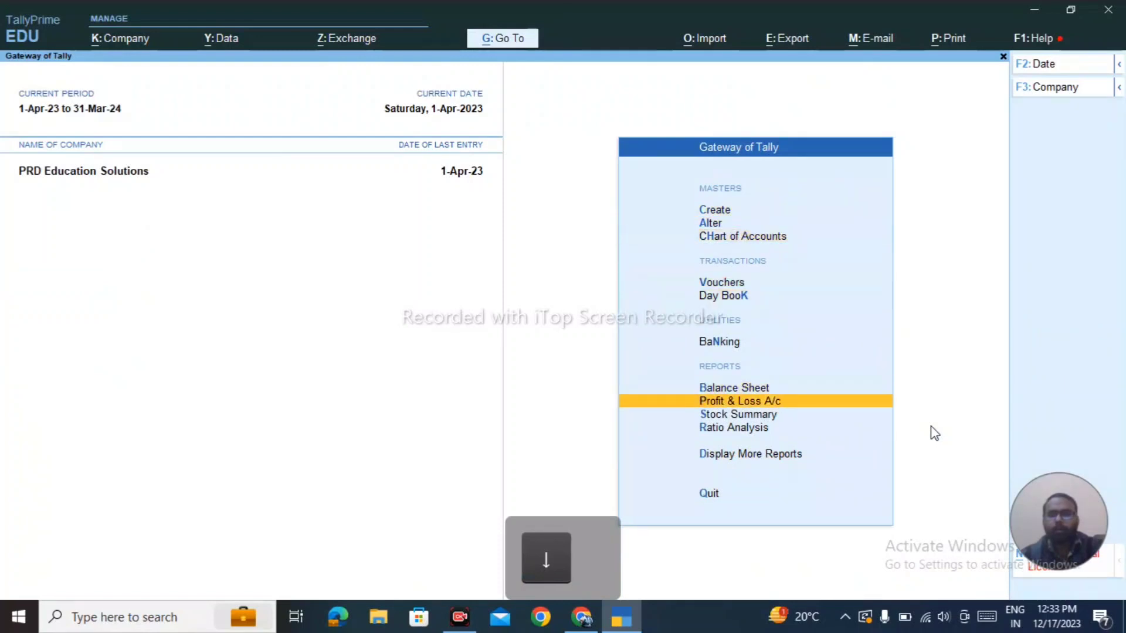
key(Down)
key(Down)
key(Down)
key(Return)
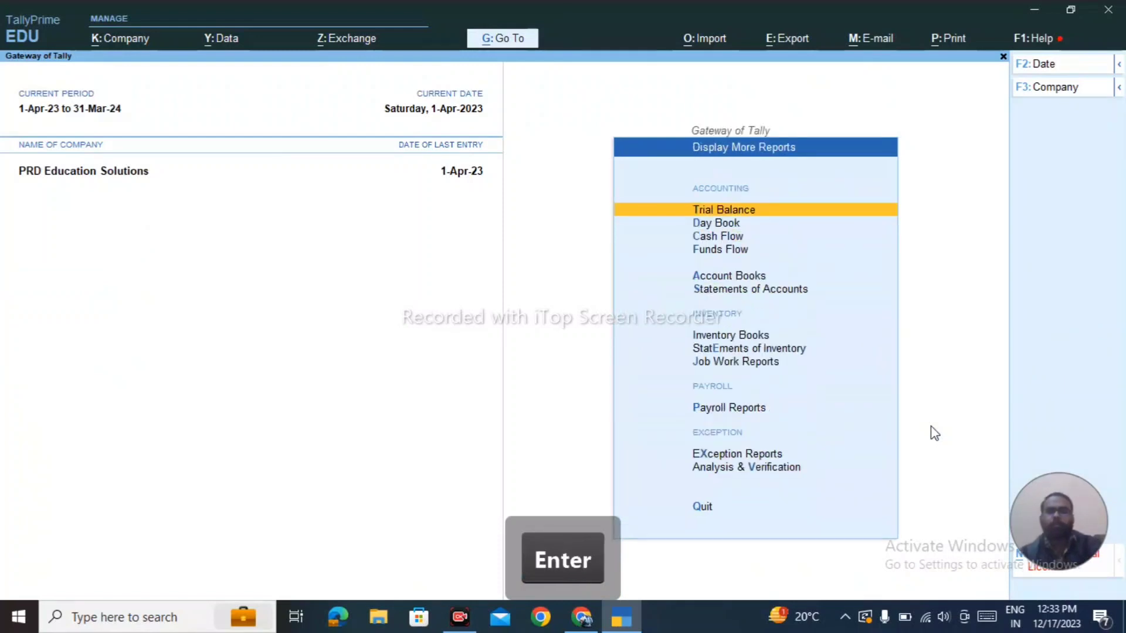
Step: Look through the summary and register options under Account Books, and return to Display More Reports
key(Down)
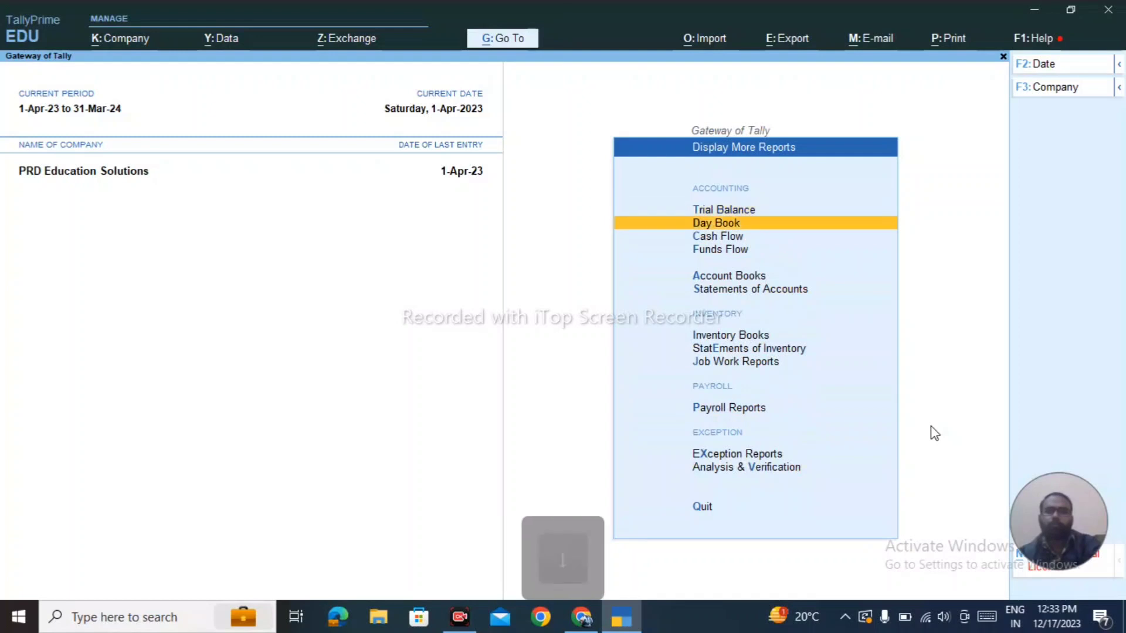
key(Down)
key(Down)
key(Down)
key(Return)
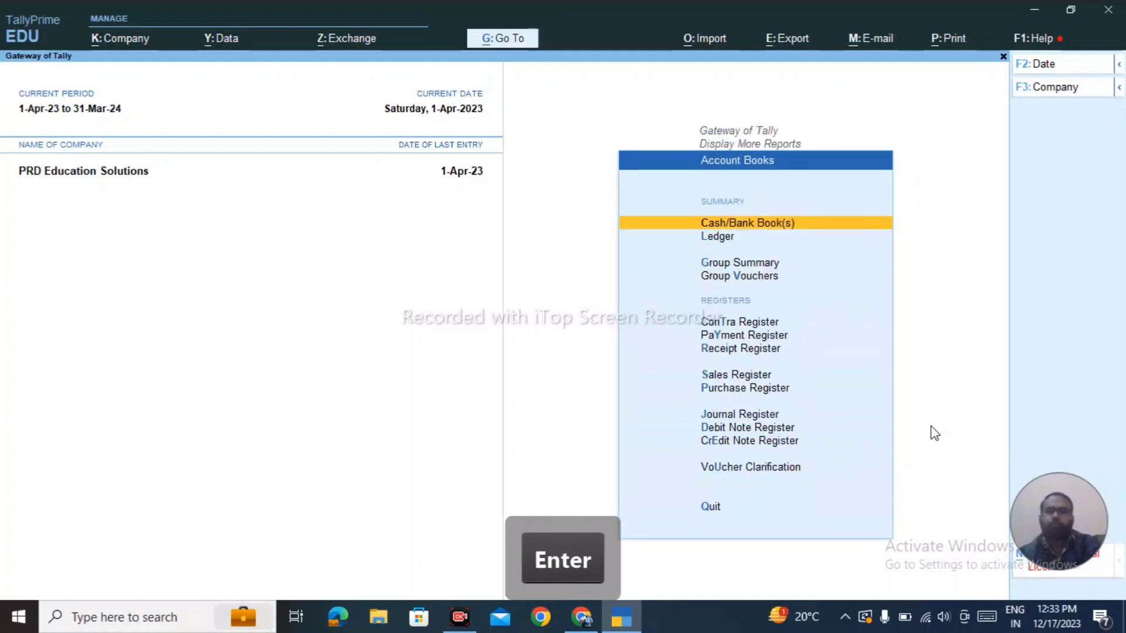
key(Down)
key(Down)
key(Down)
key(Down)
key(Down)
key(Down)
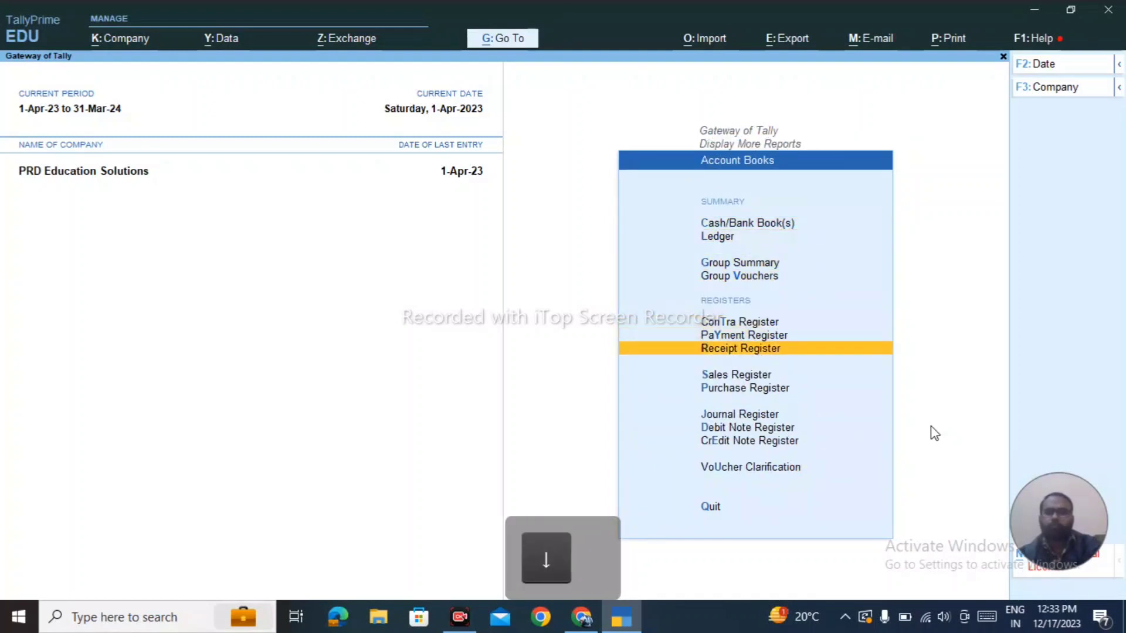
key(Down)
key(Down)
key(Down)
key(Down)
key(Escape)
Step: Check the Statistics report and the Outstandings options under Statements of Accounts
key(Down)
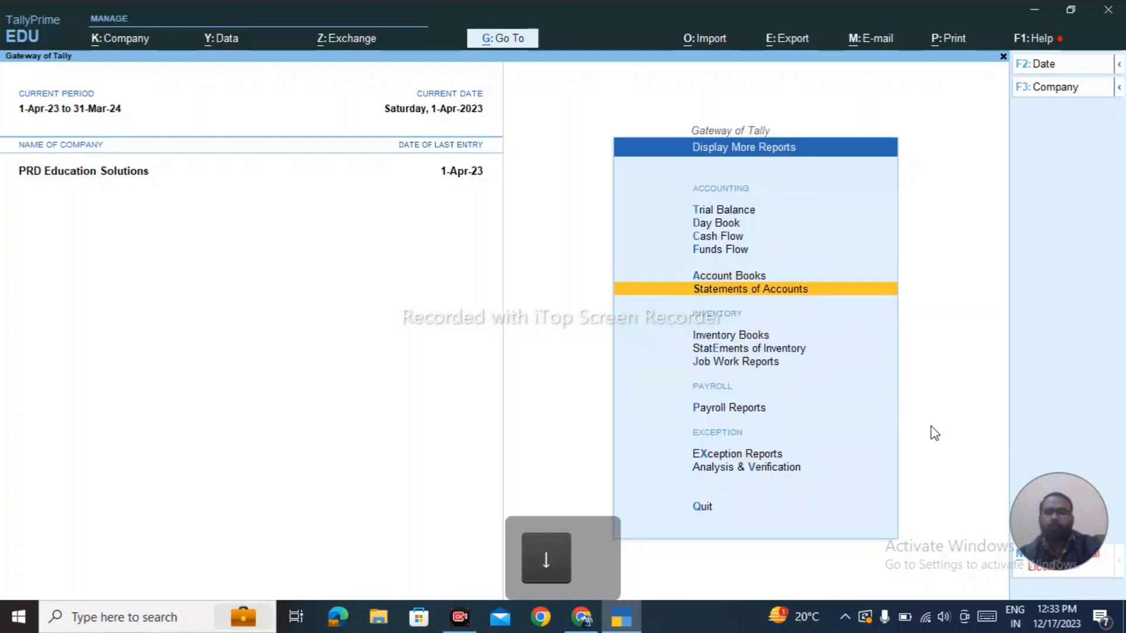
key(Return)
key(Down)
key(Return)
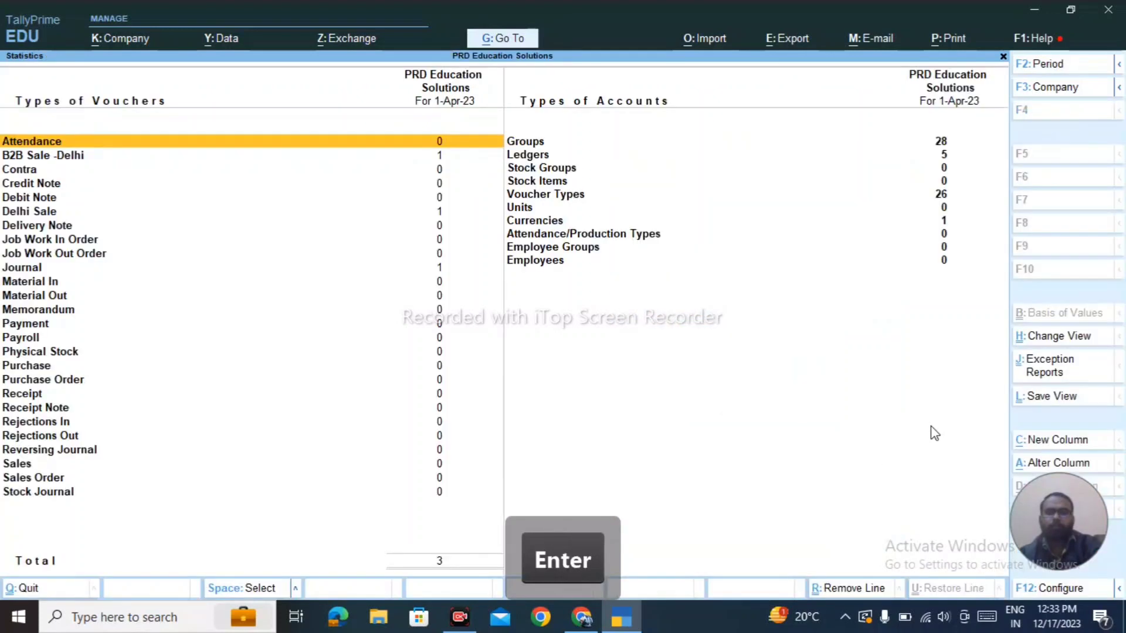
key(Escape)
key(Up)
key(Return)
key(Escape)
key(Return)
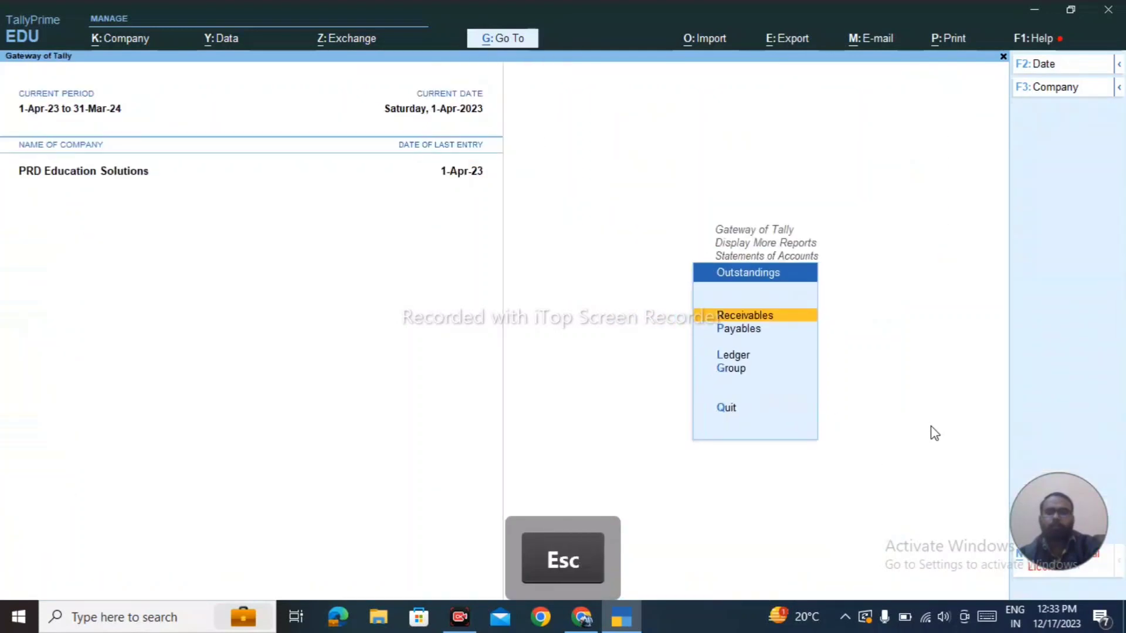
key(Escape)
Step: Look through the summaries and registers offered under Inventory Books, and return to Display More Reports
key(Down)
key(Return)
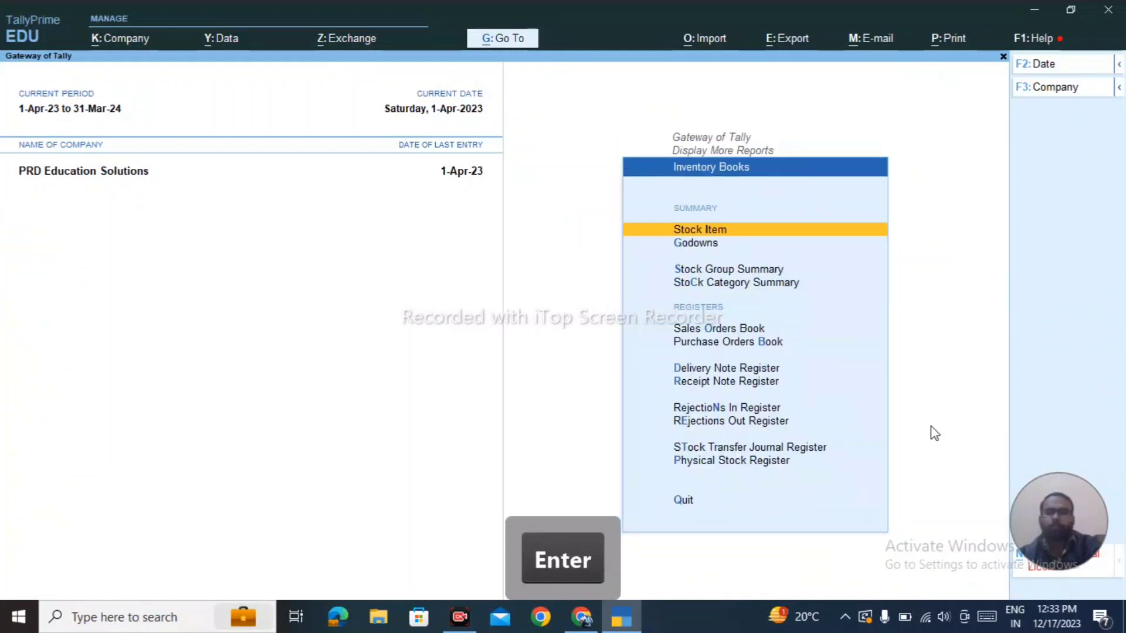
key(Down)
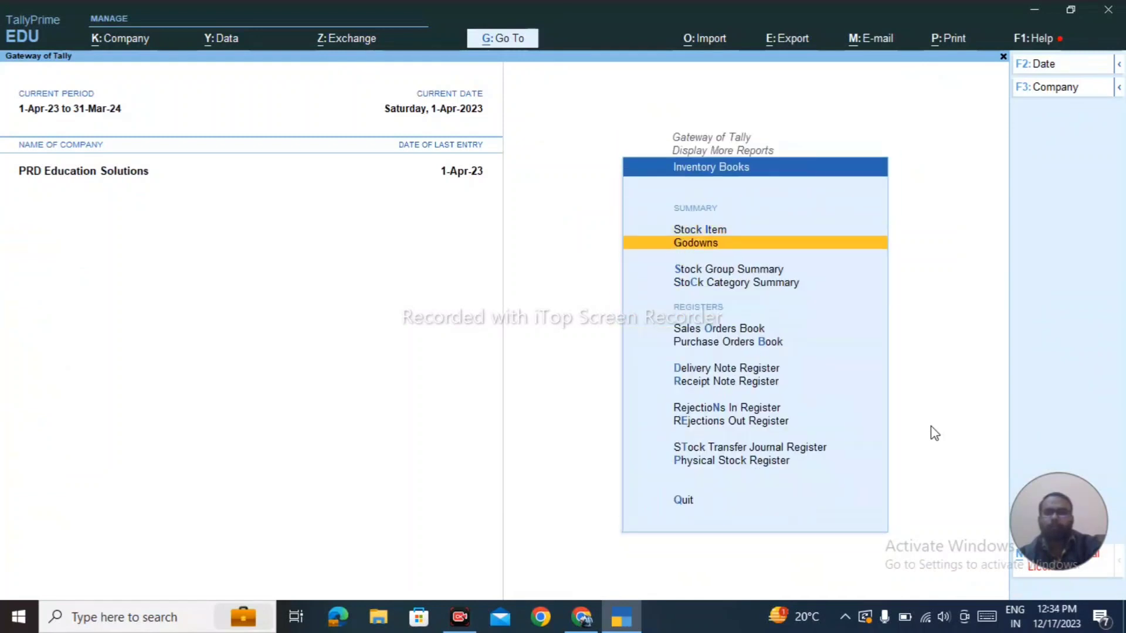
key(Down)
key(Down)
key(Down)
key(Down)
key(Down)
key(Down)
key(Down)
key(Escape)
Step: Look through the stock and stock outstandings options under Statements of Inventory, and return to Display More Reports
key(Down)
key(Return)
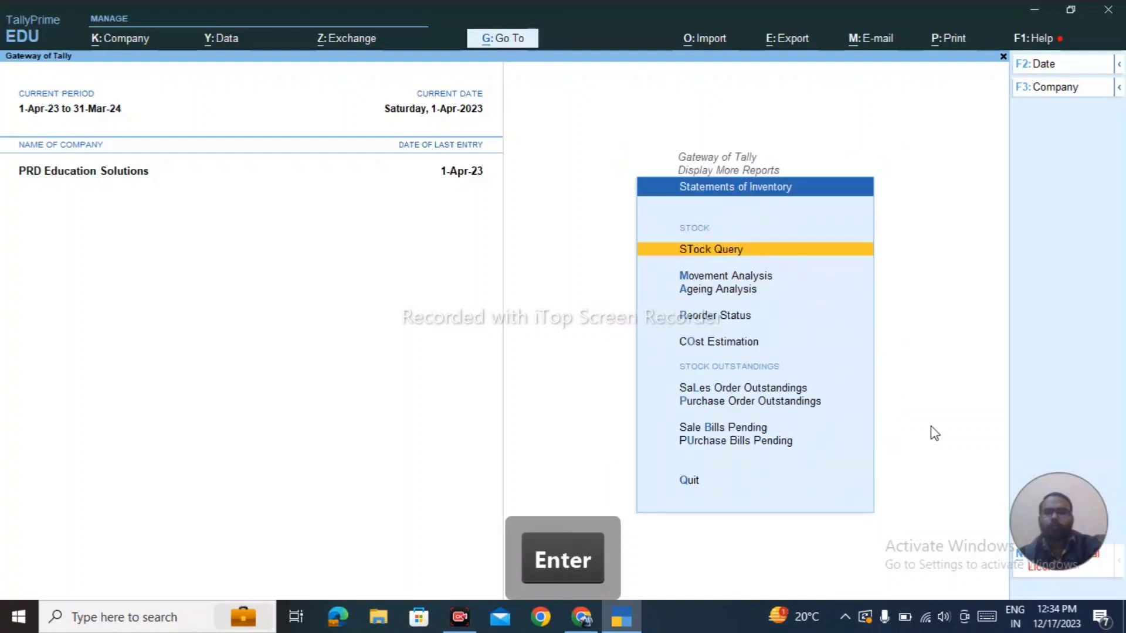
key(Down)
key(Down)
key(Down)
key(Down)
key(Down)
key(Down)
key(Down)
key(Down)
key(Escape)
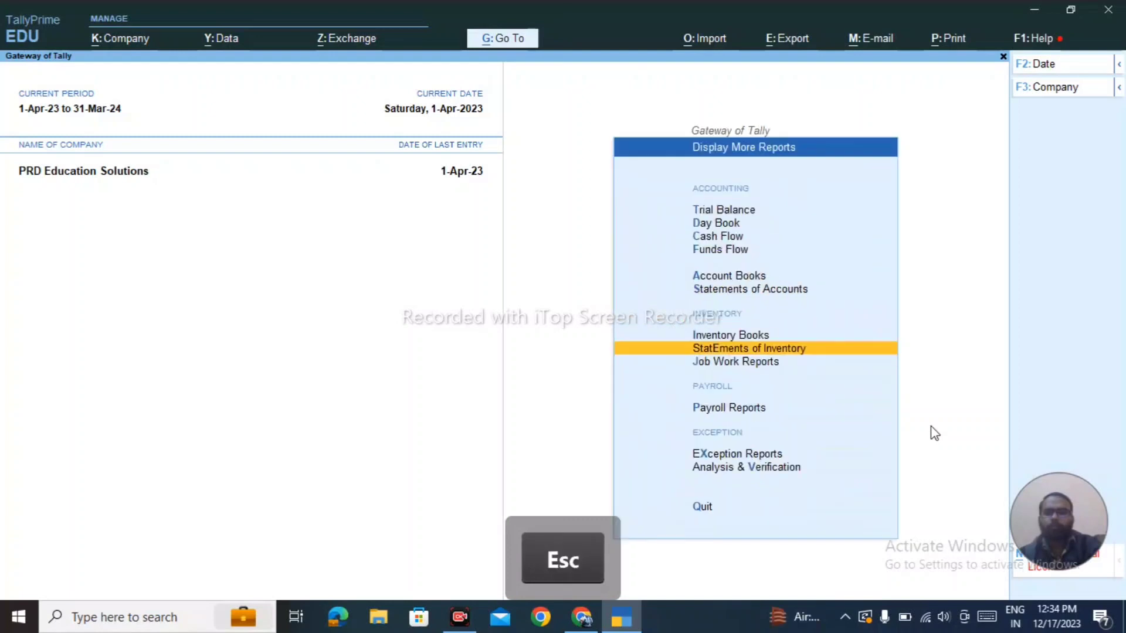
Step: Open Job Work Reports and return to Display More Reports
key(Down)
key(Return)
key(Escape)
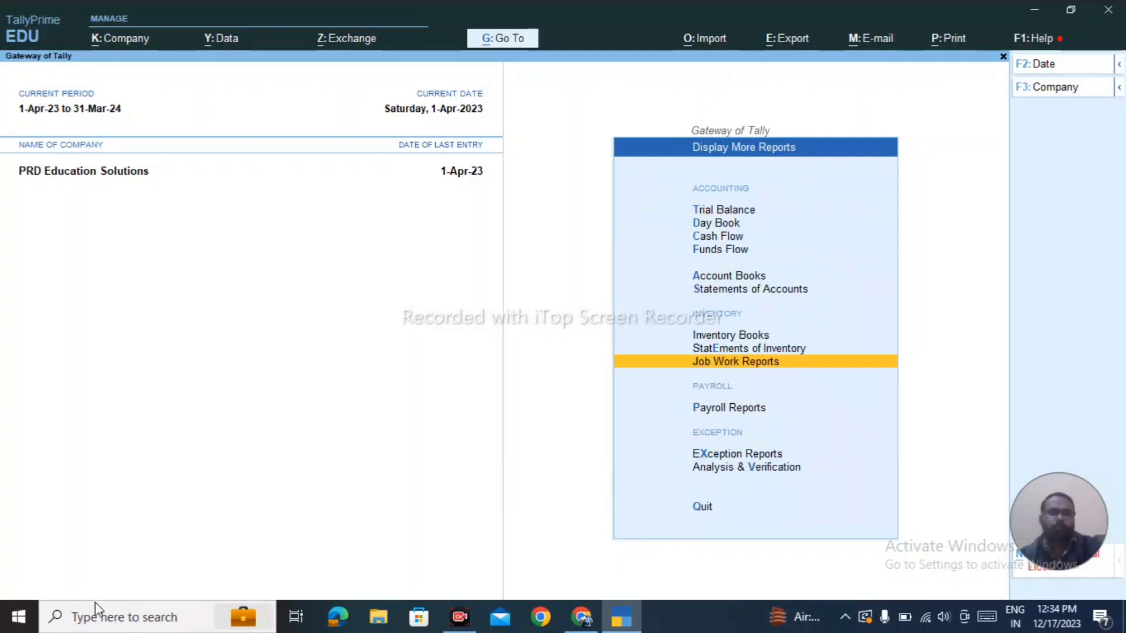
click(108, 620)
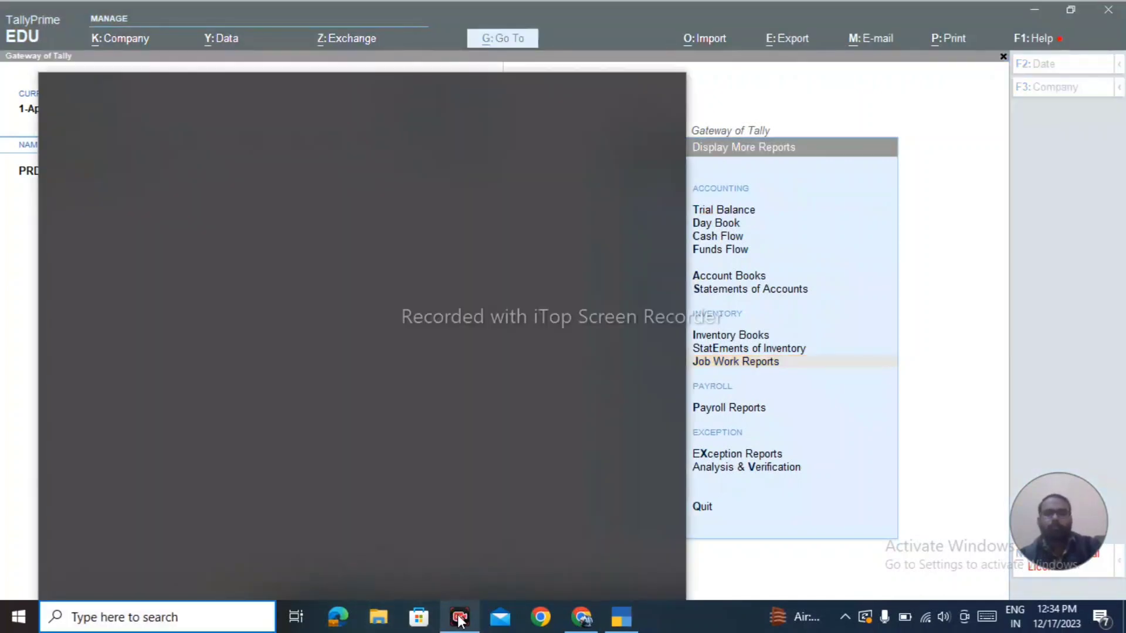
click(459, 618)
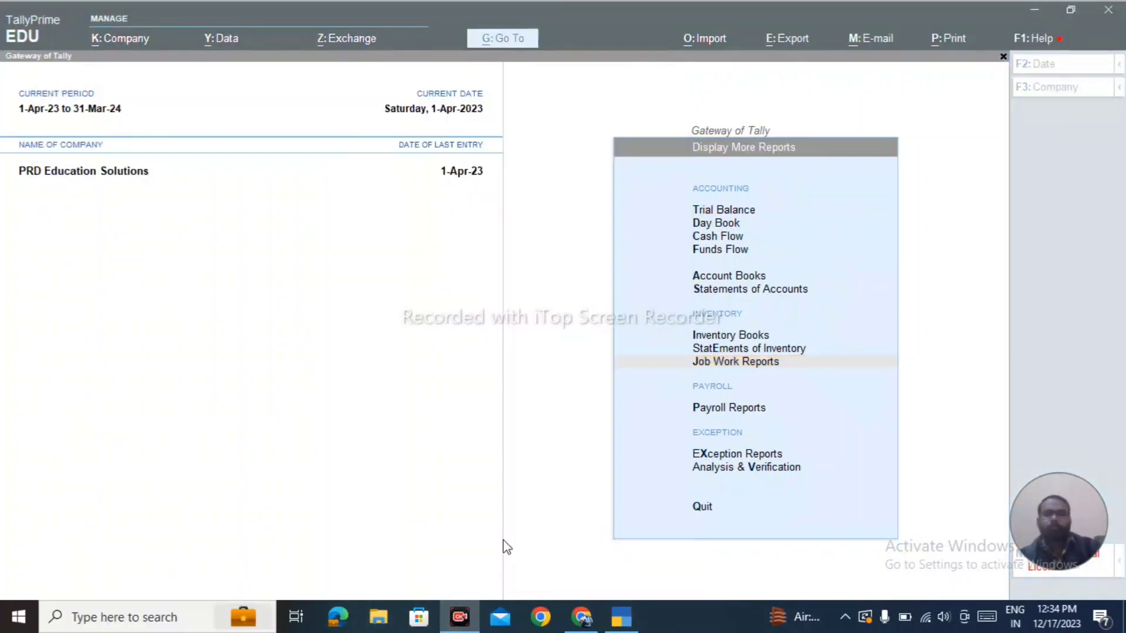
mouse_move(470, 583)
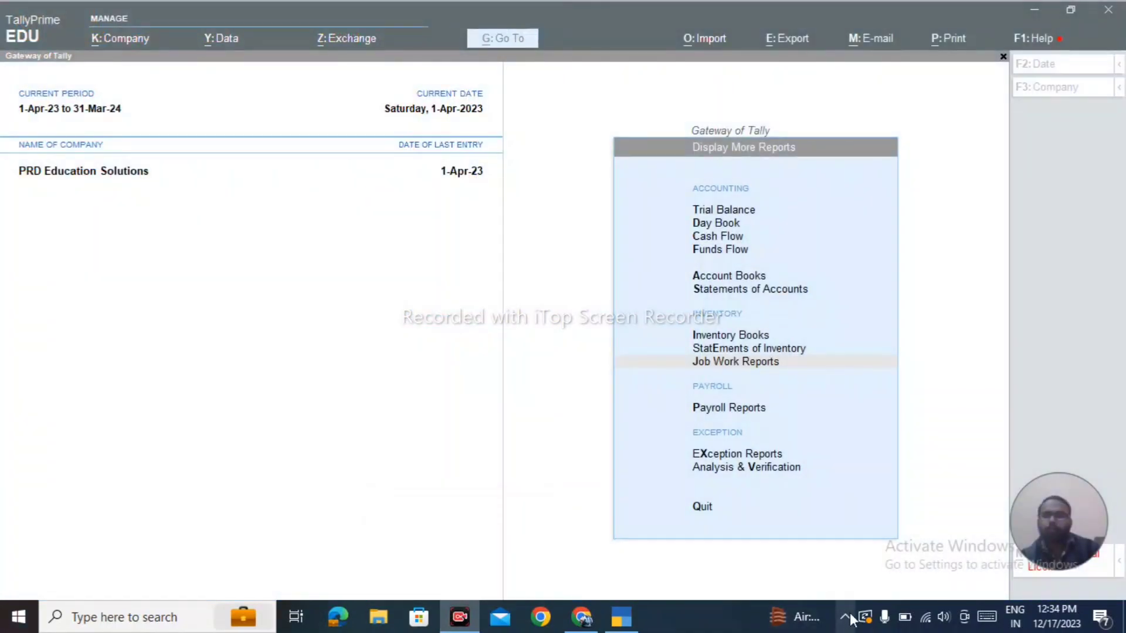
click(846, 618)
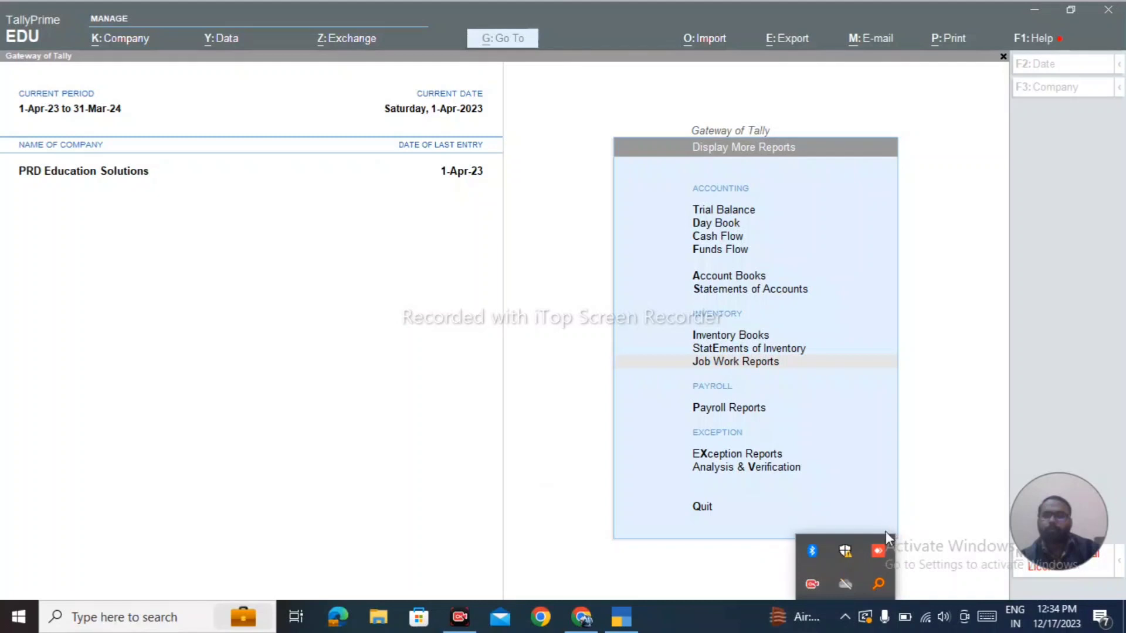
click(845, 616)
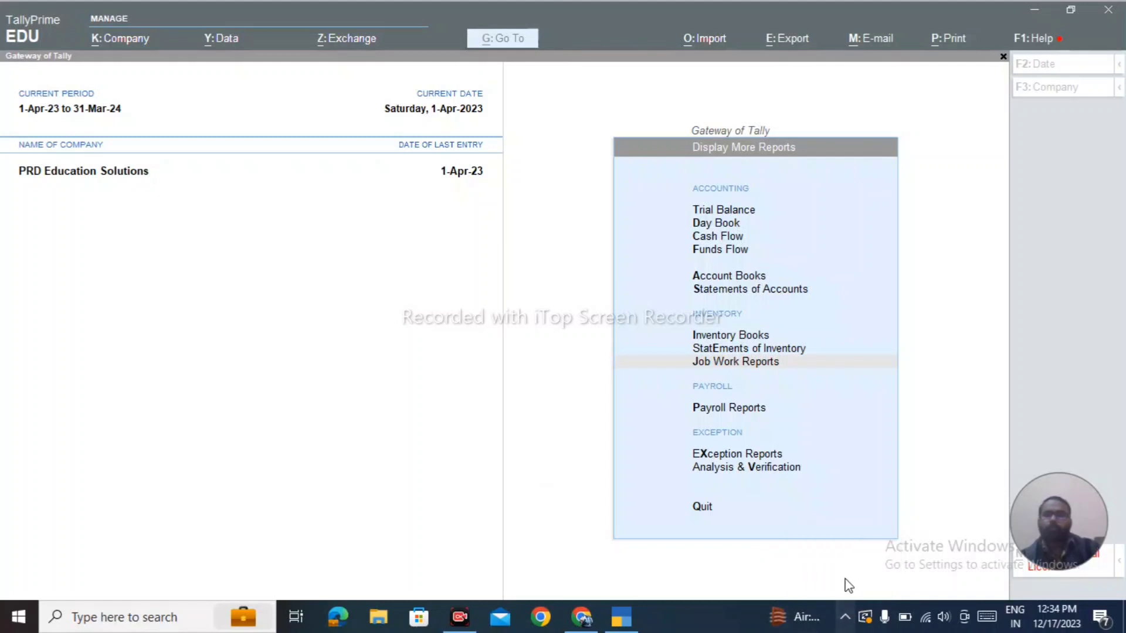
right_click(844, 616)
click(835, 607)
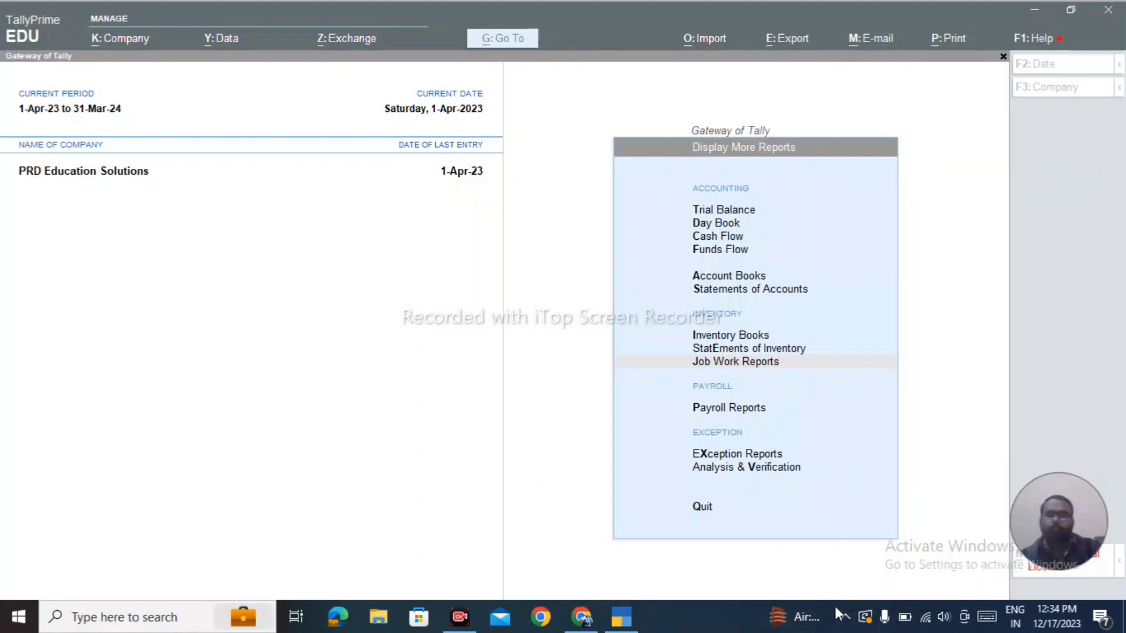
click(837, 608)
click(837, 608)
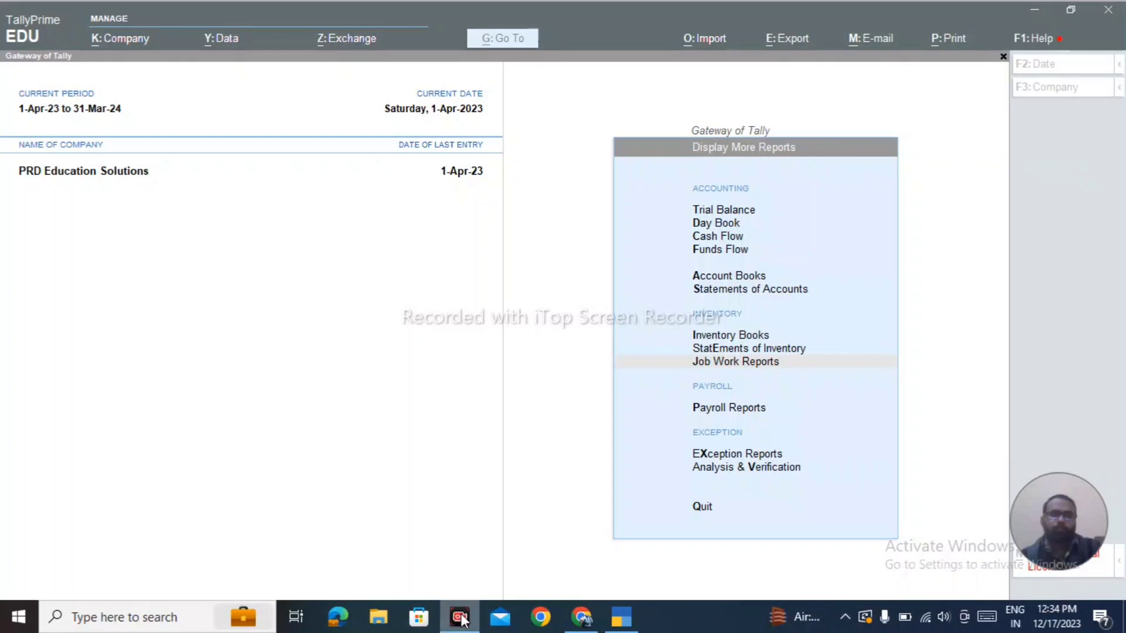
mouse_move(462, 606)
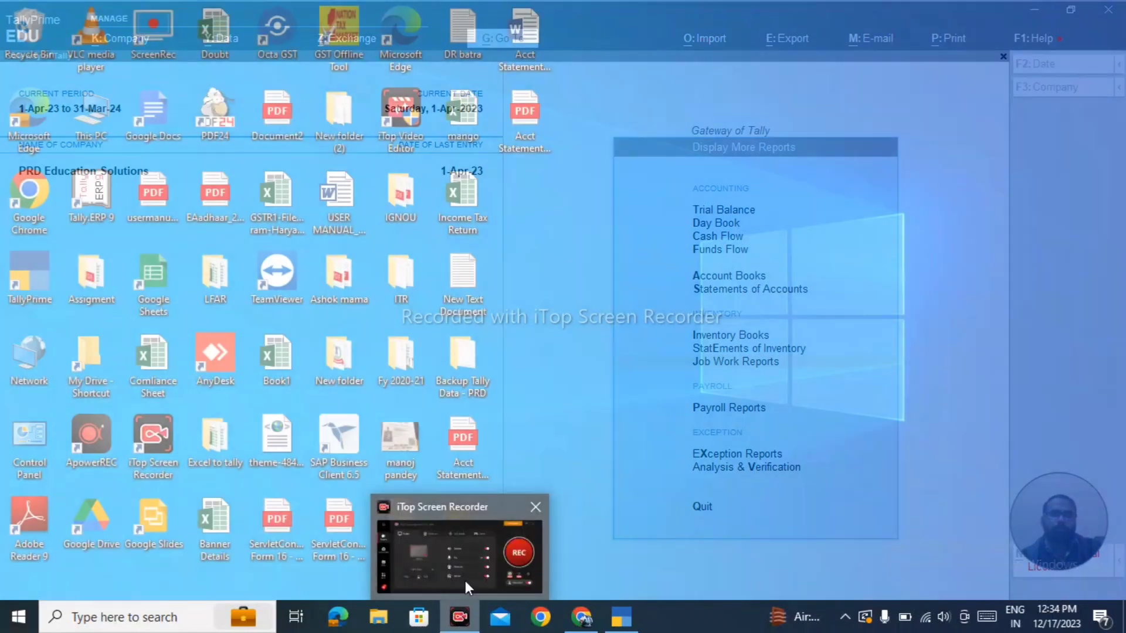
click(466, 581)
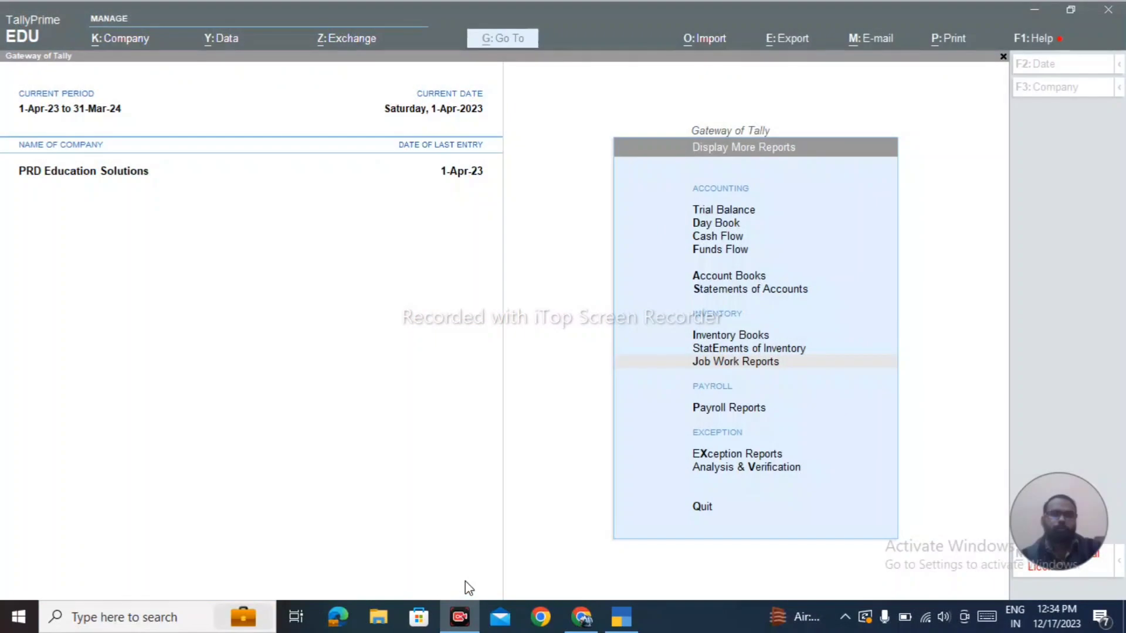
mouse_move(462, 613)
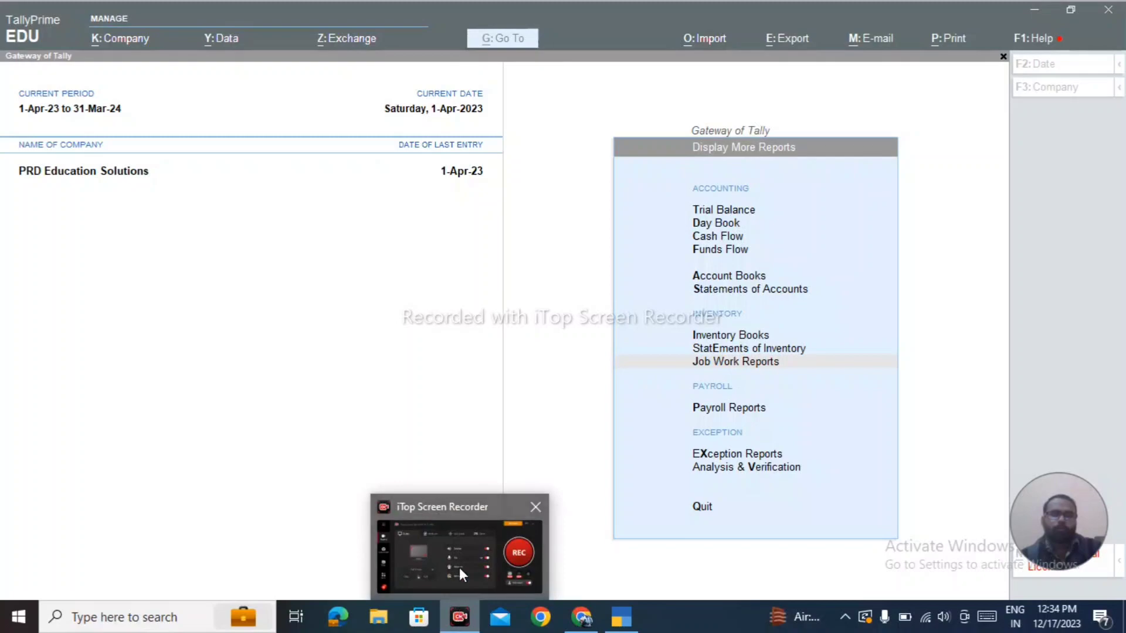
mouse_move(459, 568)
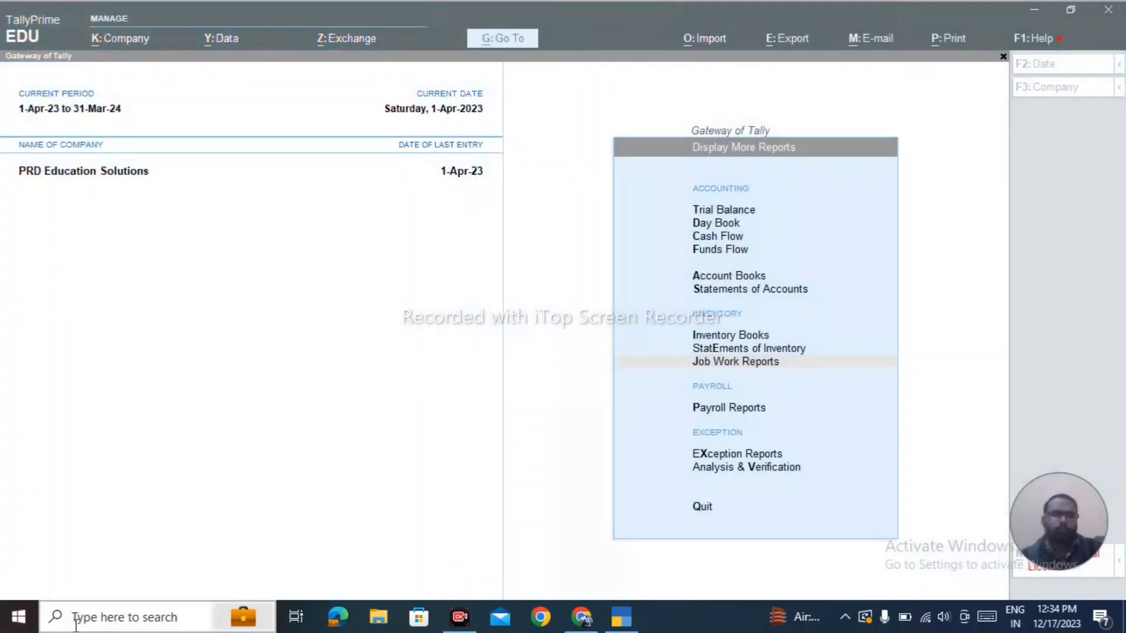
click(137, 619)
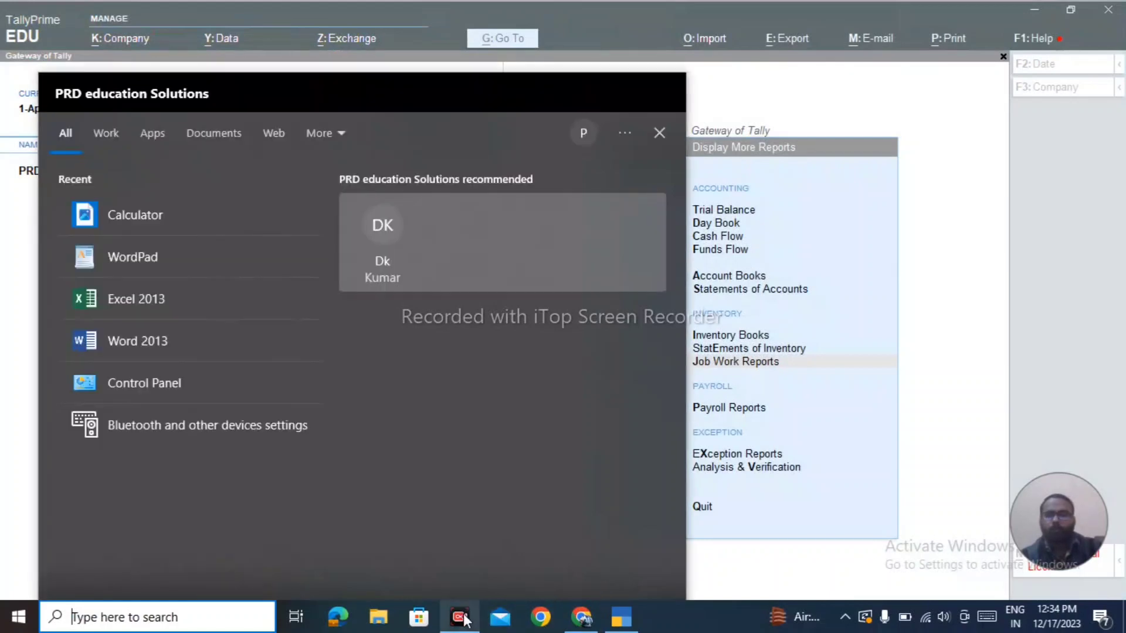
click(460, 619)
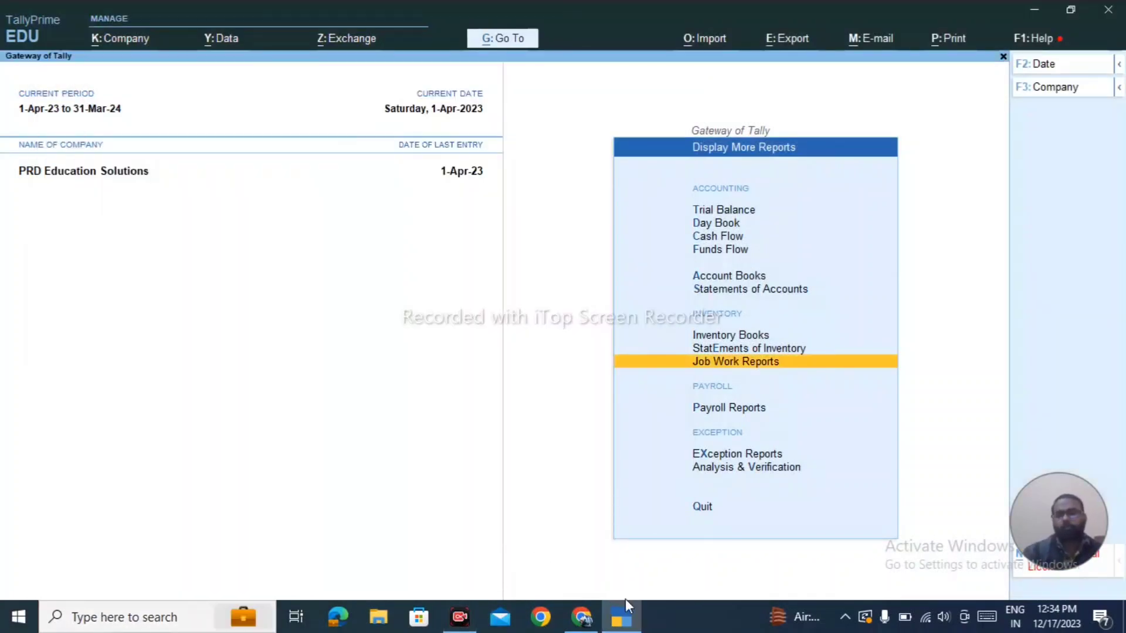
click(844, 616)
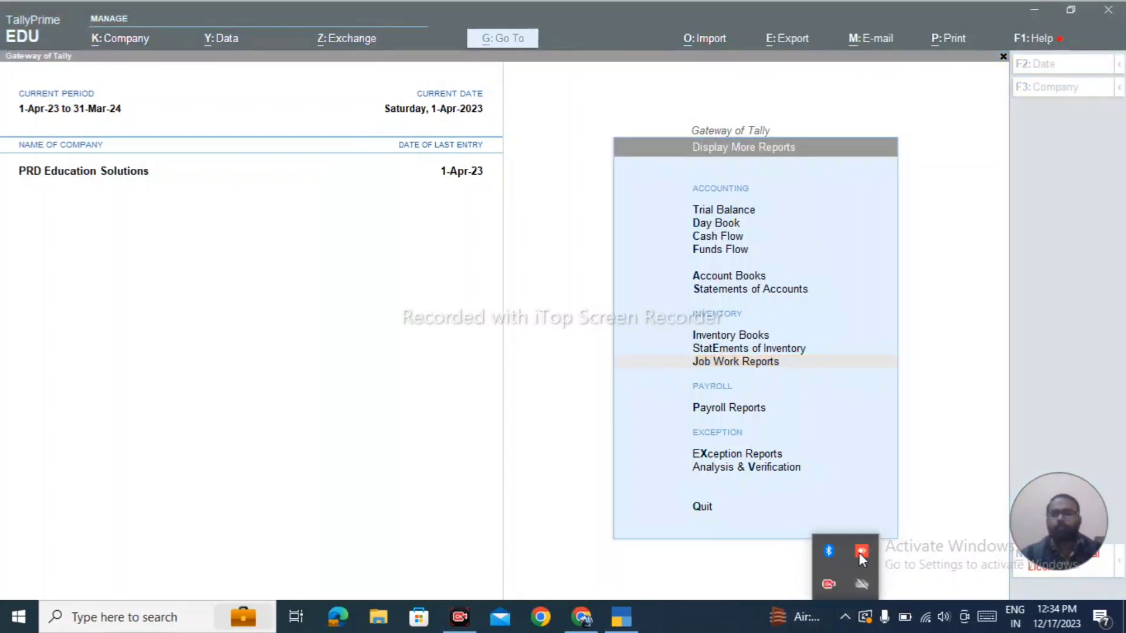
right_click(828, 584)
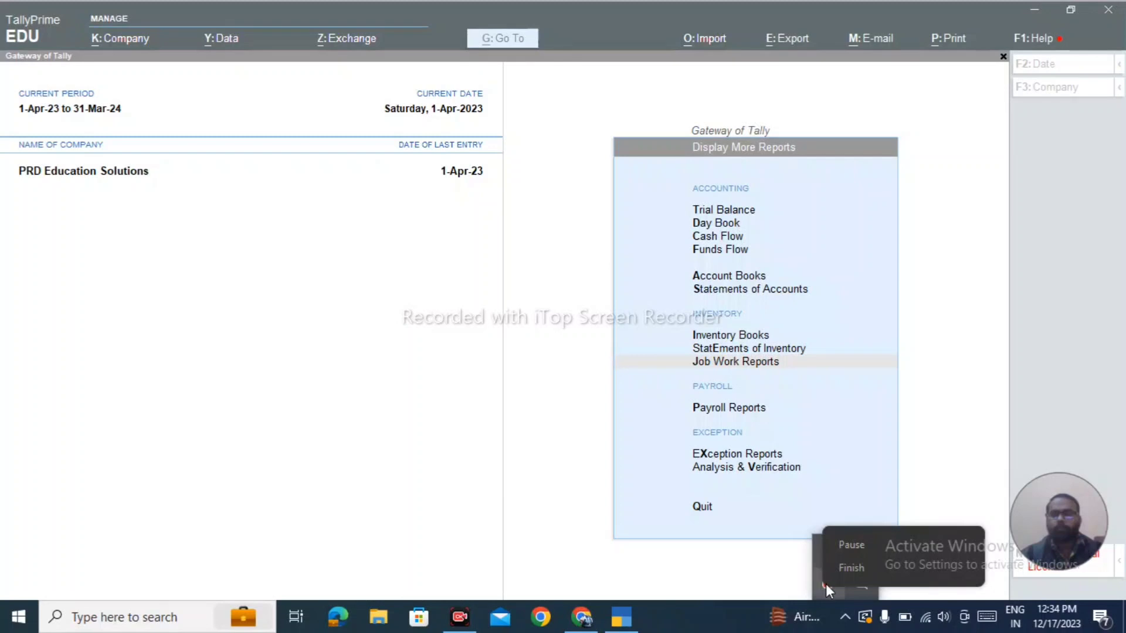
click(851, 544)
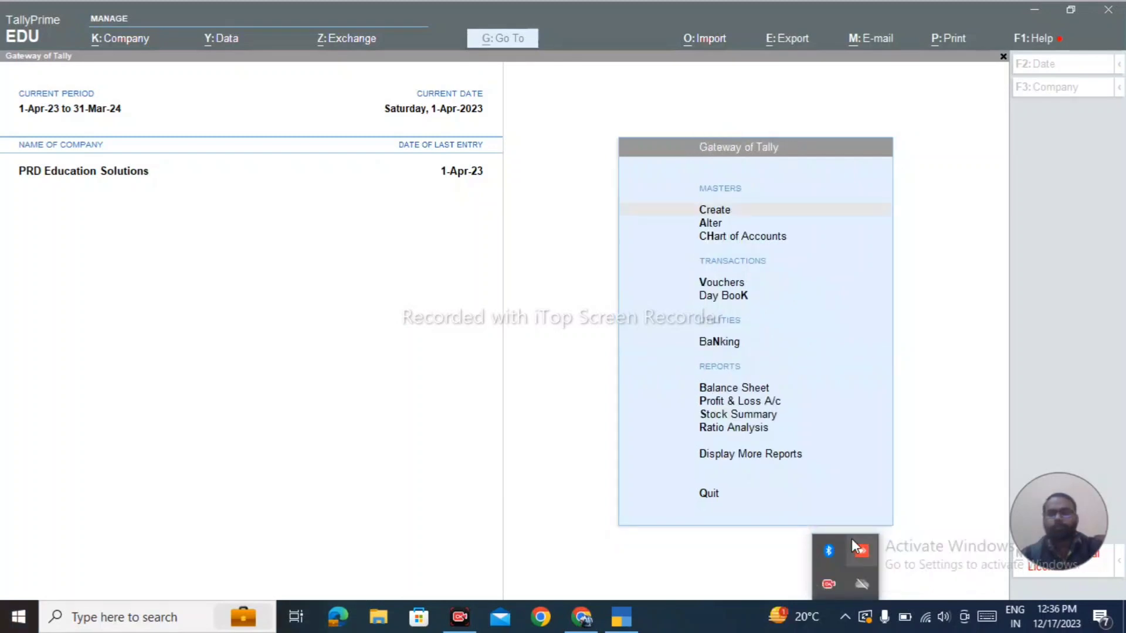
key(Escape)
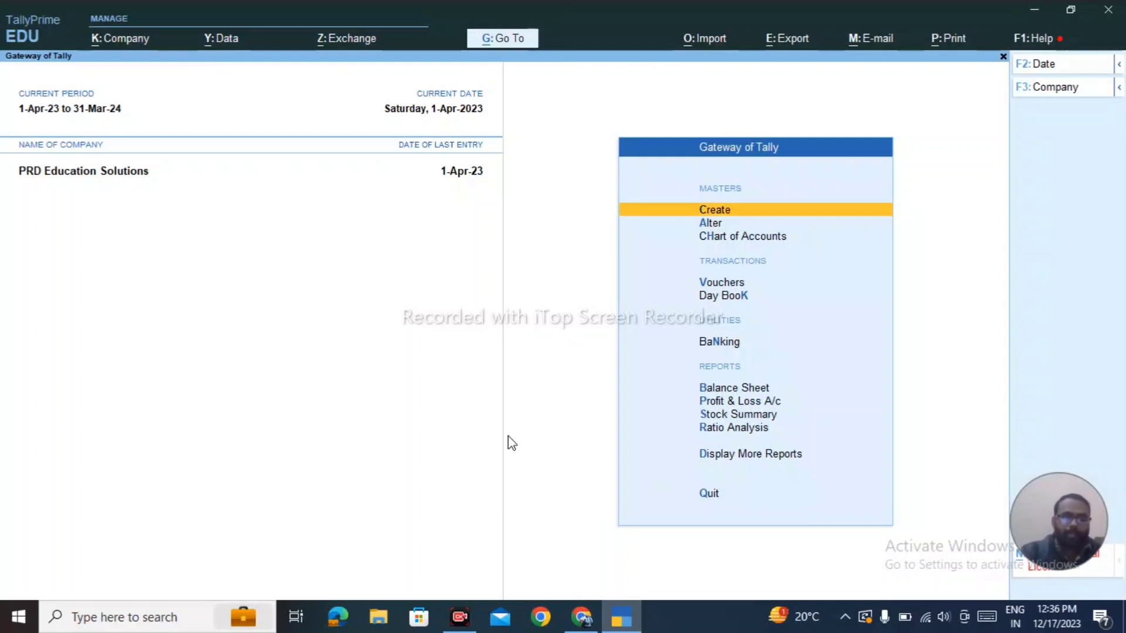
key(c)
Step: Review the accounting, inventory and taxation settings in the company features of PRD Education Solutions, and quit without saving
key(F11)
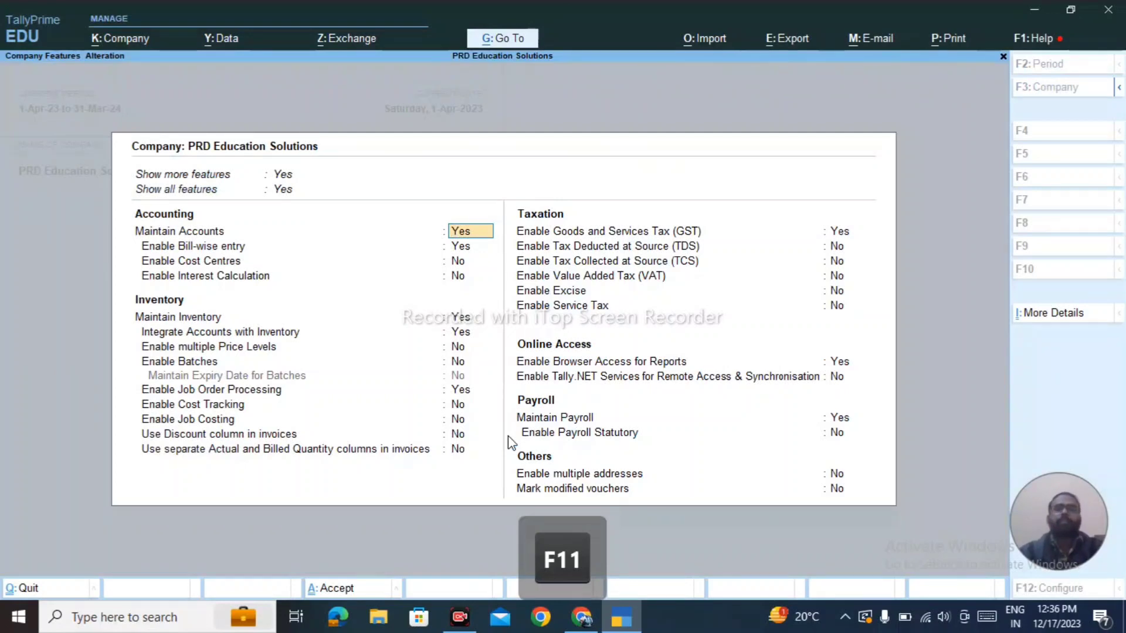
key(Return)
key(Return)
key(Return)
key(Return)
key(Return)
key(Return)
key(Return)
key(Return)
key(Return)
key(Return)
key(Return)
key(Return)
key(Return)
key(Return)
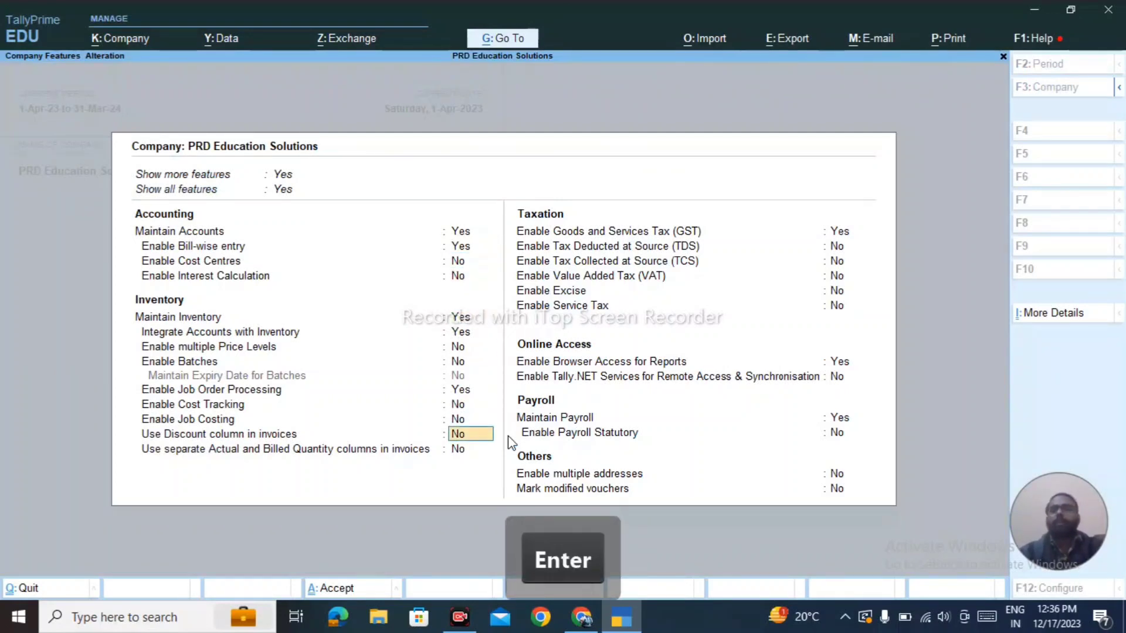
key(ctrl+a)
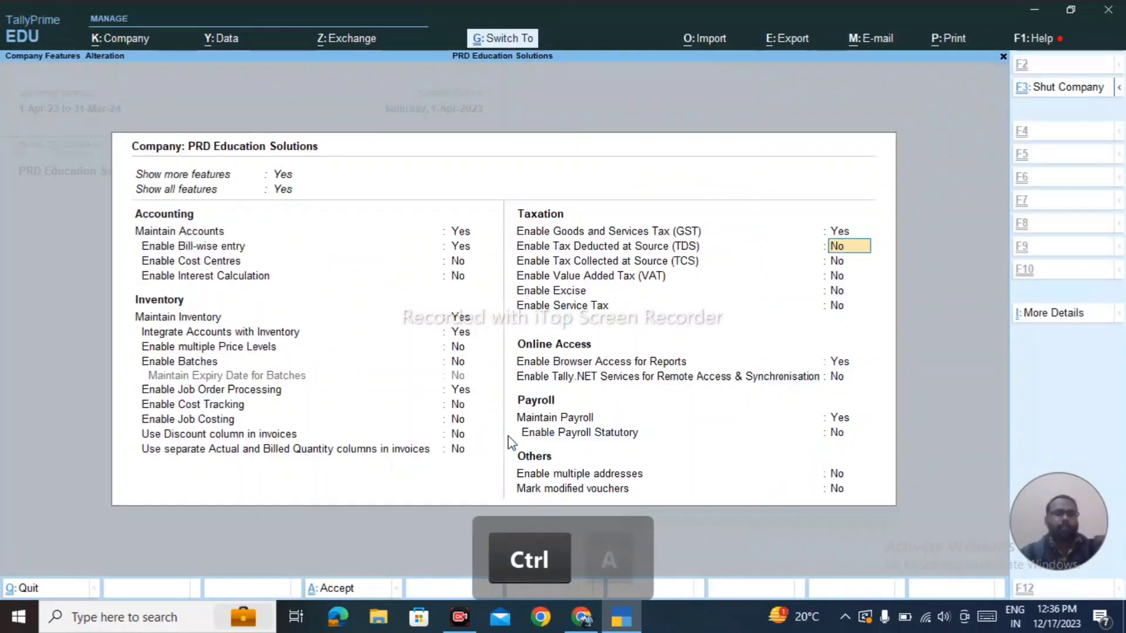
key(Escape)
key(Escape)
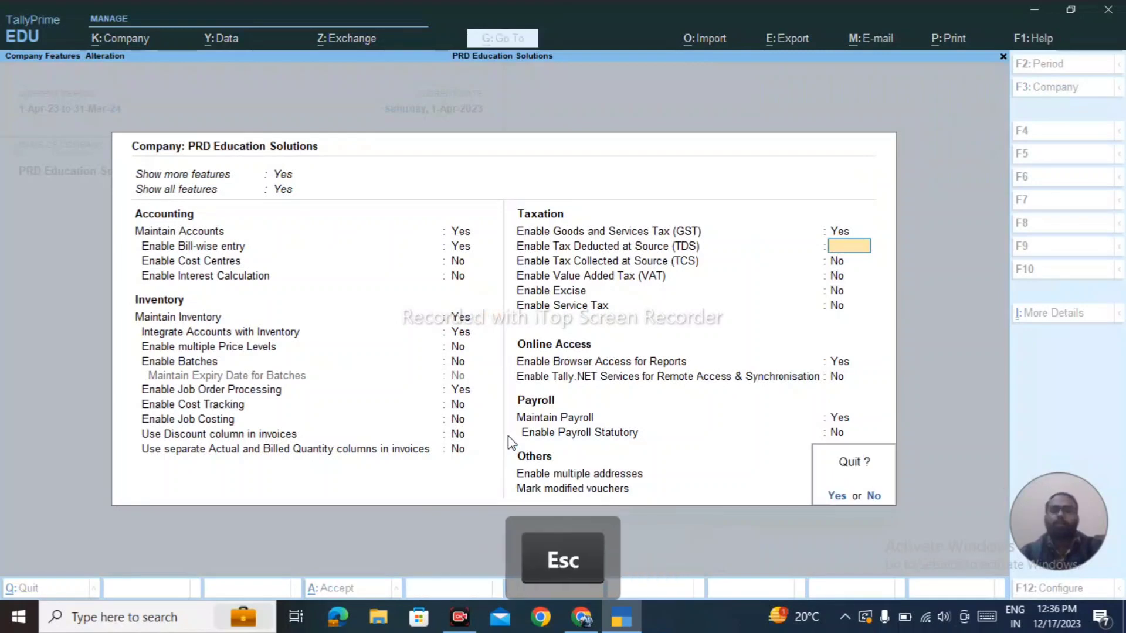
Step: Open Display More Reports from the Gateway of Tally
key(Down)
key(Down)
key(Down)
key(Down)
key(Down)
key(Down)
key(Down)
key(Down)
key(Down)
key(Down)
key(Down)
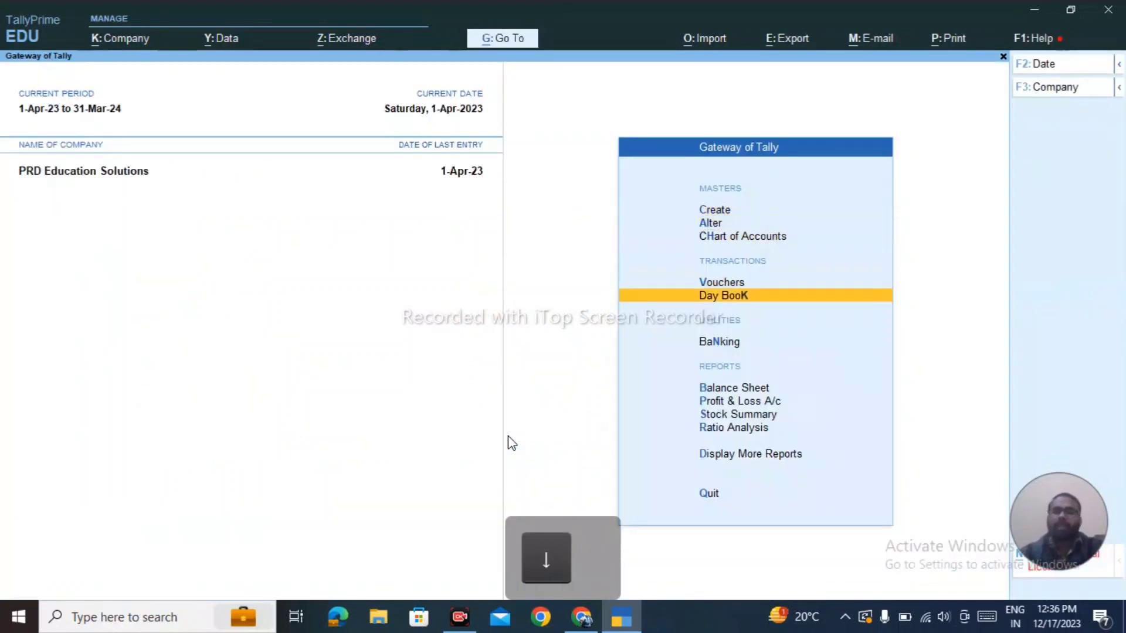
key(Up)
key(Up)
key(Down)
key(Return)
Step: Open the GSTR-1 report under GST Reports
key(Down)
key(Down)
key(Down)
key(Down)
key(Down)
key(Down)
key(Down)
key(Down)
key(Down)
key(Down)
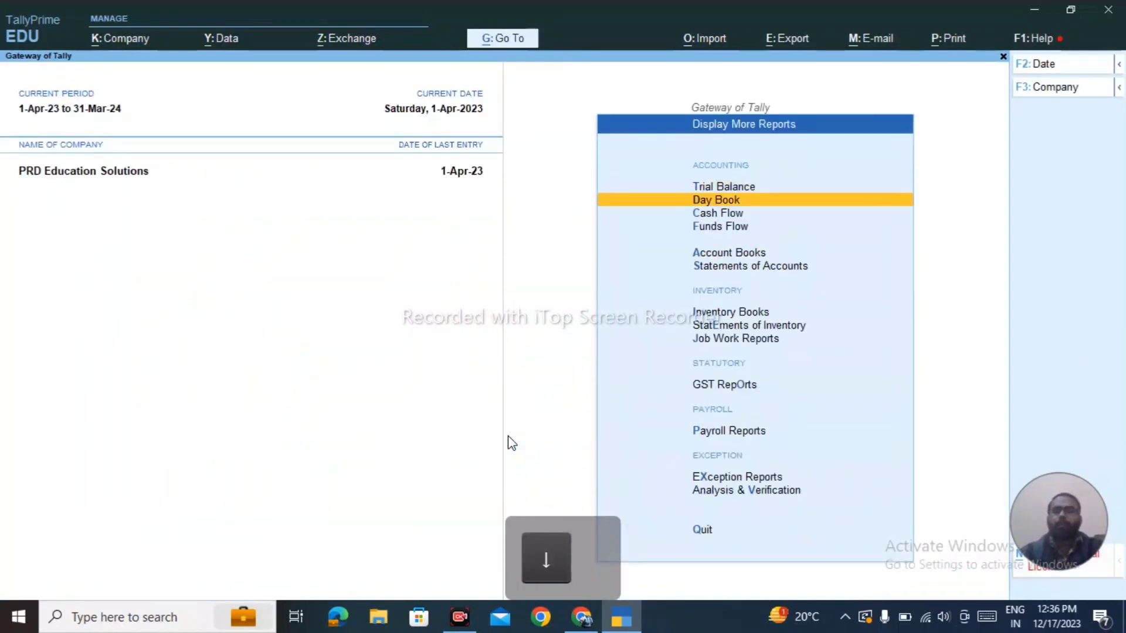
key(Up)
key(Return)
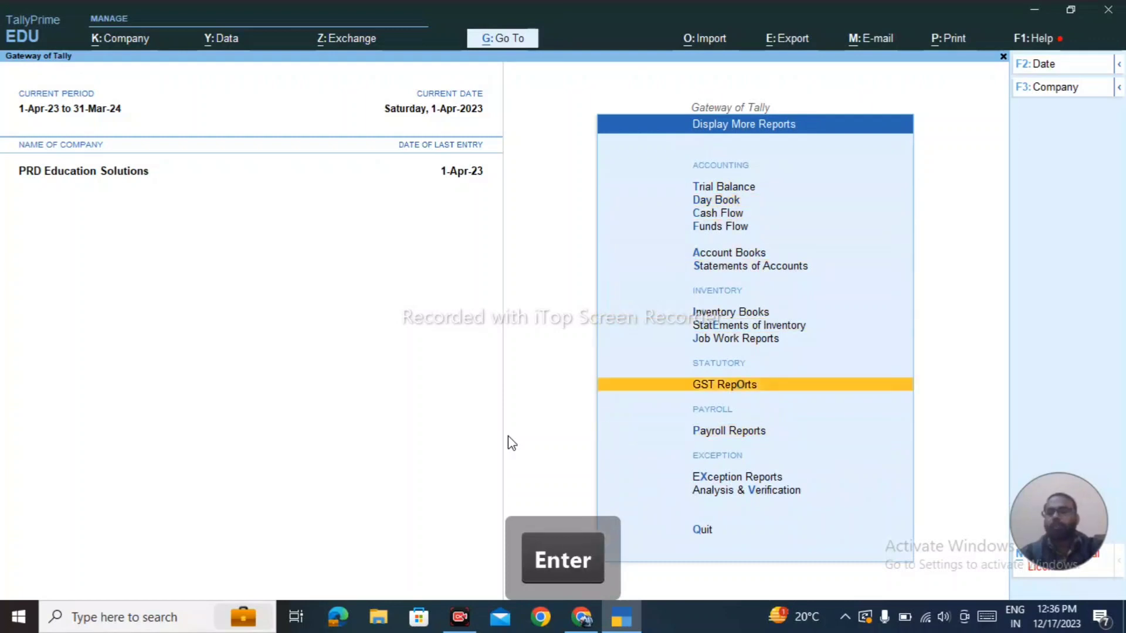
key(Return)
Step: Drill into Total Vouchers to review the voucher-type statistics, and return to the GSTR-1 report
key(Down)
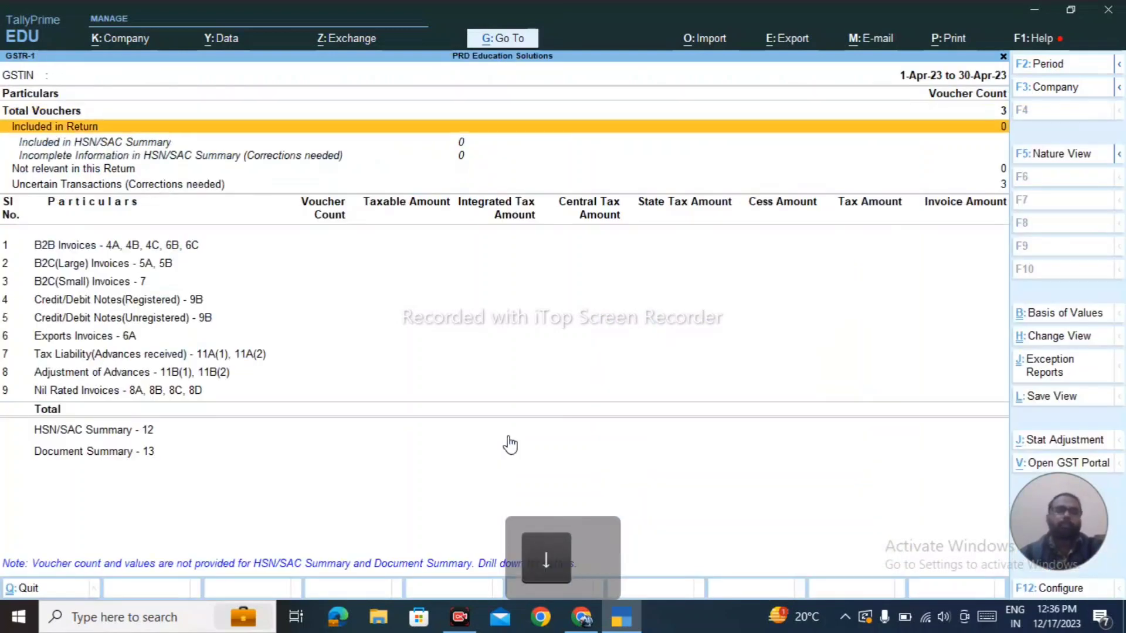
key(Up)
key(Return)
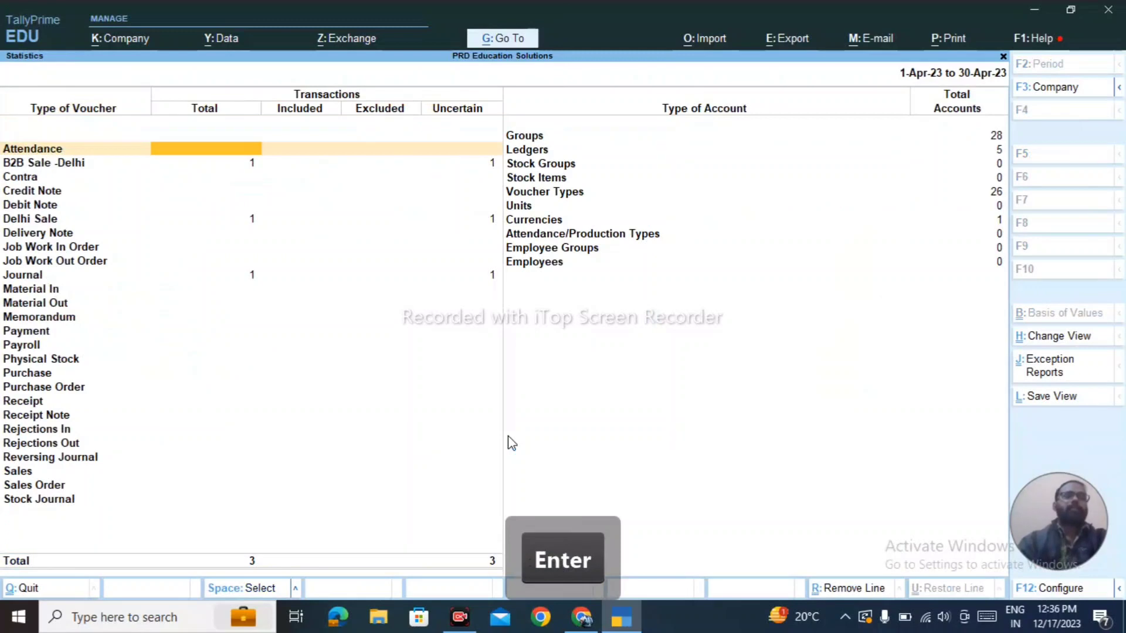
key(Down)
key(Down)
key(Down)
key(Down)
key(Down)
key(Down)
key(Down)
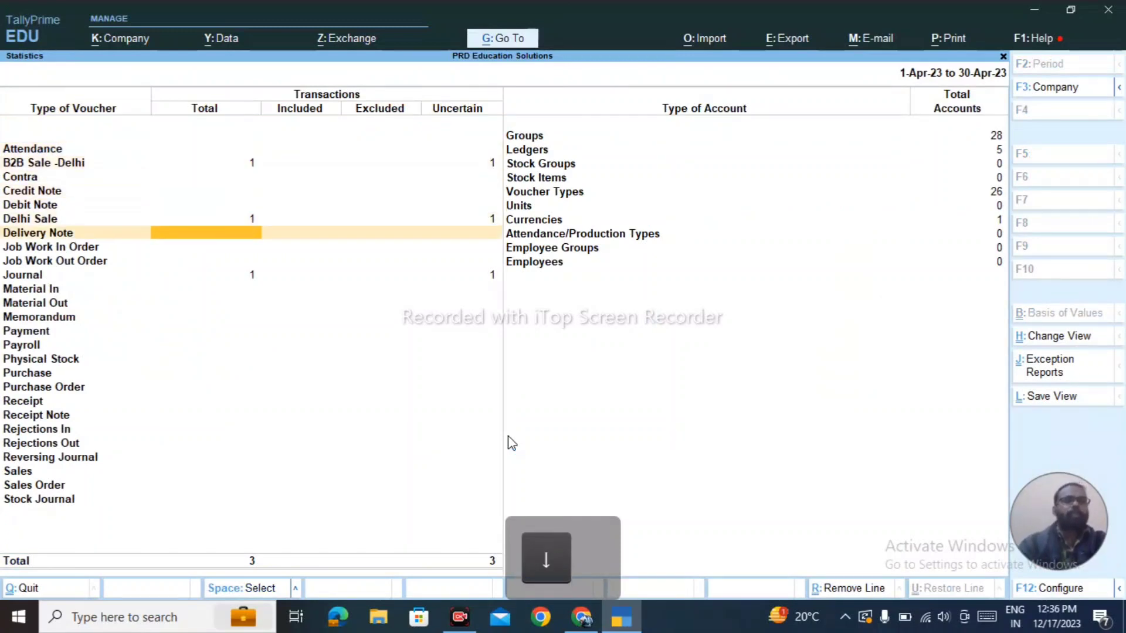
key(Escape)
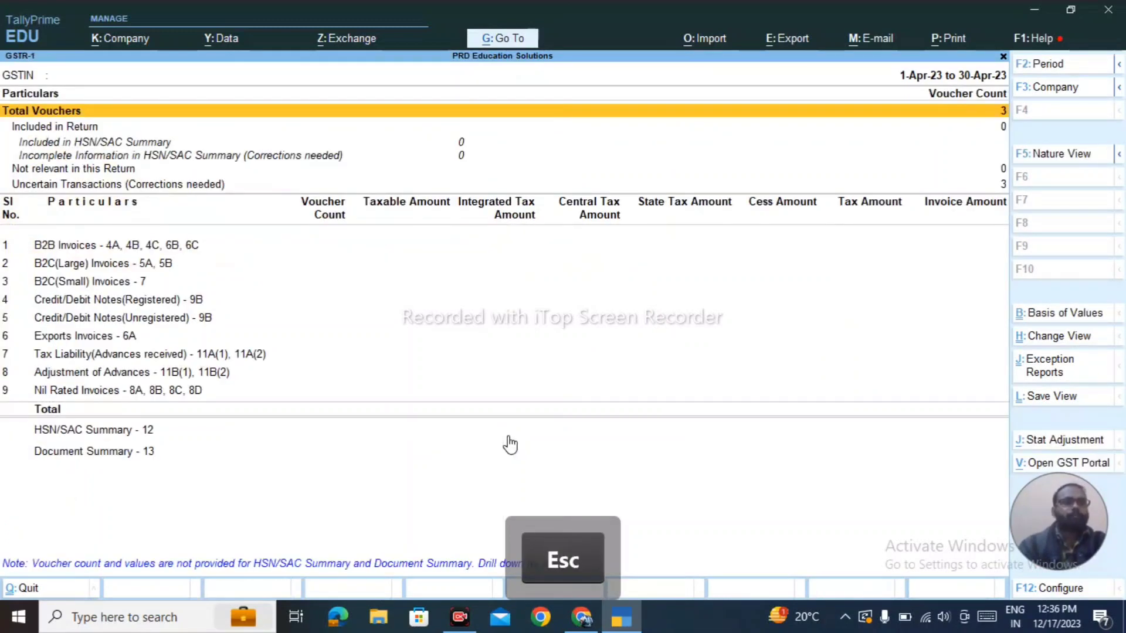
Step: Examine the GSTR-1 uncertain transactions and the vouchers with incomplete or mismatched information, and return to GST Reports
key(Down)
key(Down)
key(Down)
key(Down)
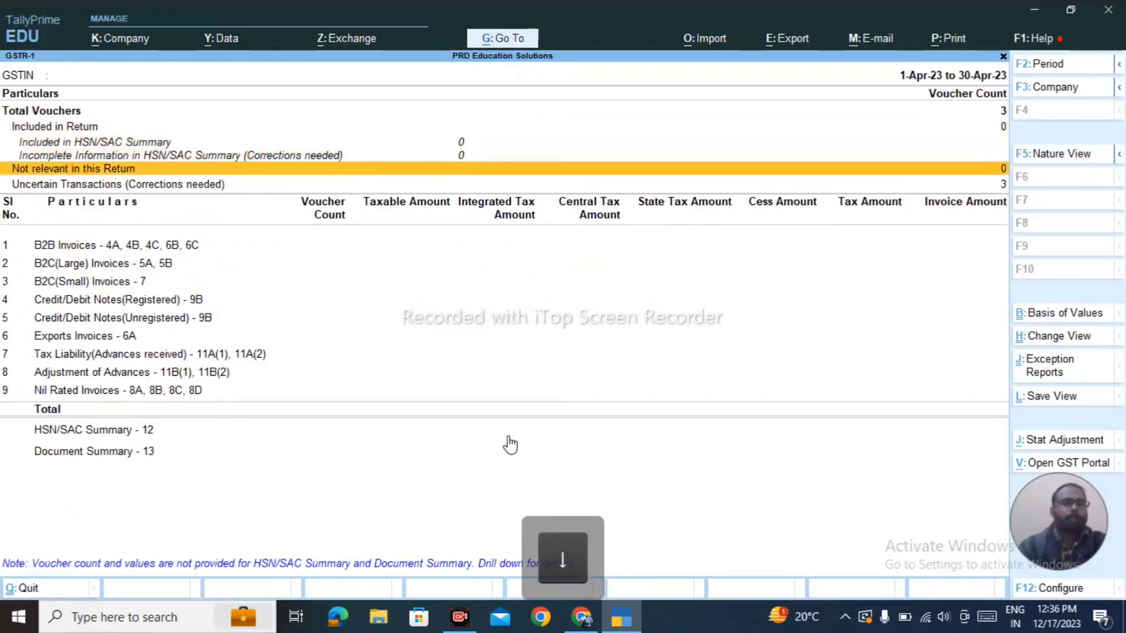
key(Down)
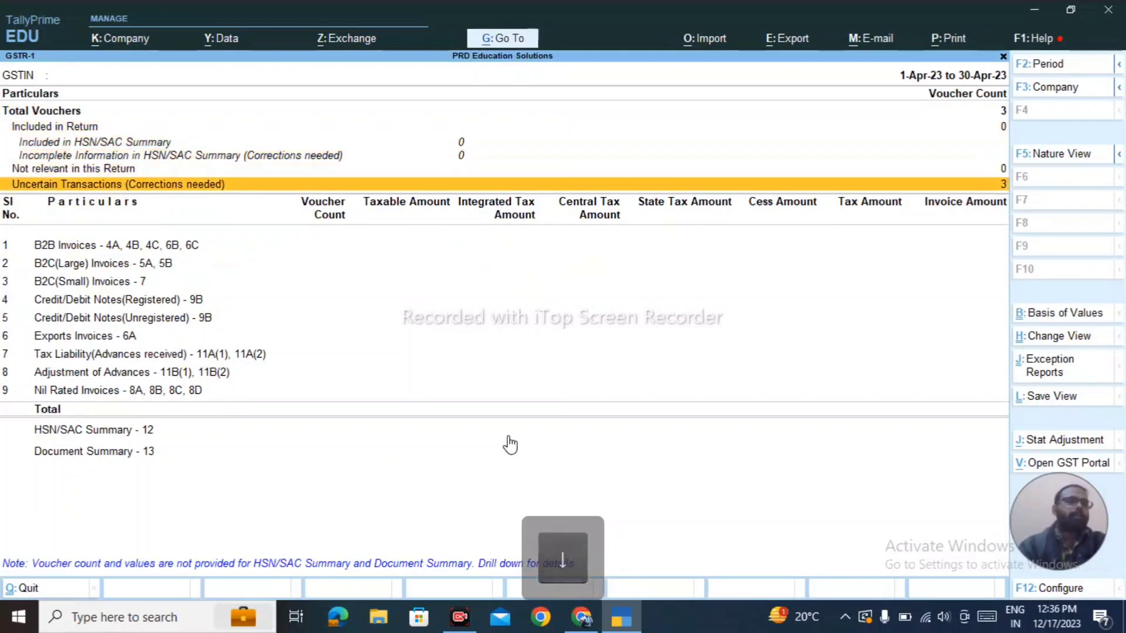
key(Return)
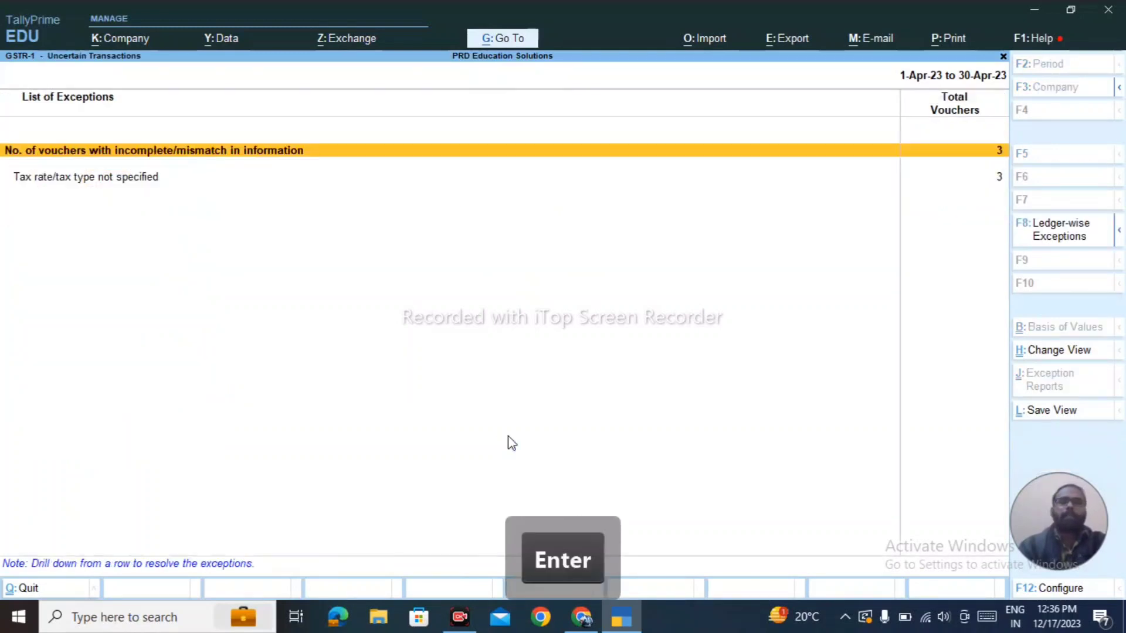
key(Return)
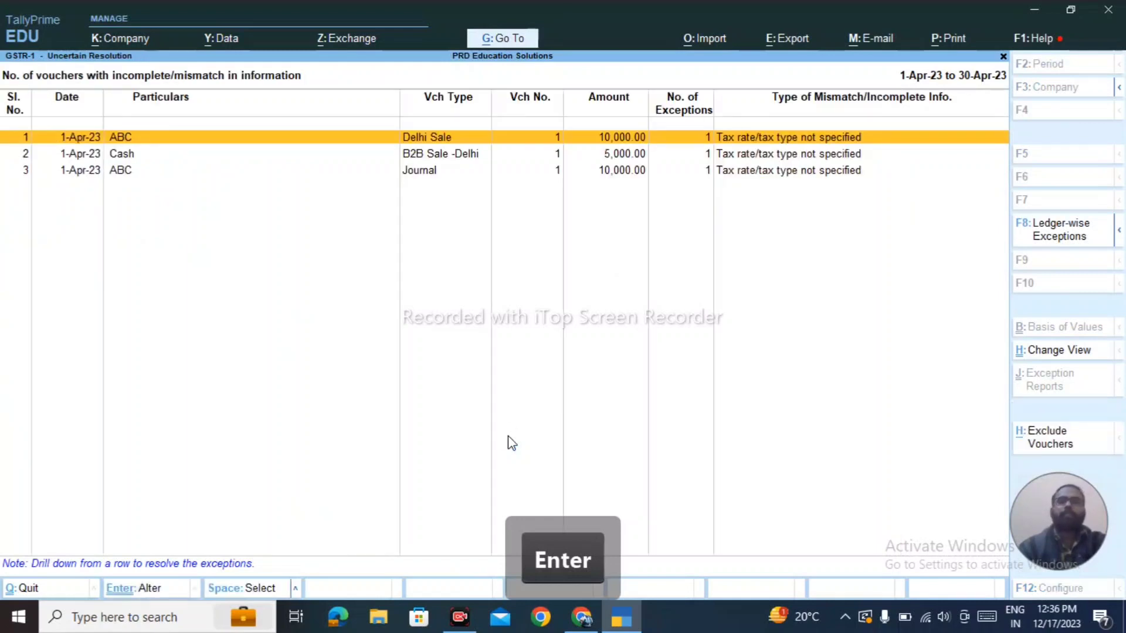
key(Down)
key(Down)
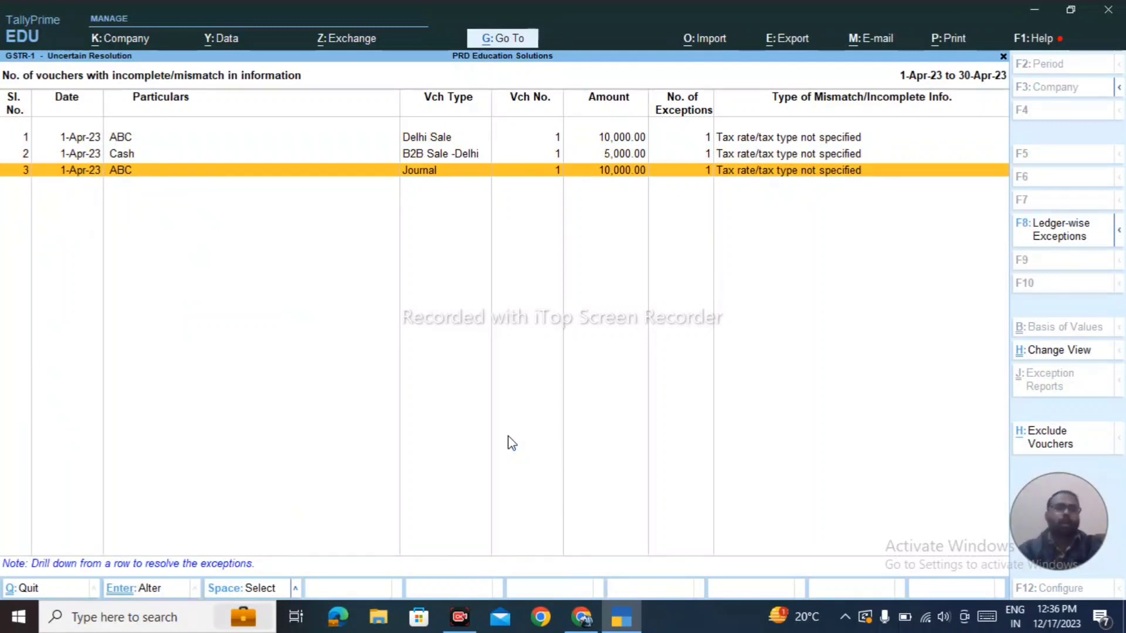
key(Escape)
key(Down)
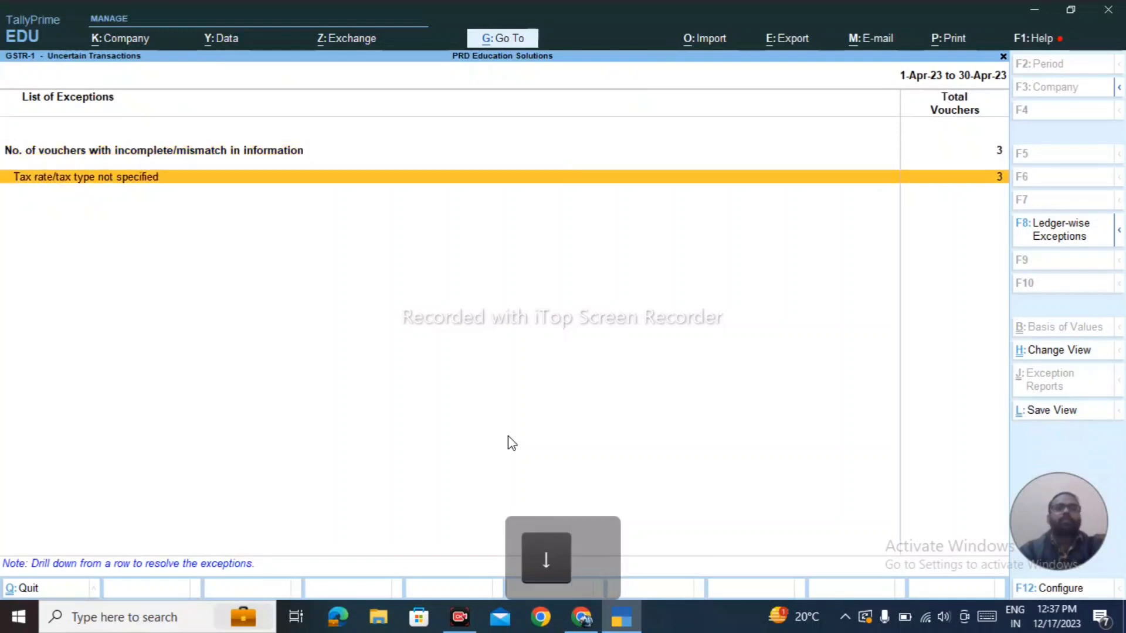
key(Escape)
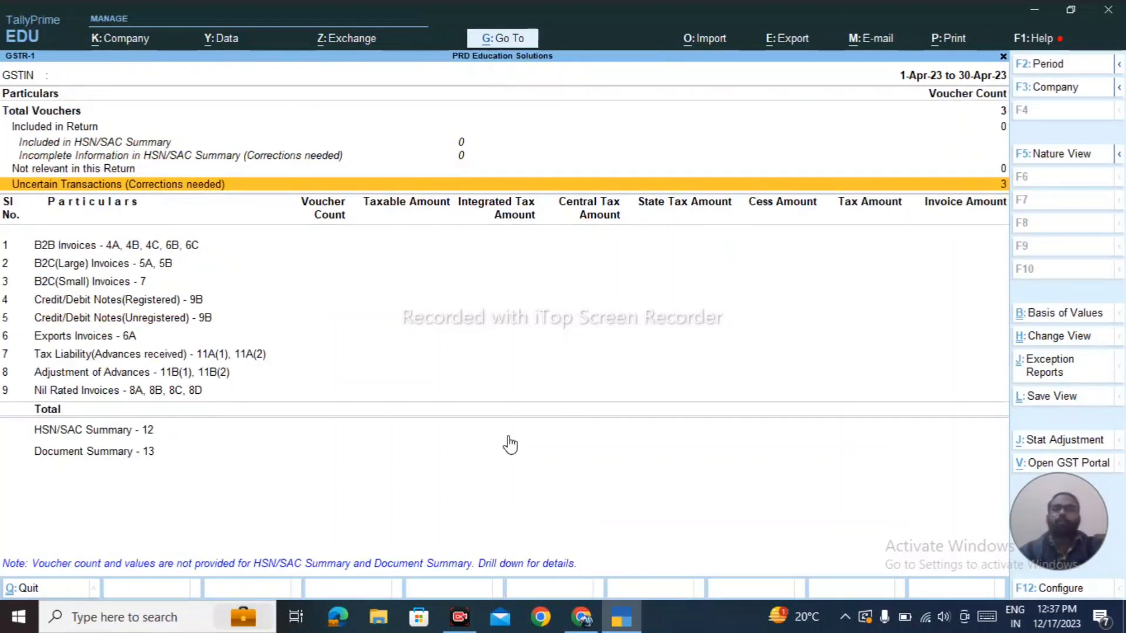
key(Escape)
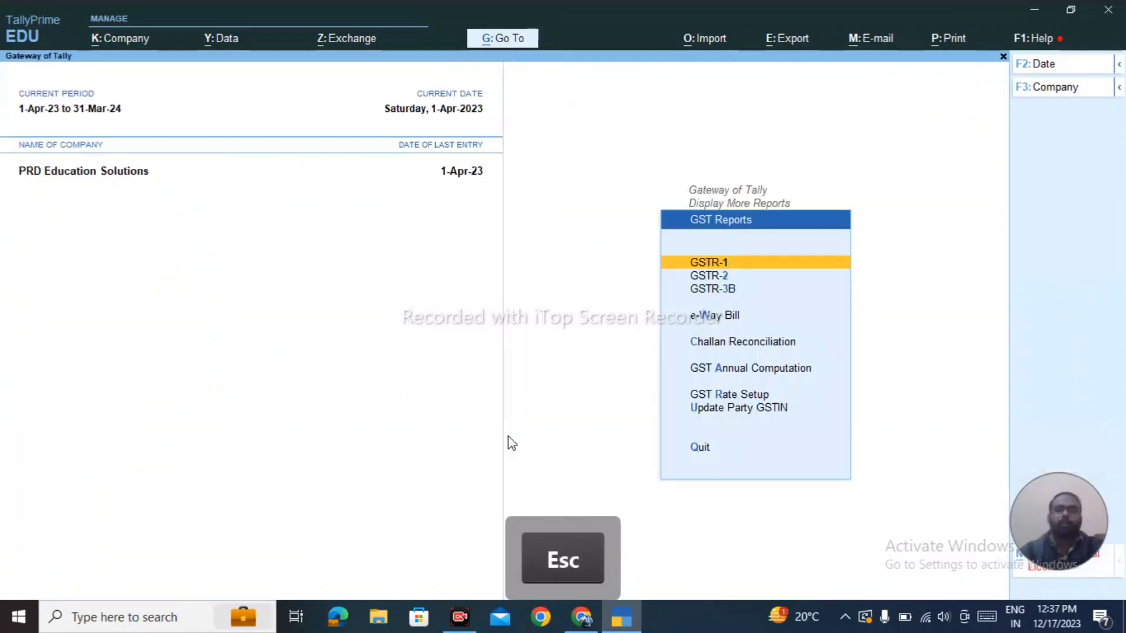
Step: Look through the remaining GST Reports options down to Update Party GSTIN, and return to the Gateway of Tally
key(Down)
key(Down)
key(Down)
key(Down)
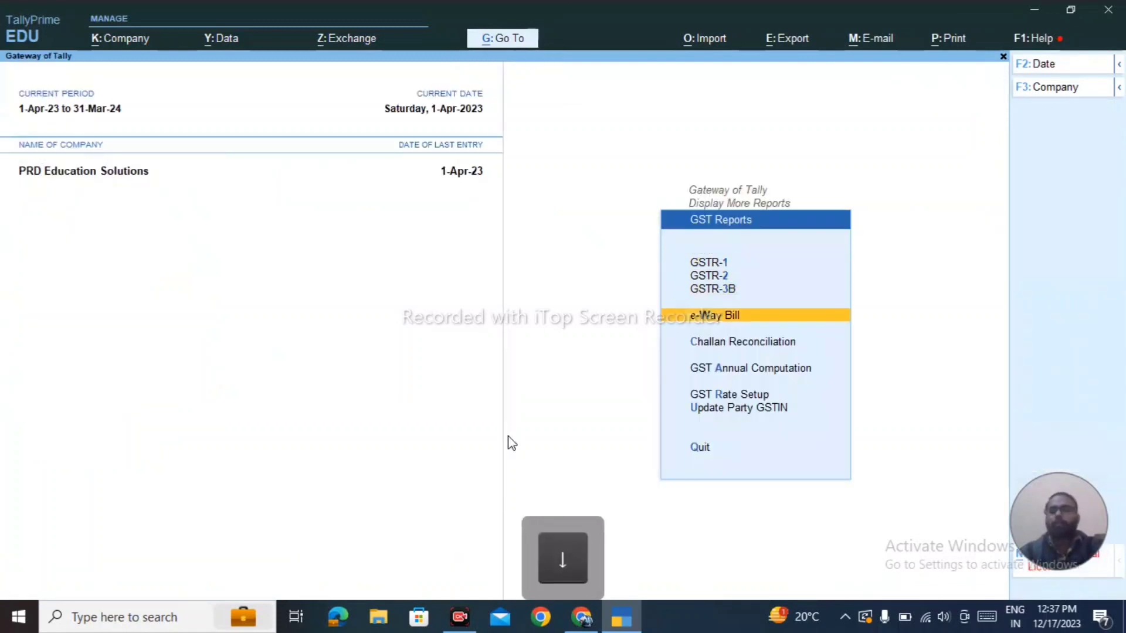
key(Down)
key(Down)
key(Down)
key(Down)
key(Down)
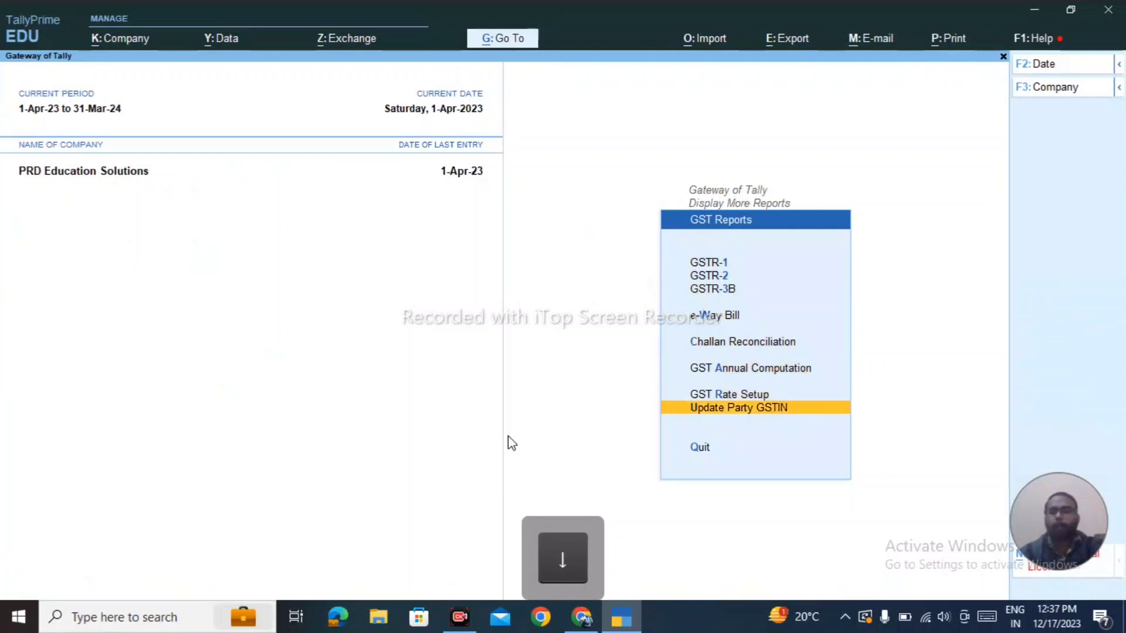
key(Escape)
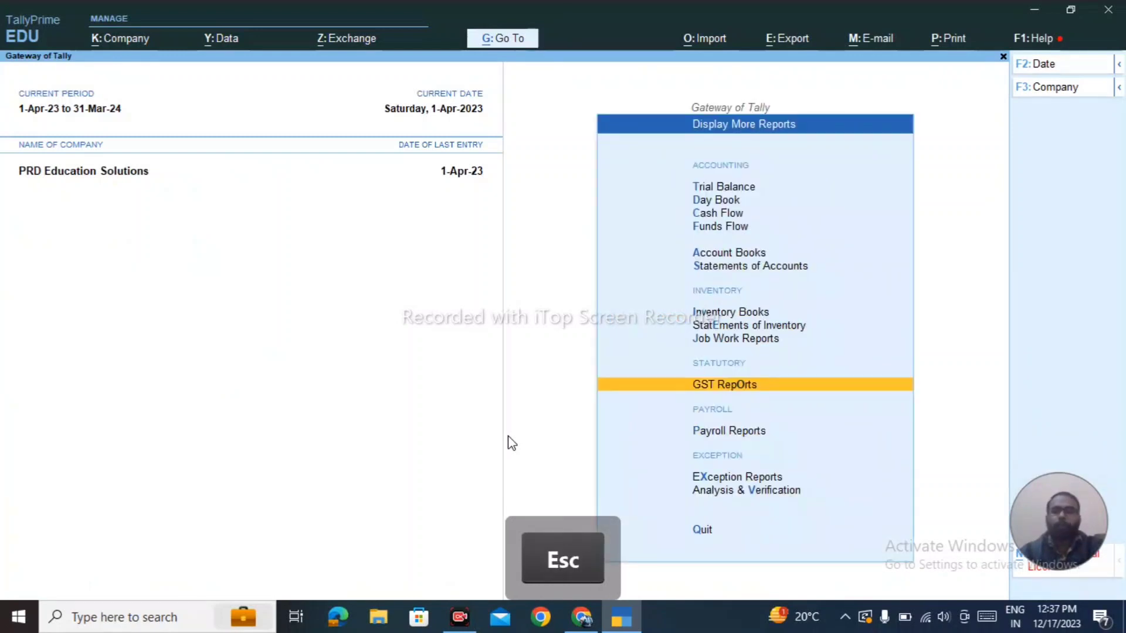
key(Escape)
key(Escape)
key(Escape)
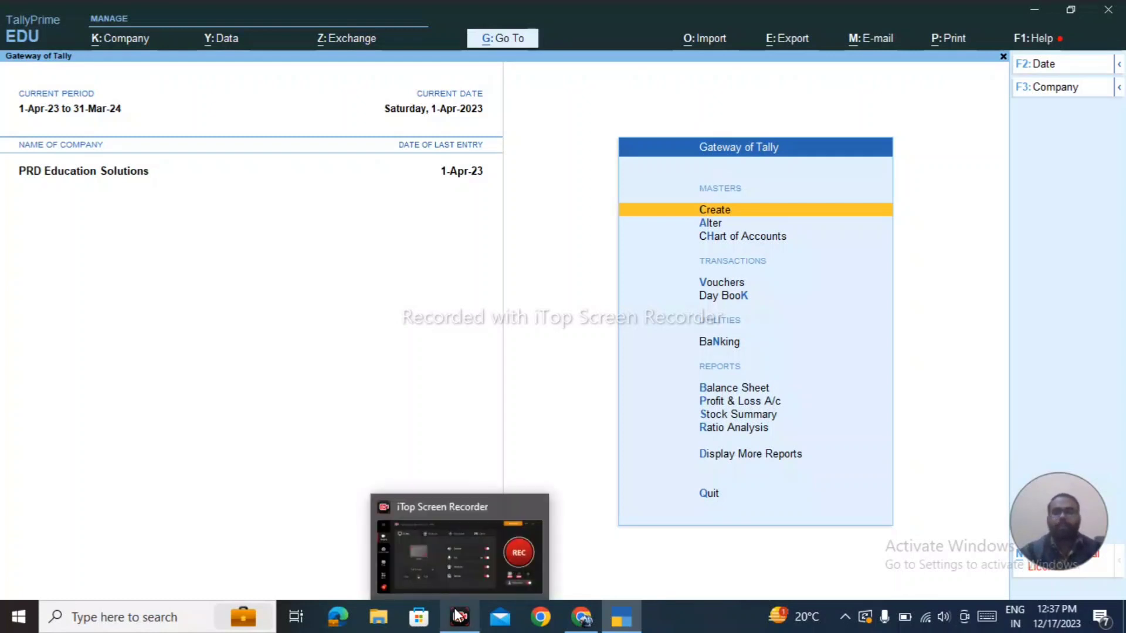
click(843, 614)
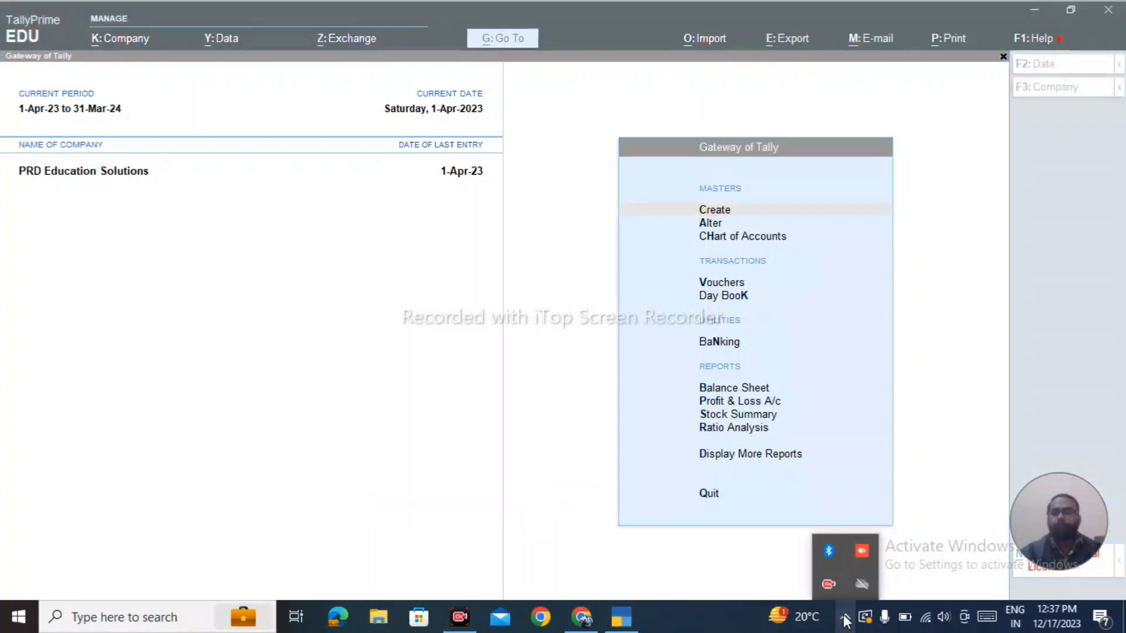
right_click(827, 585)
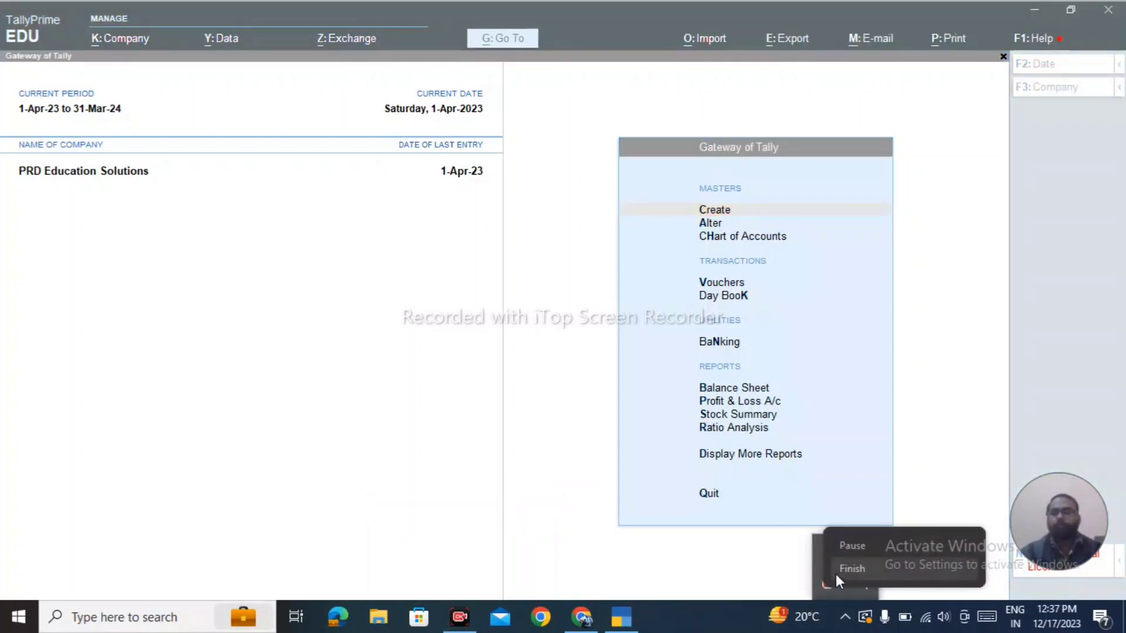
click(838, 569)
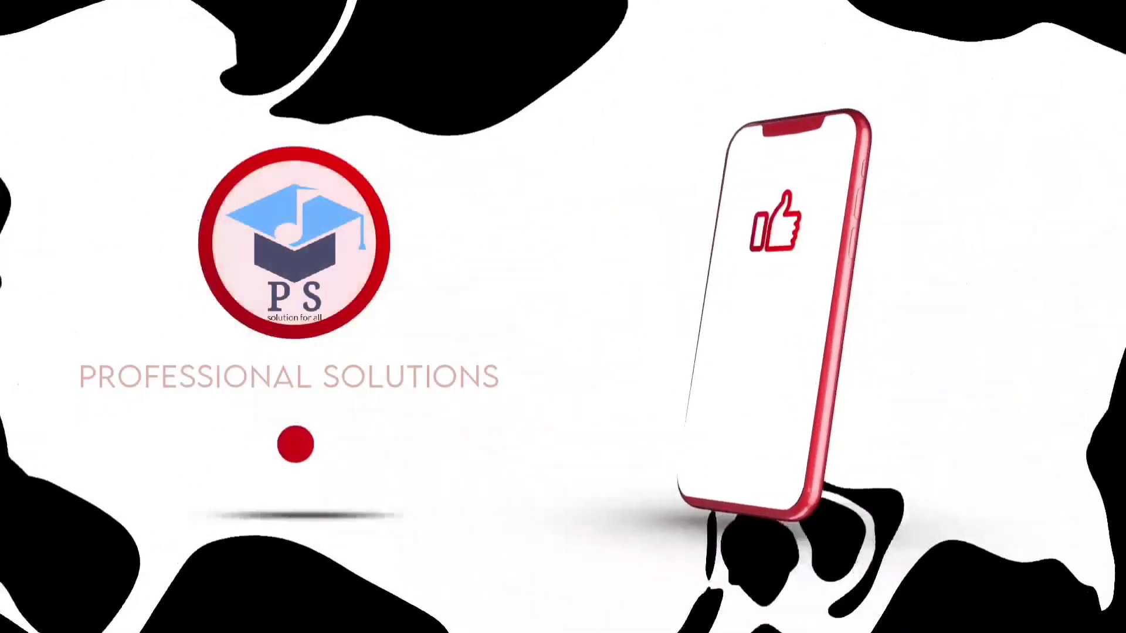